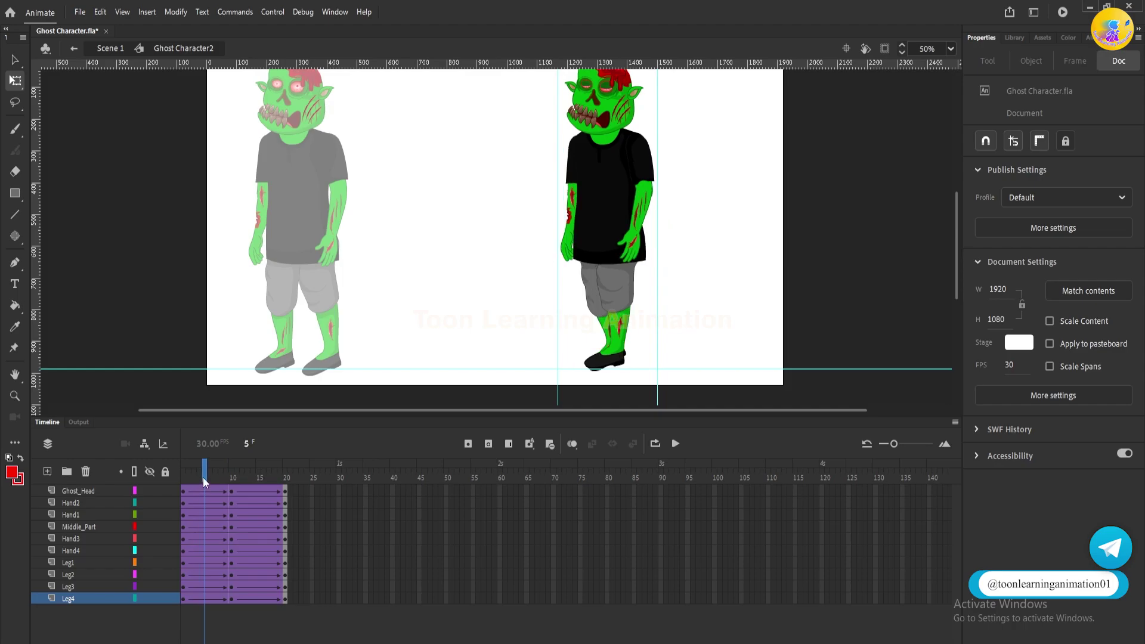
Add keyframes at frame 5 on all layers of Ghost Character2 and rotate Leg4 into a bent walking pose.
scroll(615, 350, up, 2)
click(605, 327)
scroll(607, 325, up, 1)
click(183, 479)
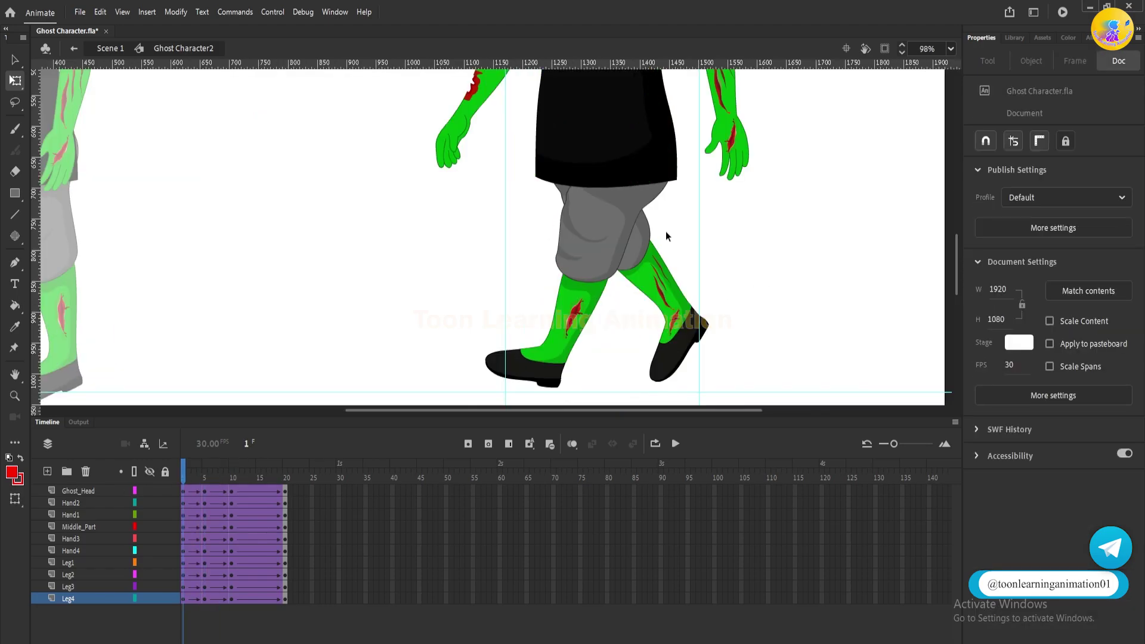
key(Return)
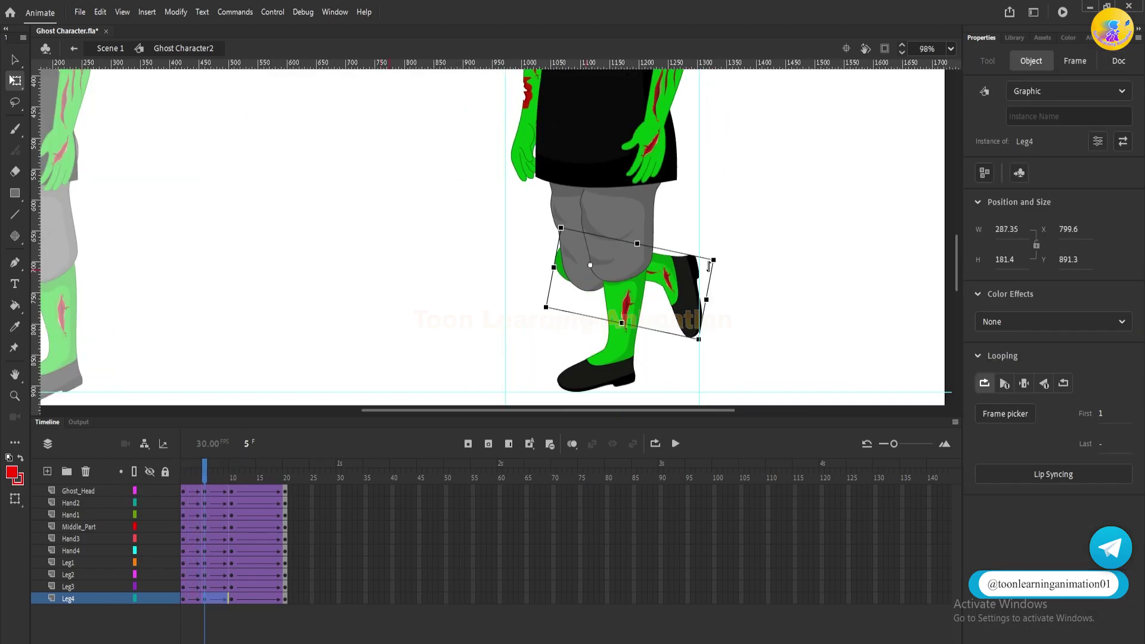
drag(204, 479, 306, 482)
key(F6)
click(232, 479)
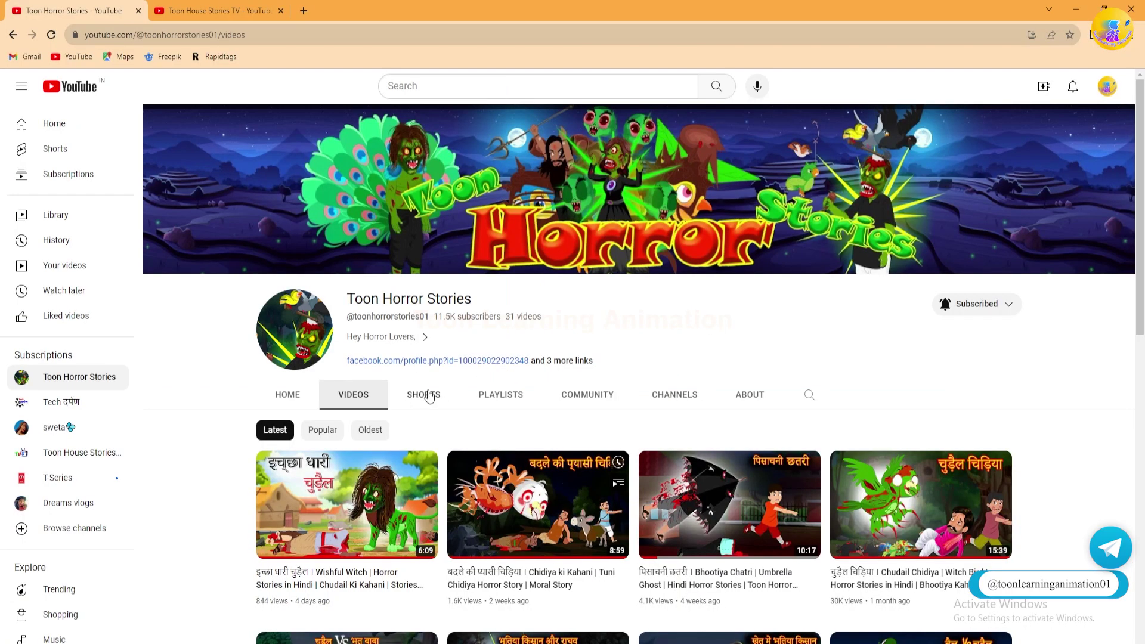
Switch to YouTube and browse the video pages of the Toon Horror Stories and Toon House Stories TV channels.
scroll(620, 334, down, 1)
scroll(620, 334, up, 1)
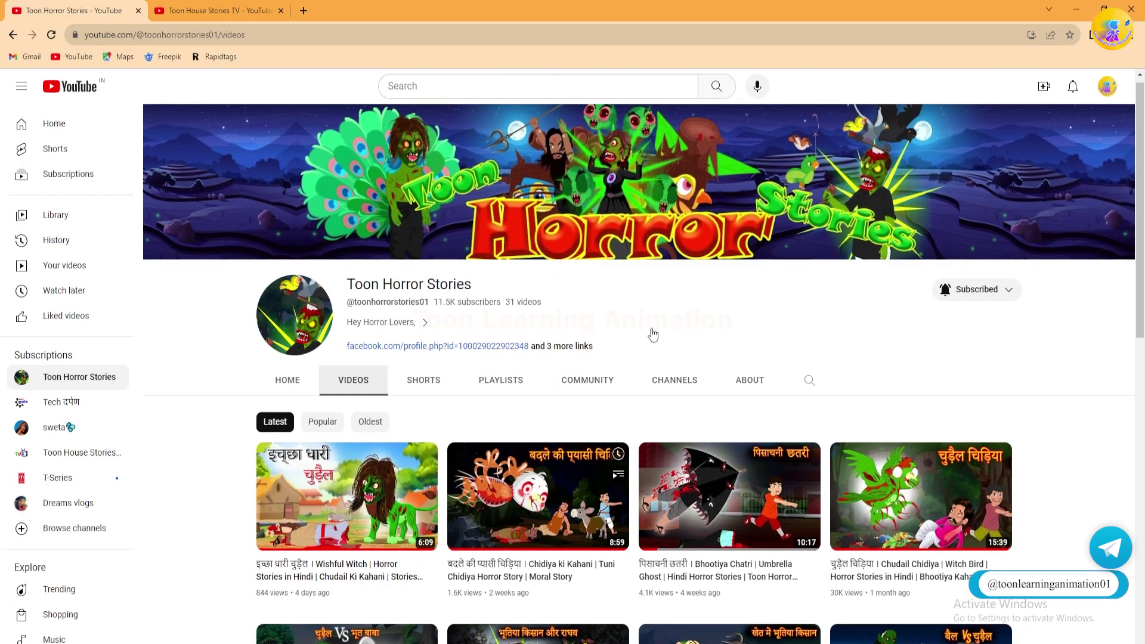
key(ctrl+Tab)
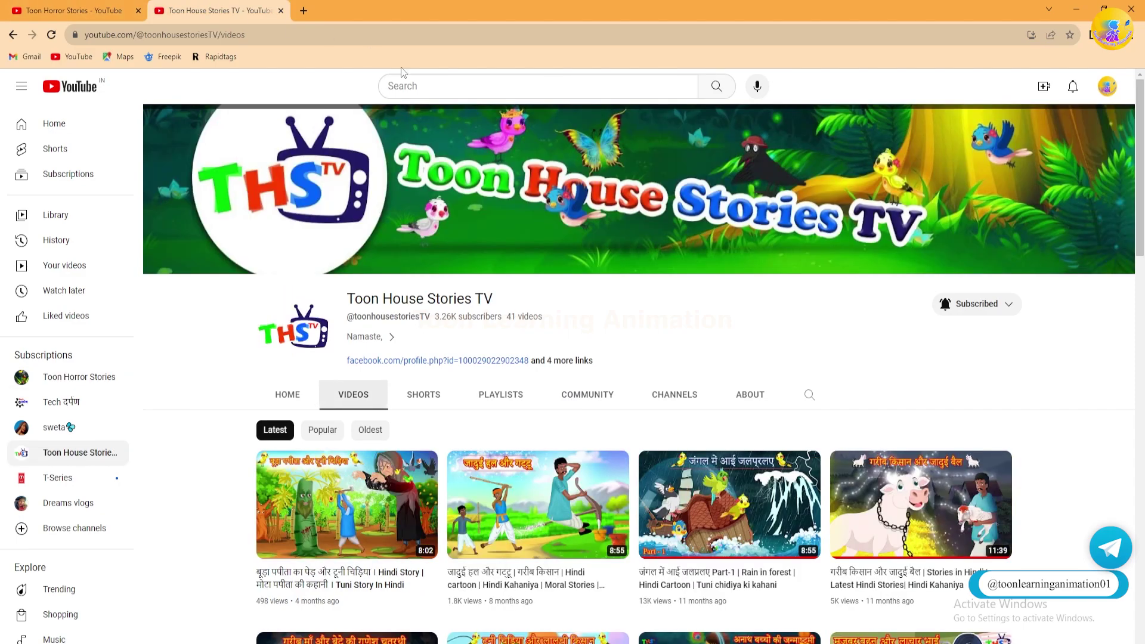
scroll(500, 341, down, 6)
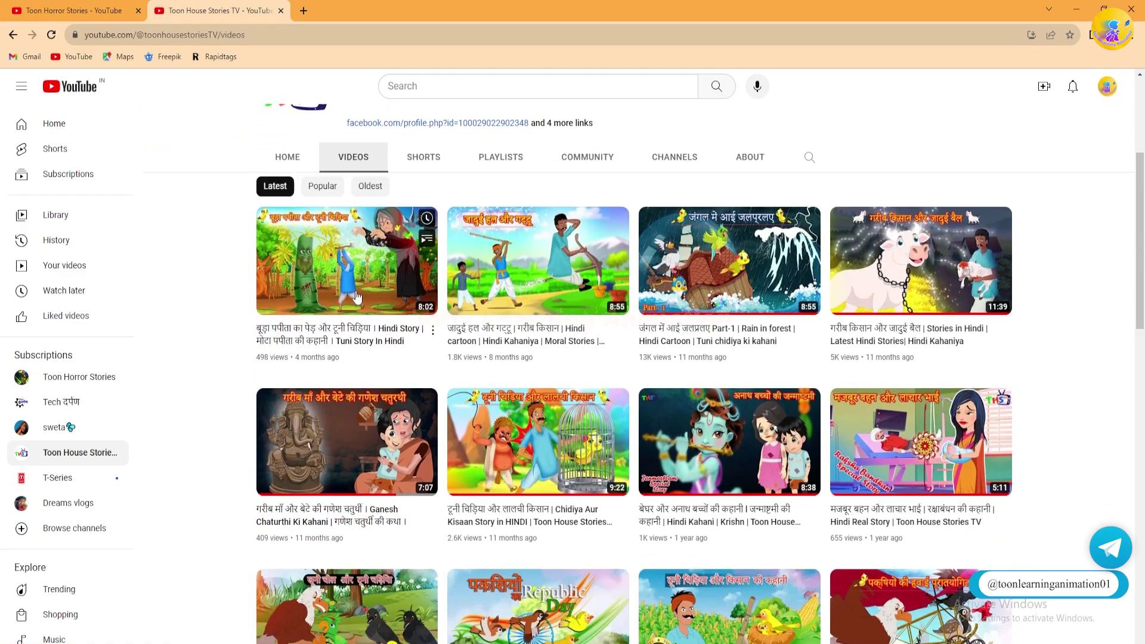
scroll(538, 304, down, 6)
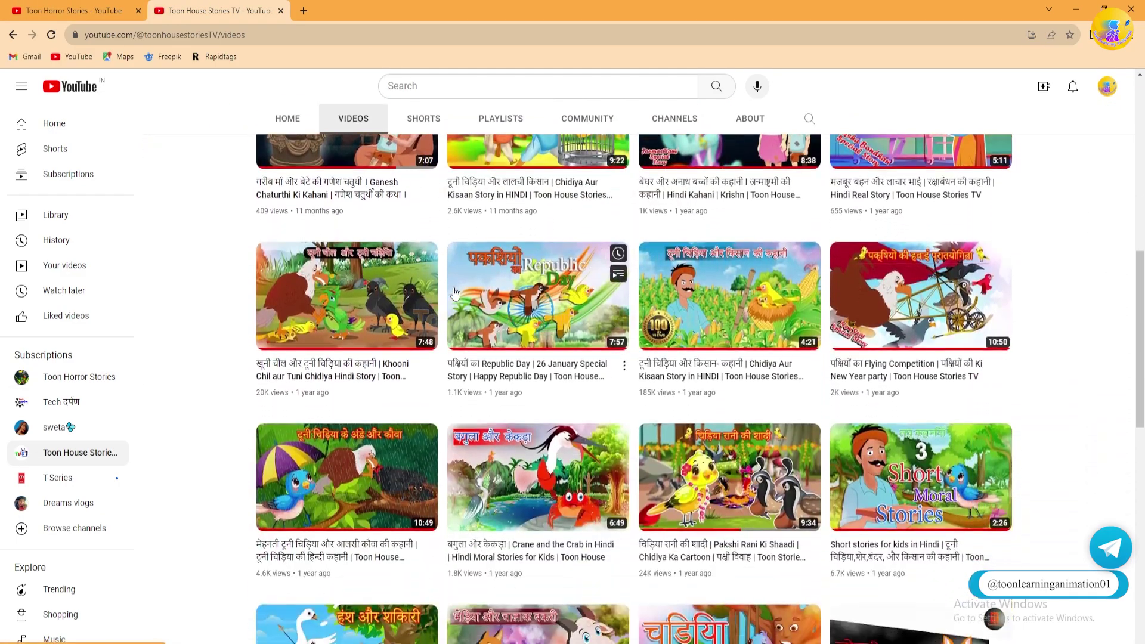
scroll(405, 297, down, 3)
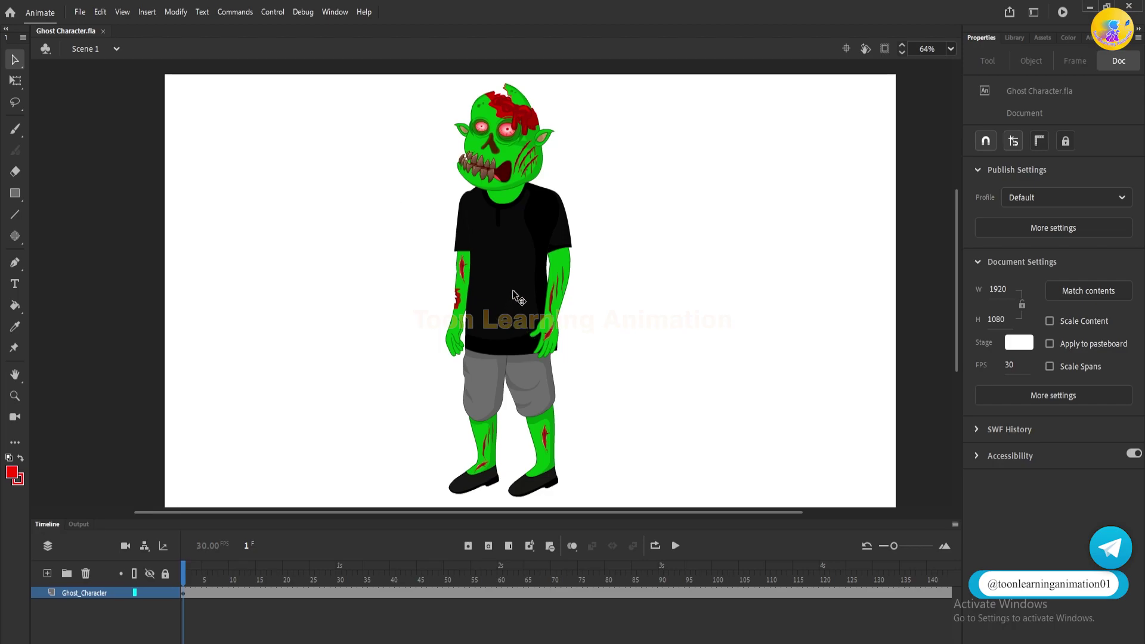
drag(514, 296, 348, 298)
key(ctrl+z)
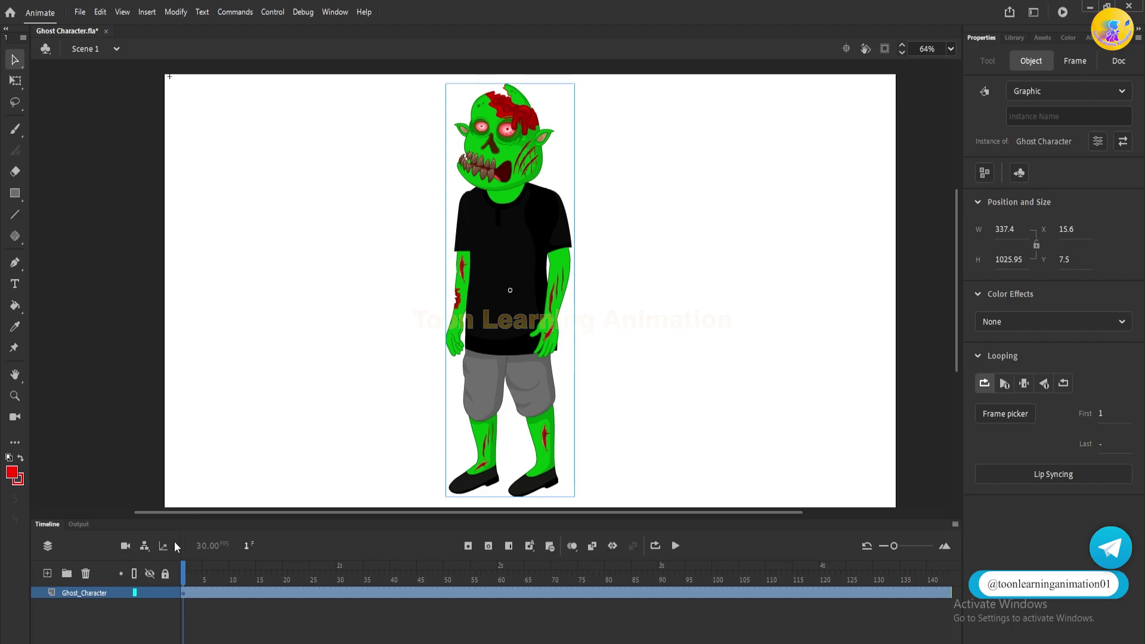
drag(186, 577, 157, 533)
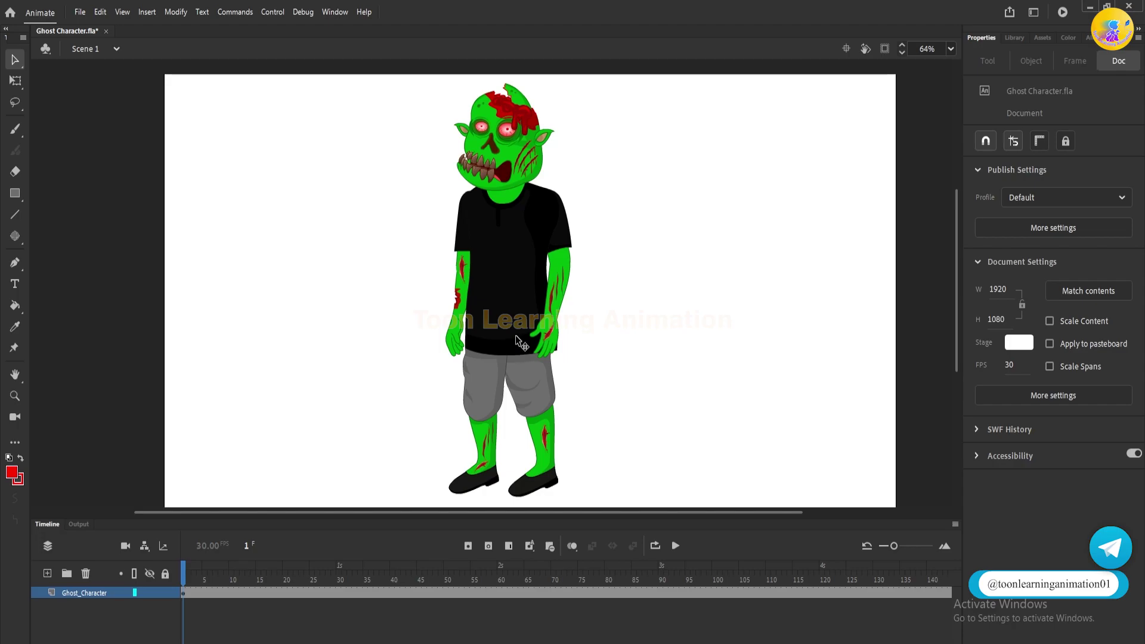
Move the ghost character to the left side of the stage and place a copy of it on the right side.
drag(516, 340, 296, 341)
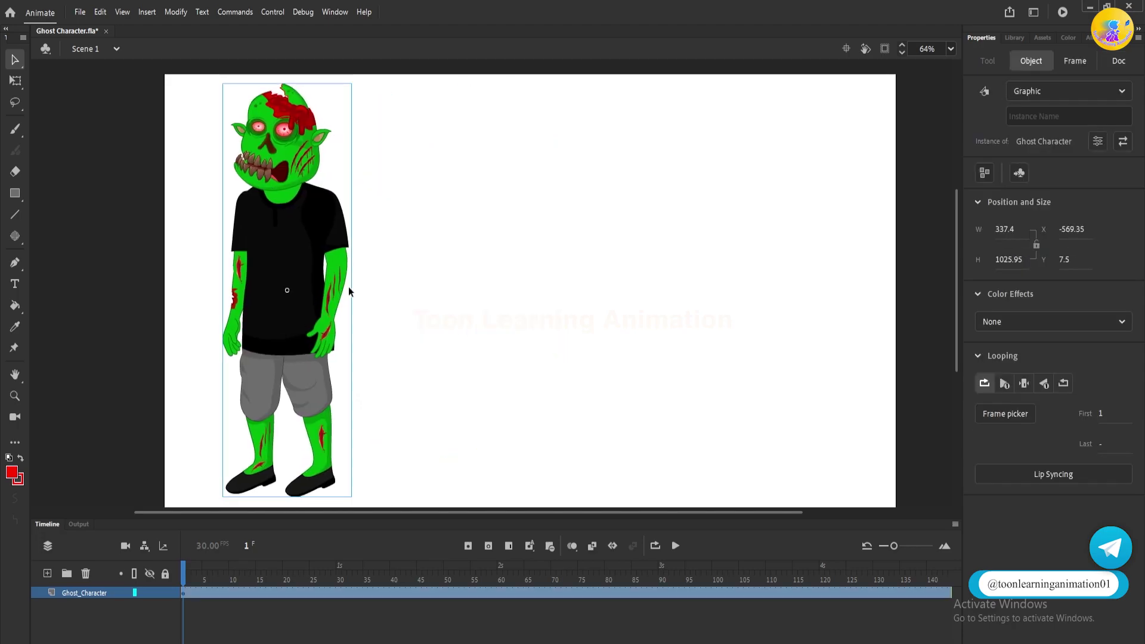
drag(288, 280, 670, 258)
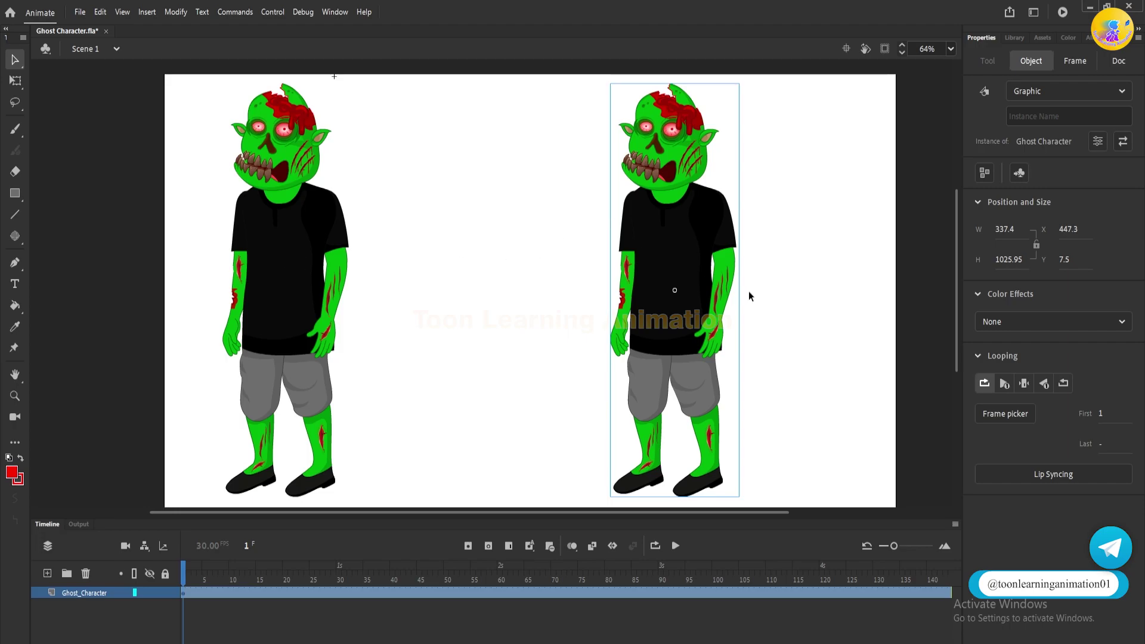
Duplicate the symbol of the right-hand ghost copy under the name Ghost Character2.
right_click(675, 264)
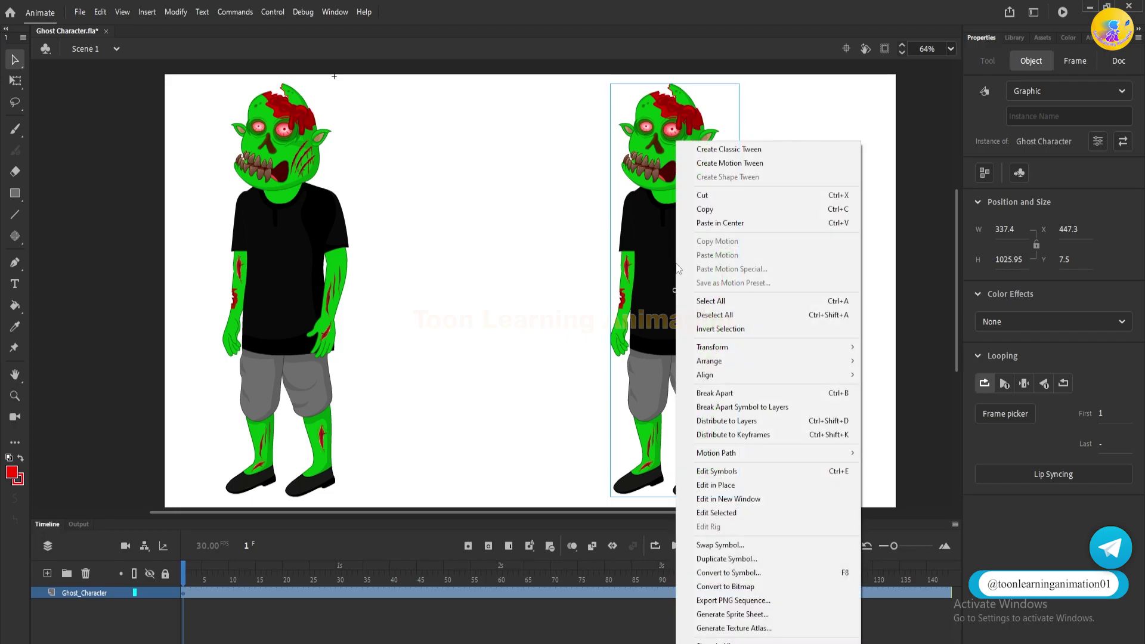
click(732, 559)
drag(566, 325, 545, 333)
text(1)
click(676, 325)
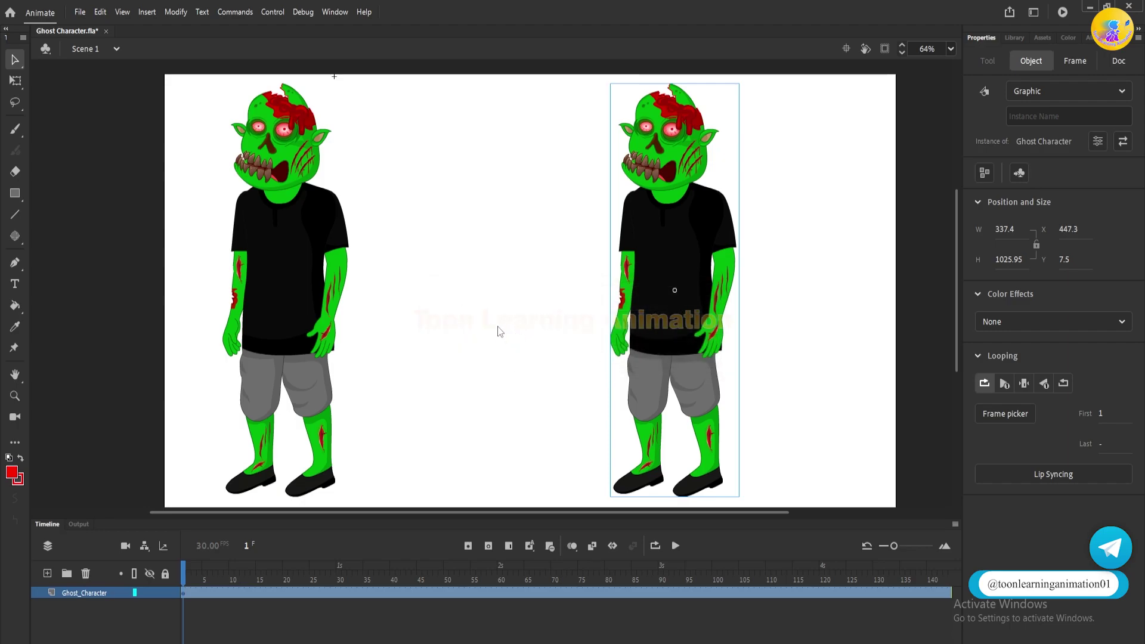
click(497, 327)
Select both ghost characters and distribute them to separate layers.
drag(843, 194, 31, 376)
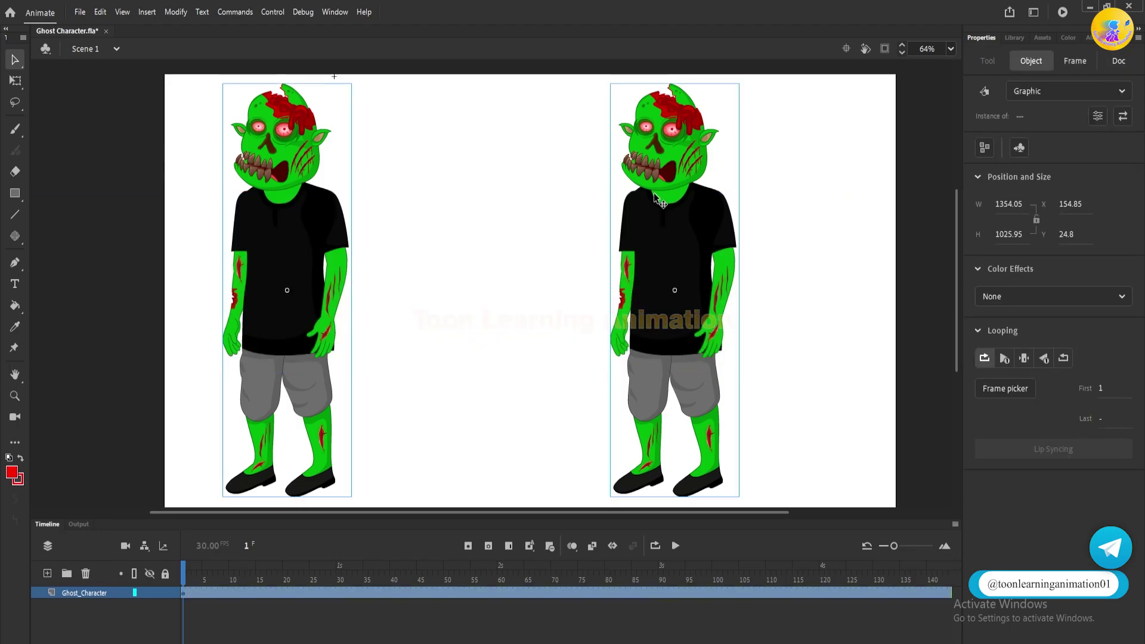
click(783, 206)
drag(830, 117, 22, 377)
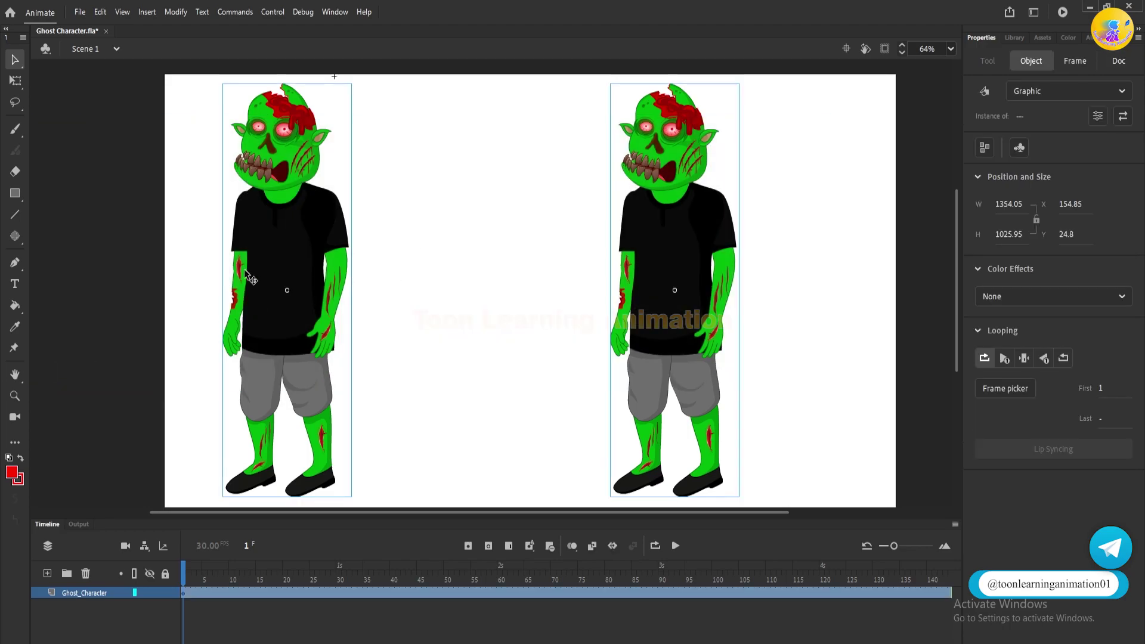
right_click(663, 246)
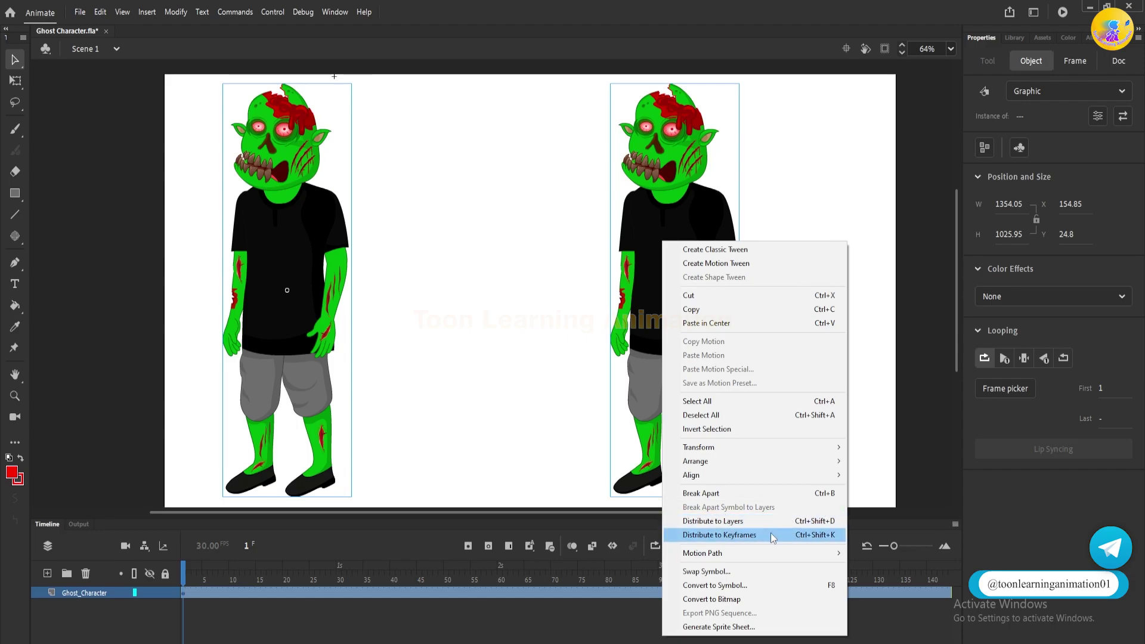
click(745, 521)
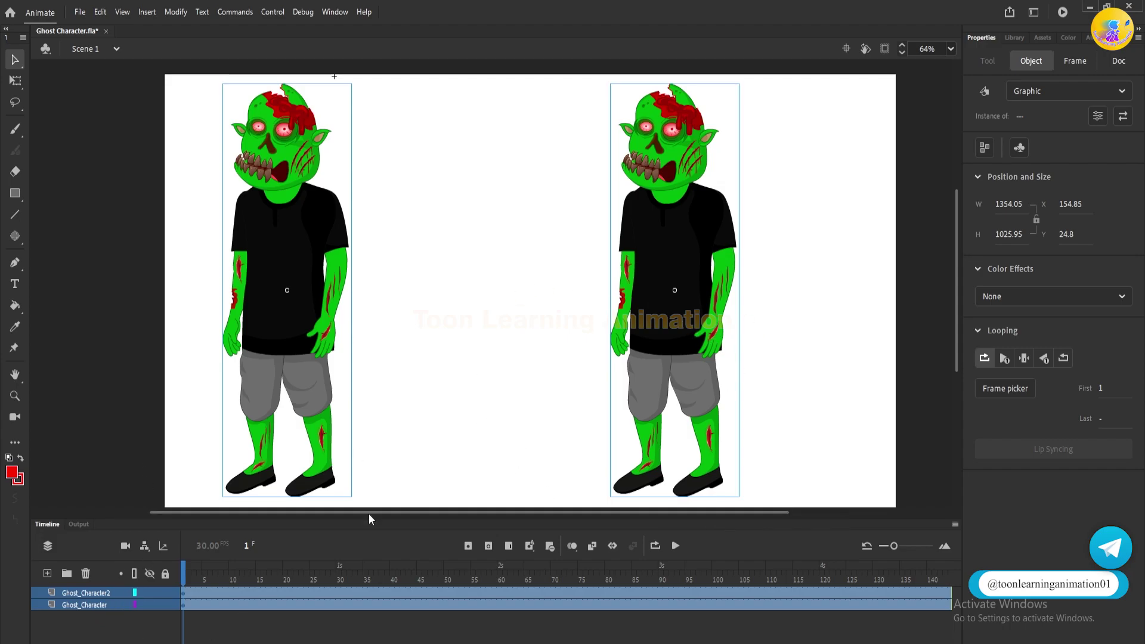
click(476, 369)
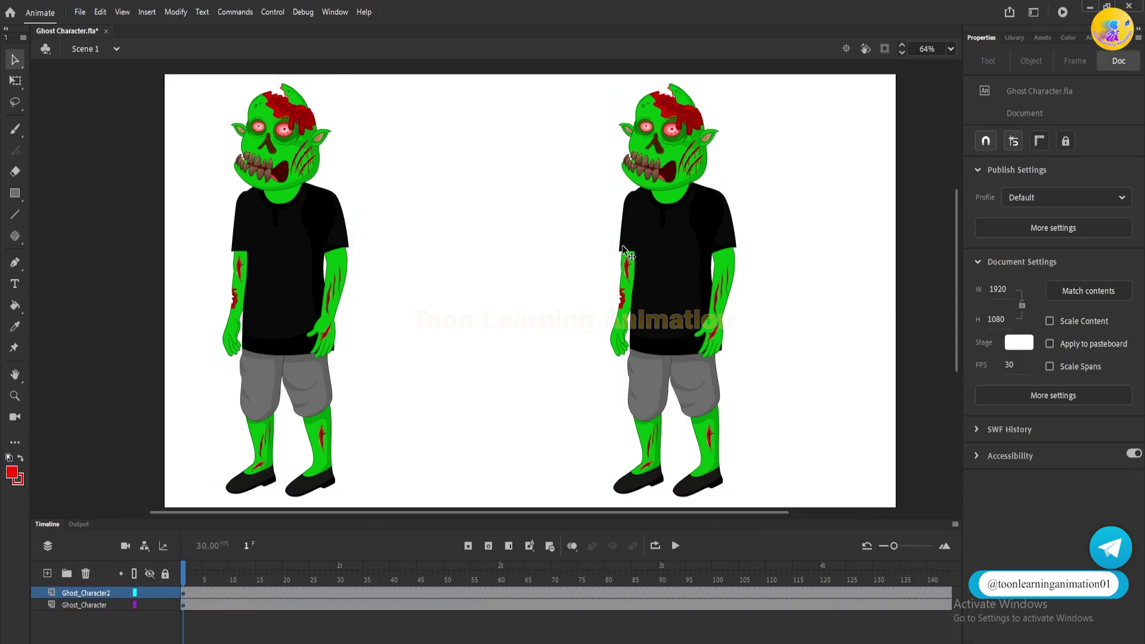
Inspect the layers inside Ghost Character2 with the timeline enlarged to show them all, and return to Scene 1.
click(665, 286)
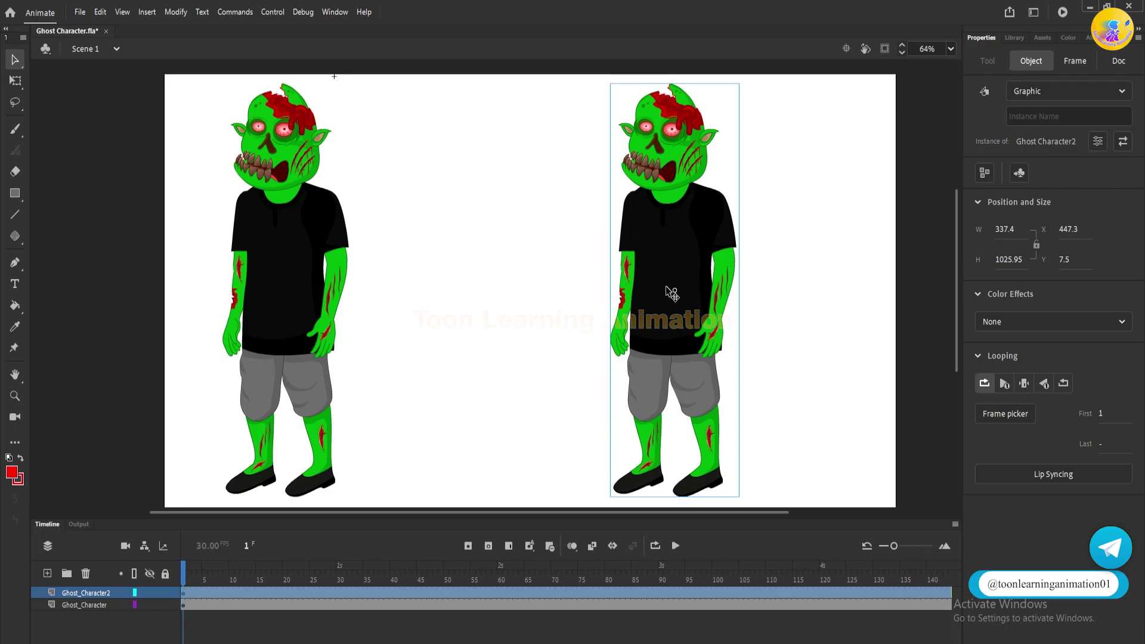
double_click(666, 287)
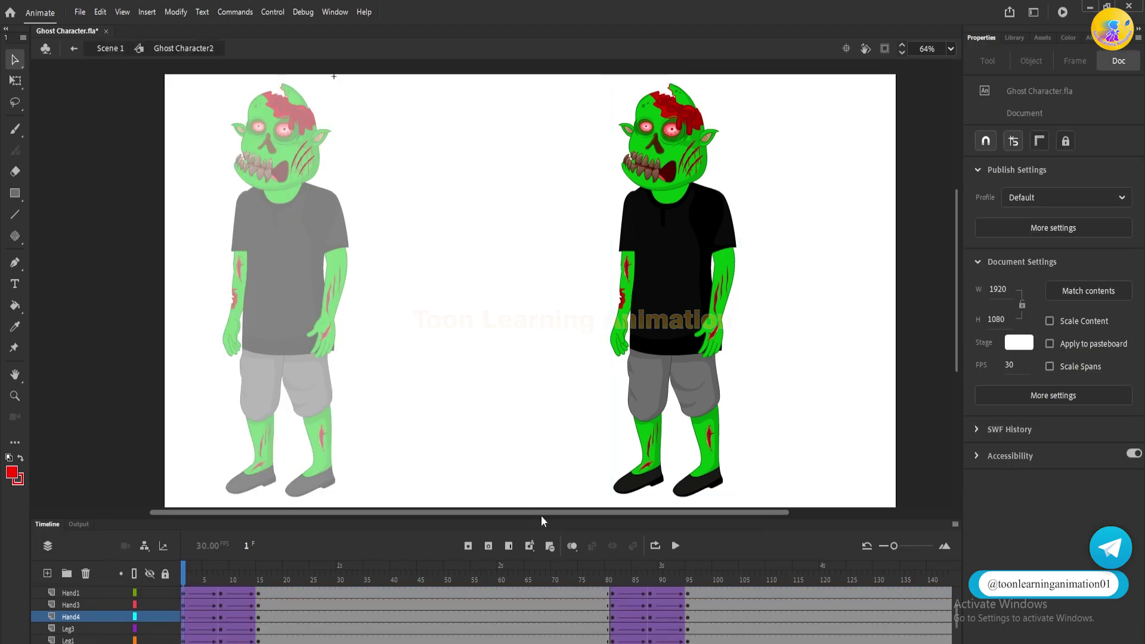
drag(540, 516, 527, 416)
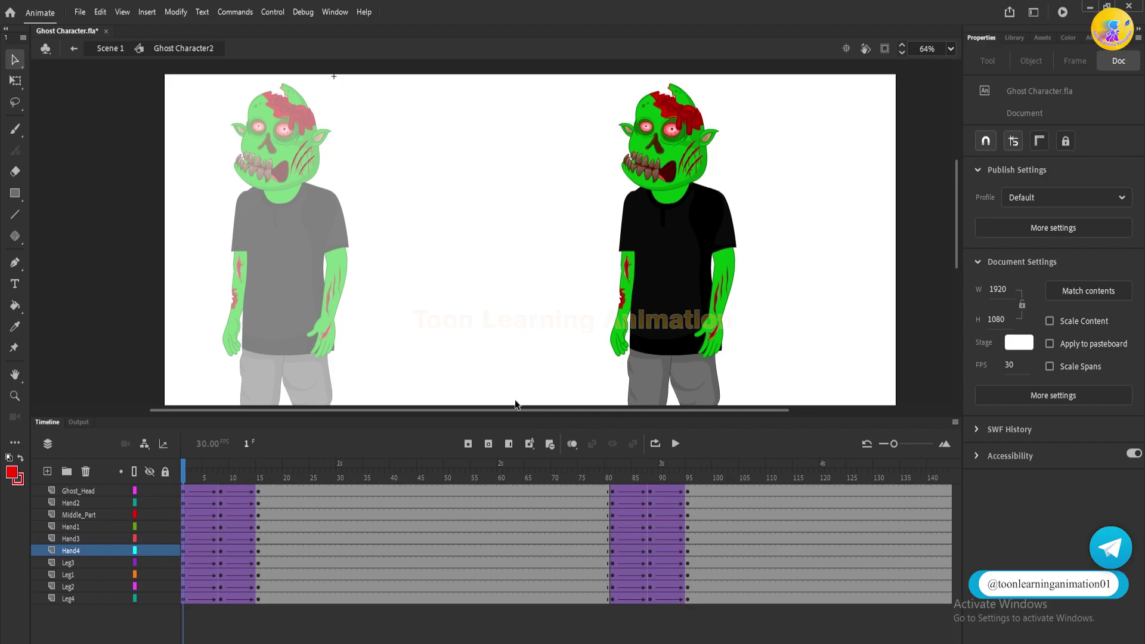
drag(531, 327, 556, 272)
scroll(548, 295, down, 2)
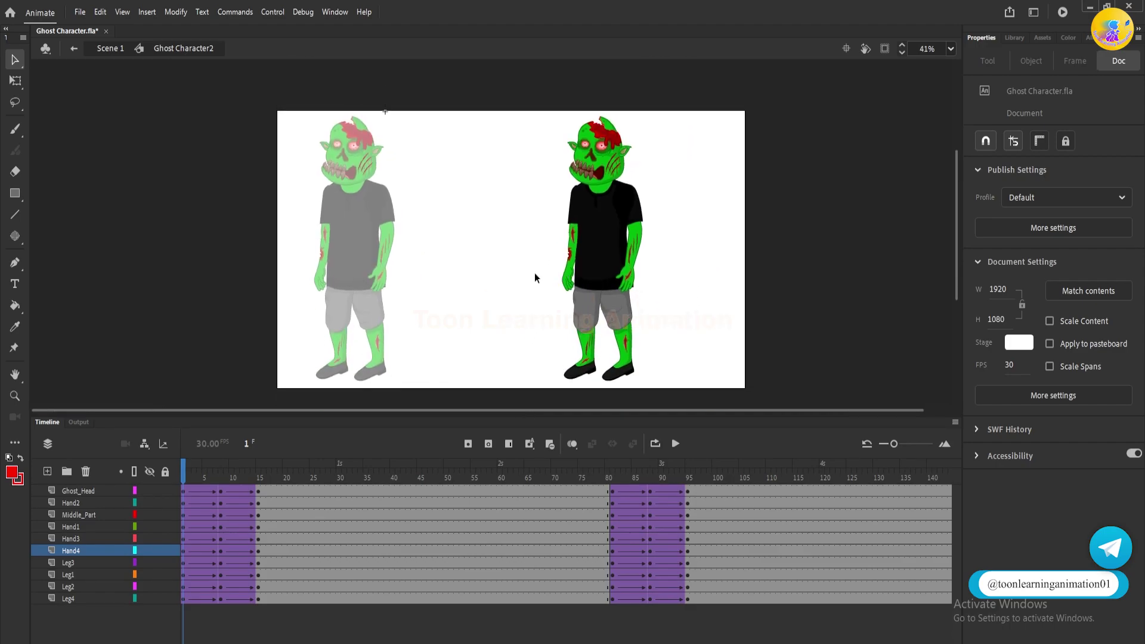
double_click(505, 316)
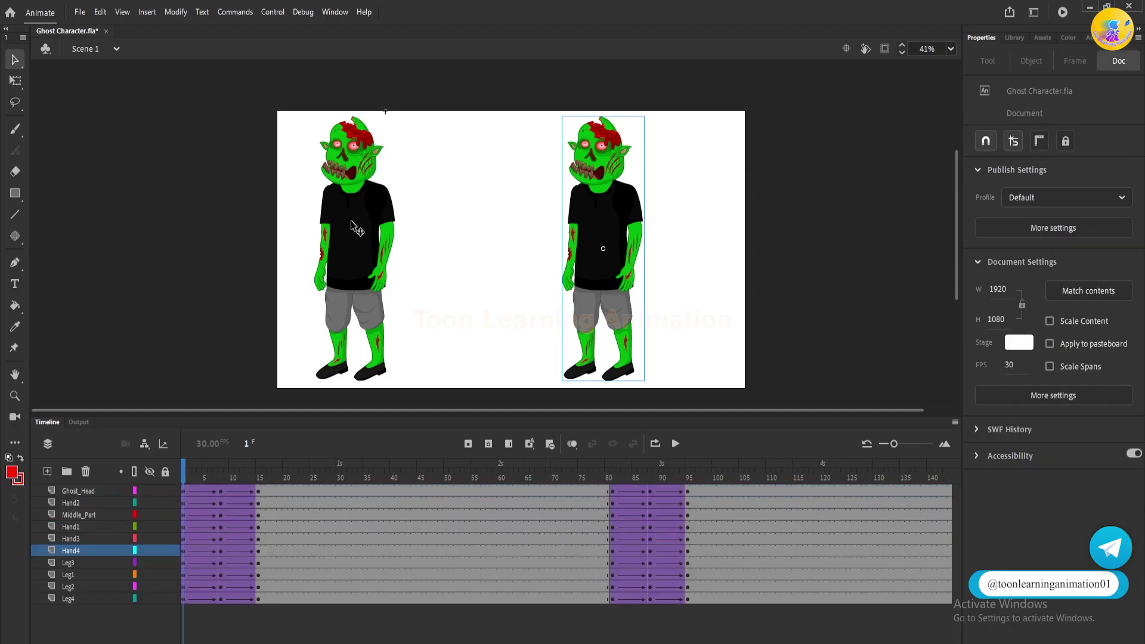
Look inside the left-hand ghost symbol, and compare the symbol names of both characters in Scene 1.
double_click(360, 229)
double_click(465, 241)
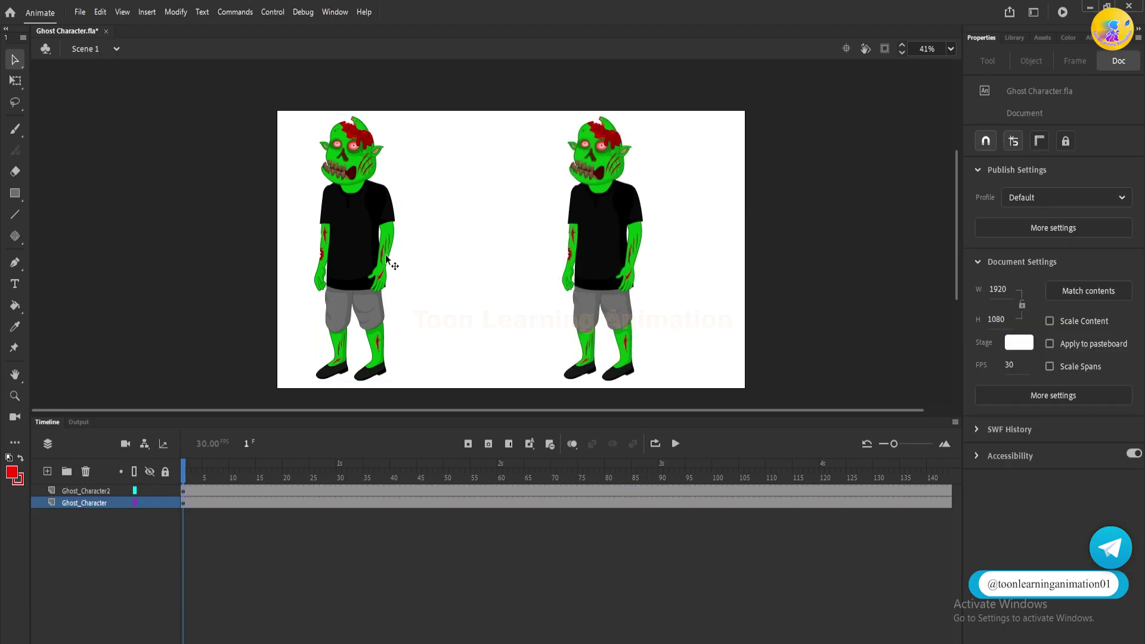
click(342, 238)
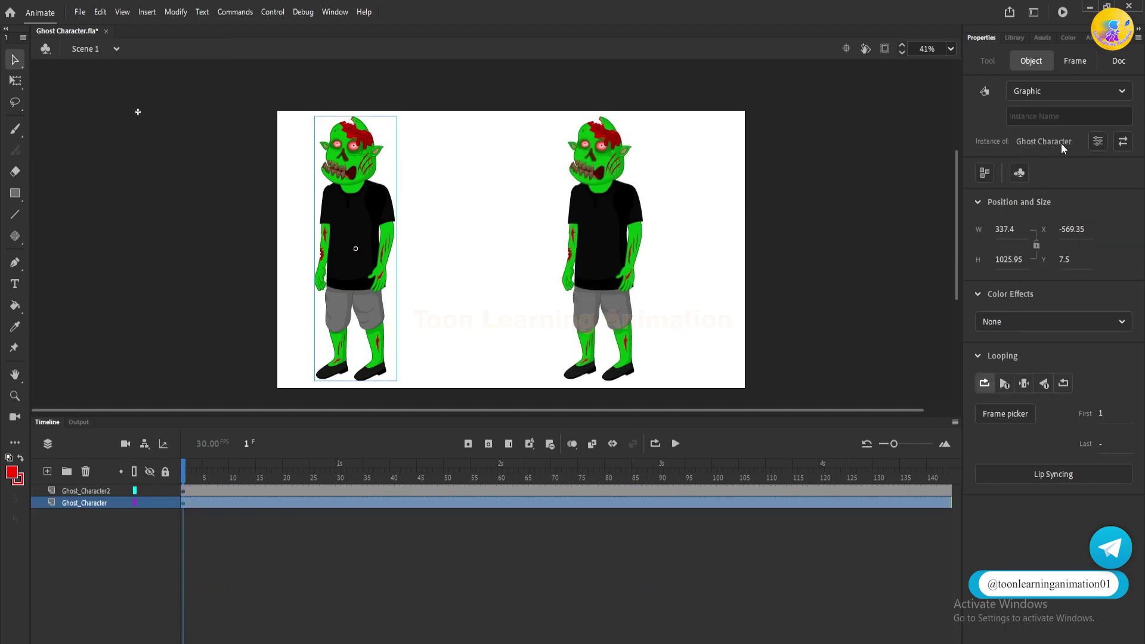
click(616, 231)
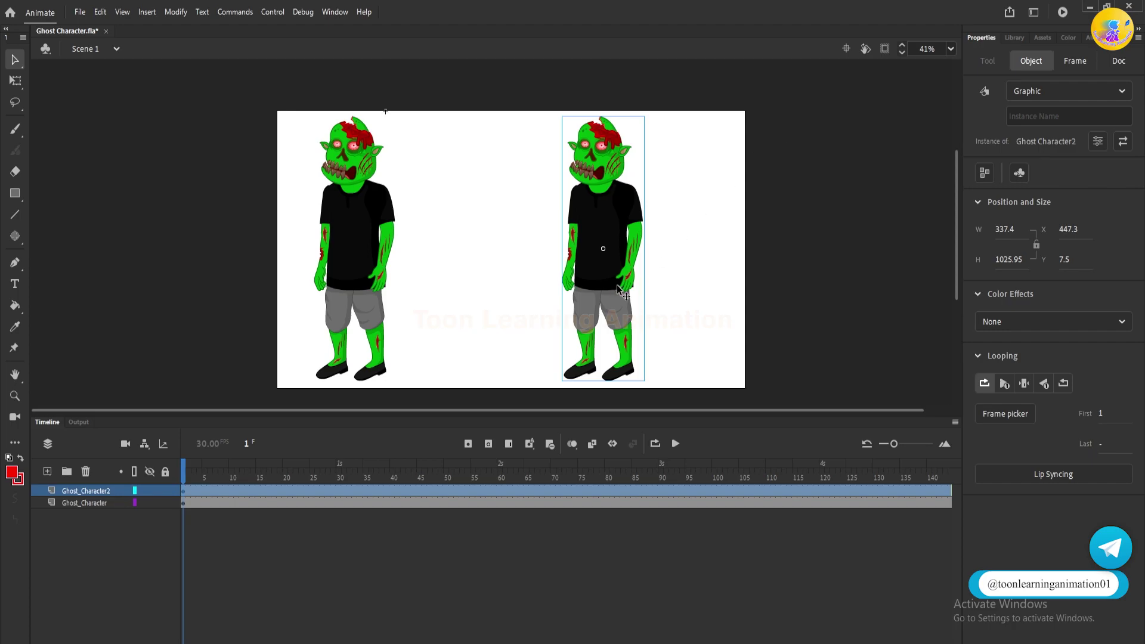
click(739, 298)
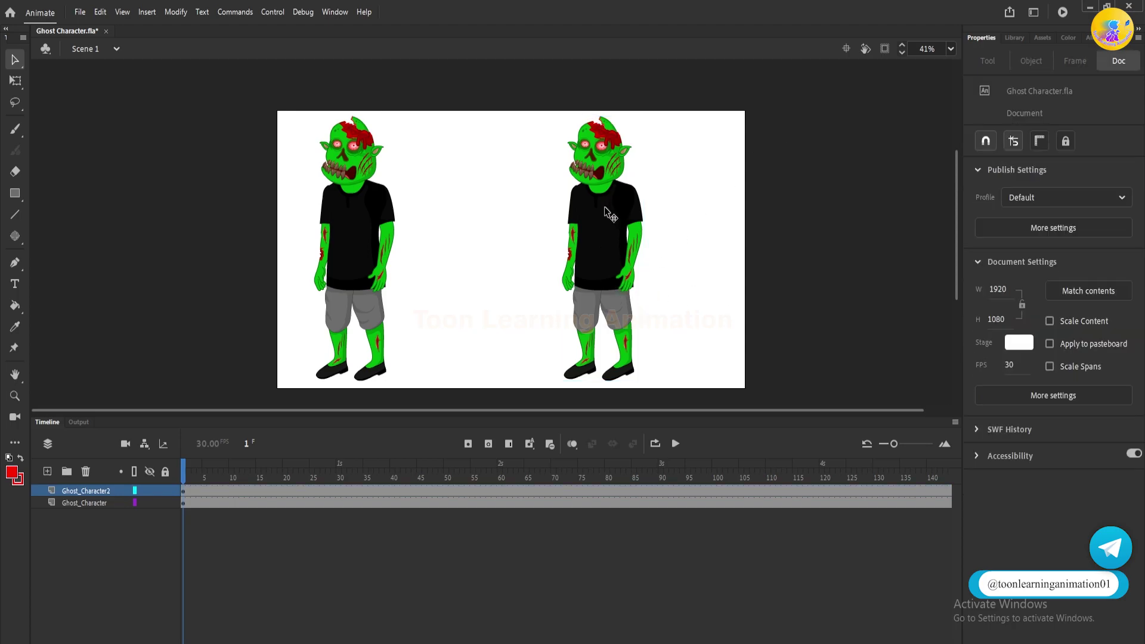
Inside Ghost Character2, clear all keyframes after frame 1 on every layer and remove the remaining classic tweens.
double_click(608, 214)
drag(198, 491, 755, 606)
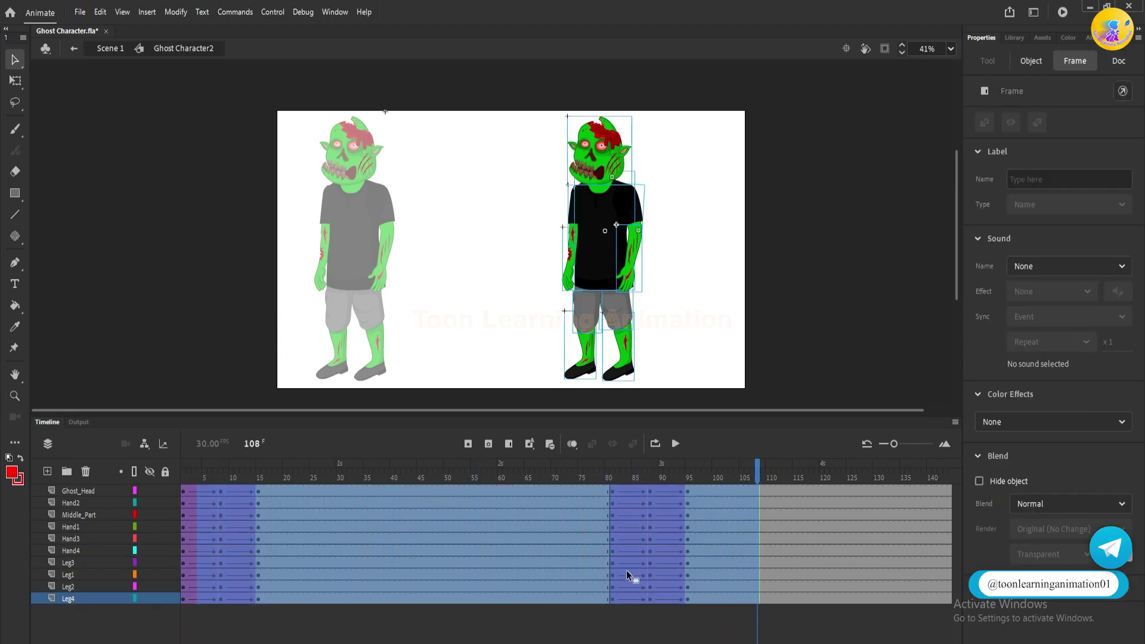
key(shift+F6)
right_click(590, 567)
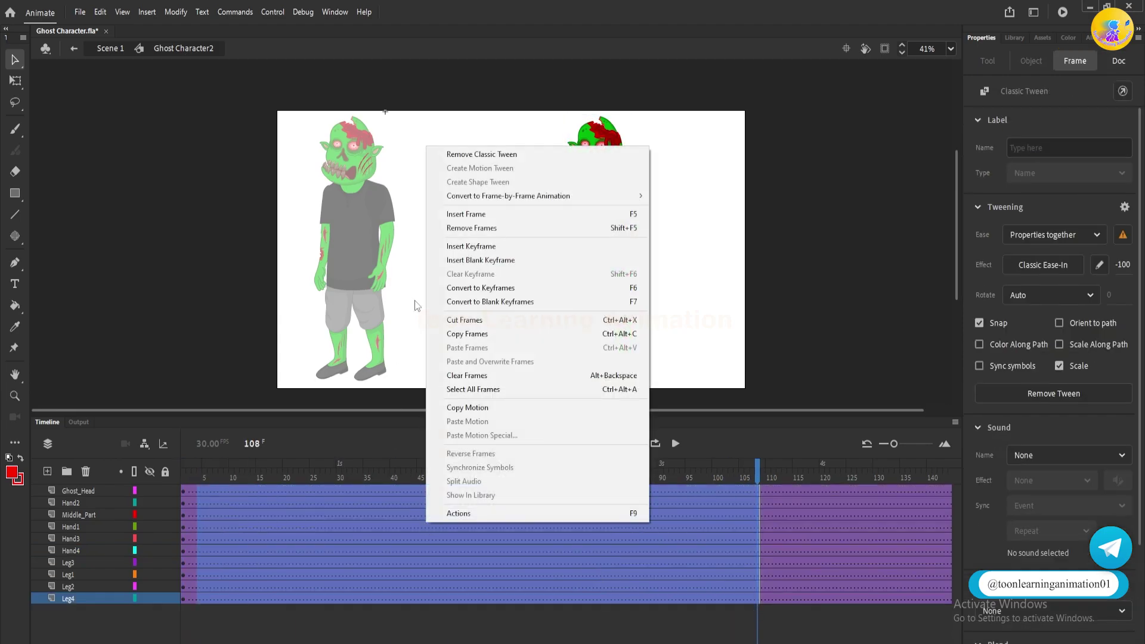
click(495, 156)
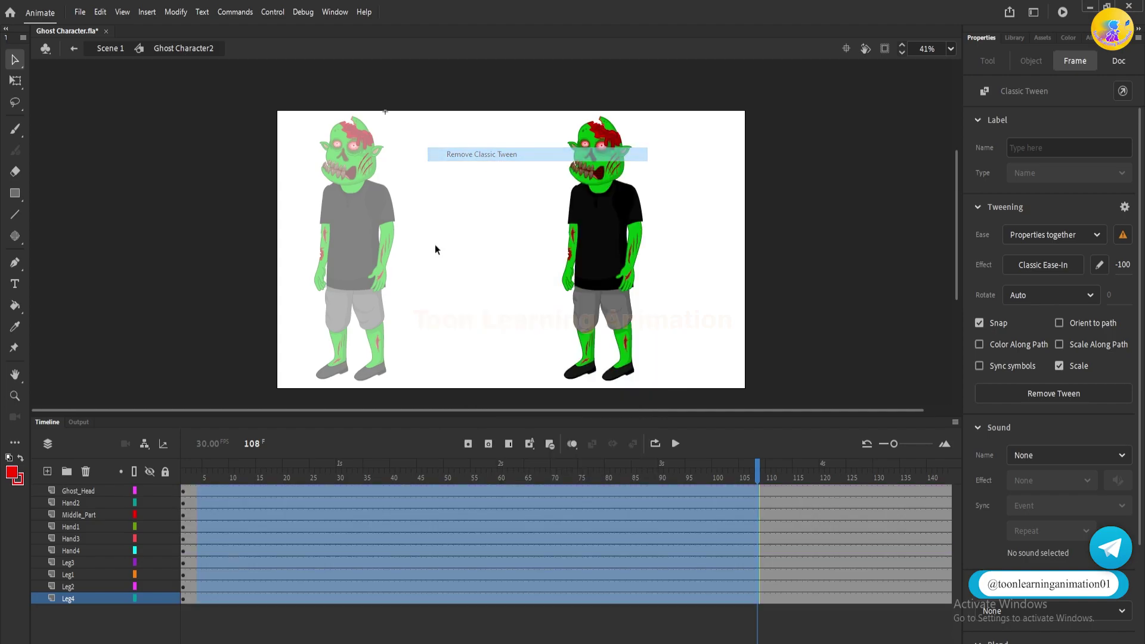
click(183, 468)
click(809, 360)
Return to Scene 1 and play the timeline from frame 1 to compare the motion of the two characters.
double_click(785, 269)
click(183, 465)
key(Return)
key(Return)
drag(447, 467, 183, 467)
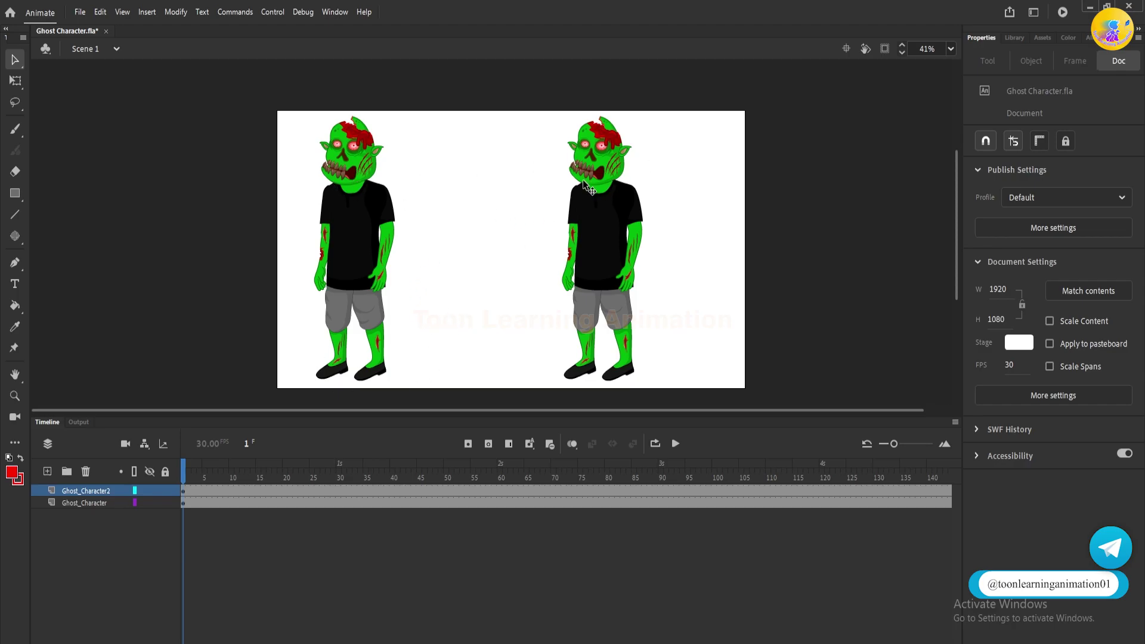
key(Return)
key(Return)
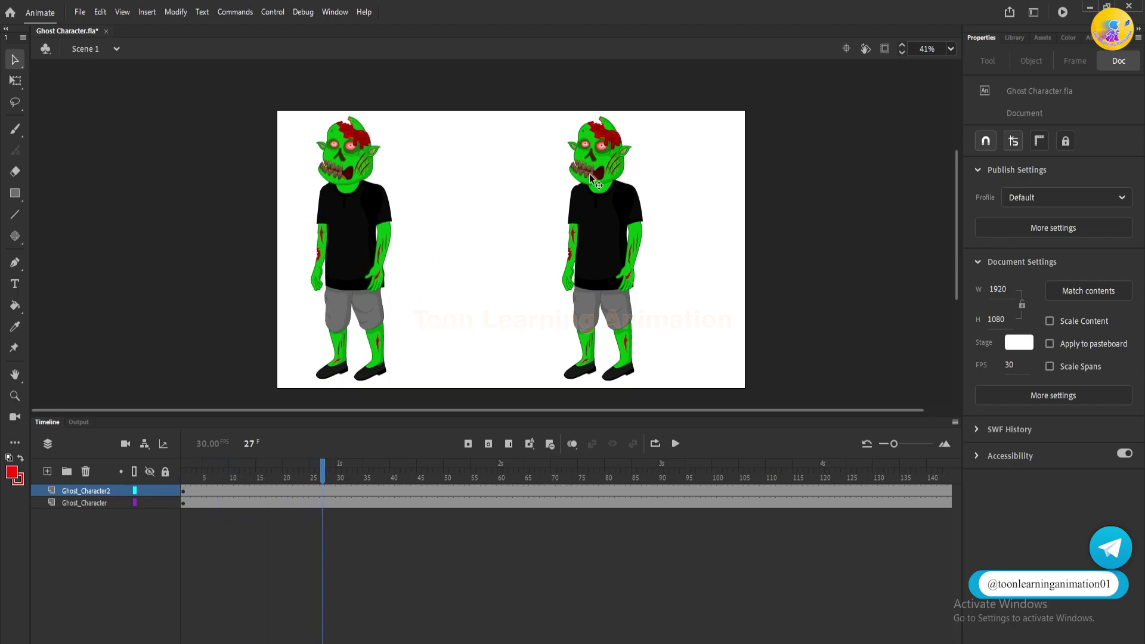
Open the Ghost Head symbol inside Ghost Character2 and select the lips.
double_click(587, 176)
click(588, 176)
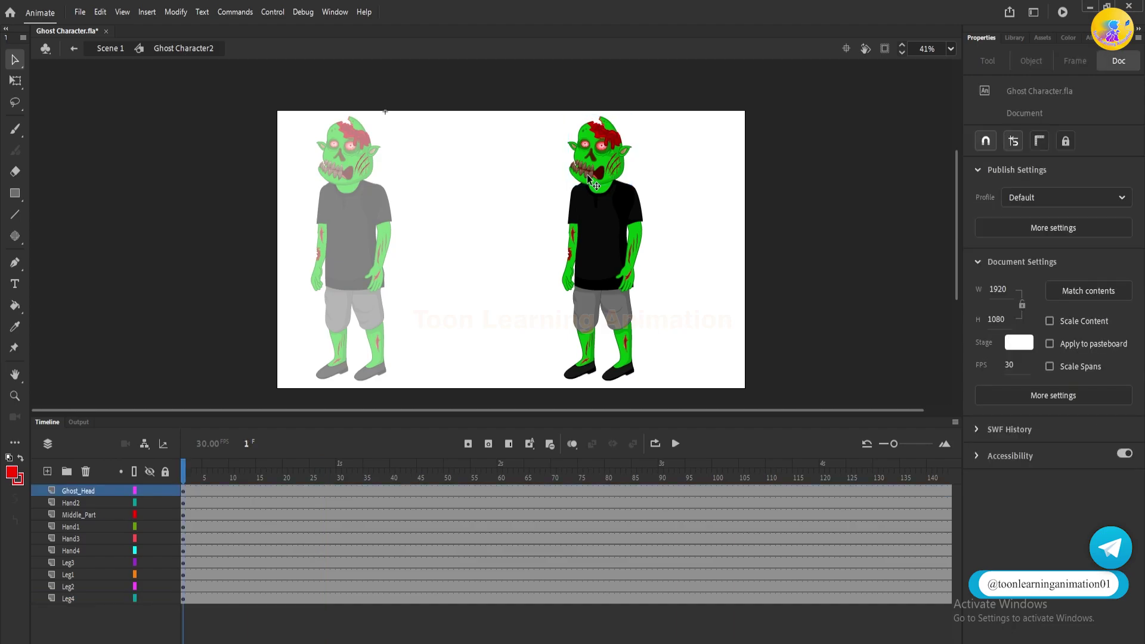
double_click(588, 176)
click(556, 185)
click(589, 172)
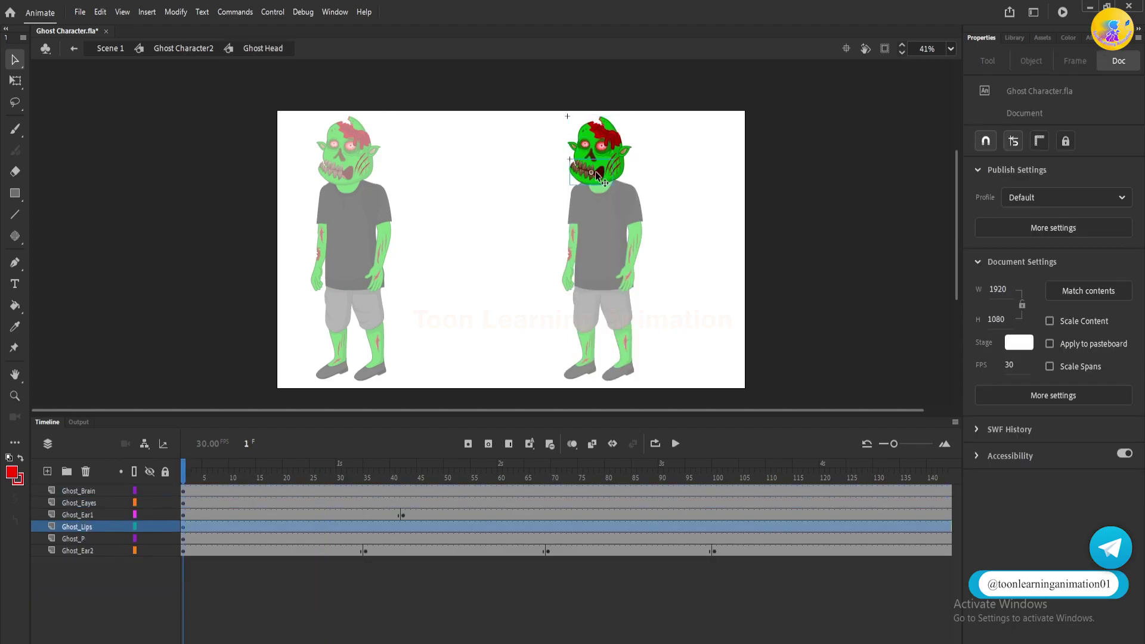
Back in Ghost Character2, remove every frame after frame 20 on all layers and return to frame 1.
double_click(721, 202)
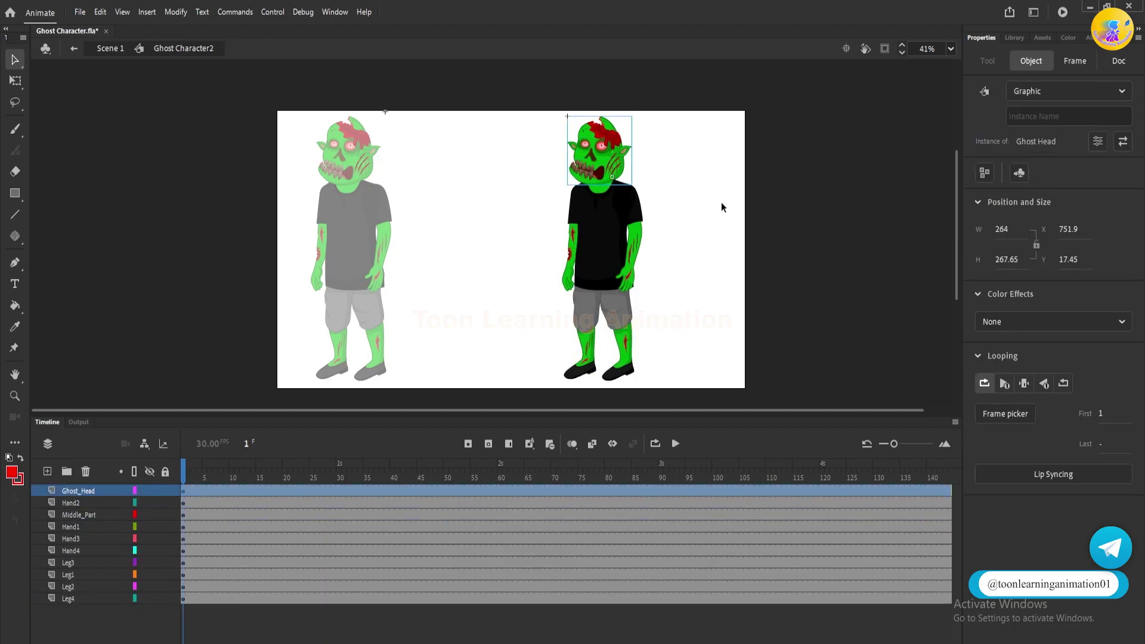
click(721, 202)
scroll(743, 295, down, 1)
drag(206, 478, 948, 599)
key(shift+F5)
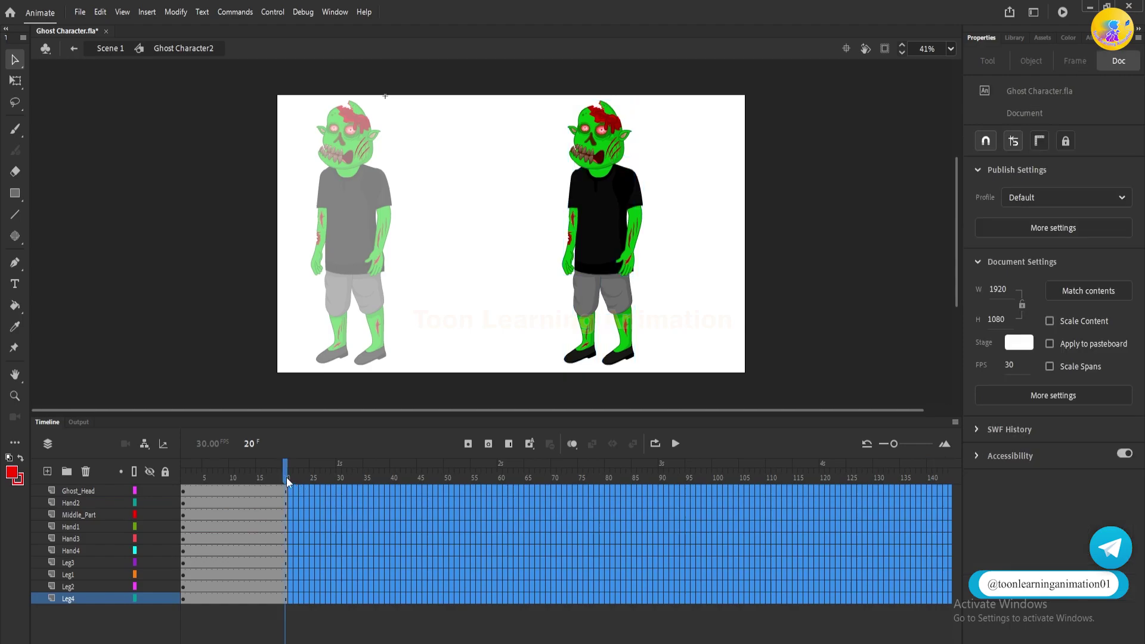
key(shift+F5)
key(shift+comma)
scroll(862, 273, down, 1)
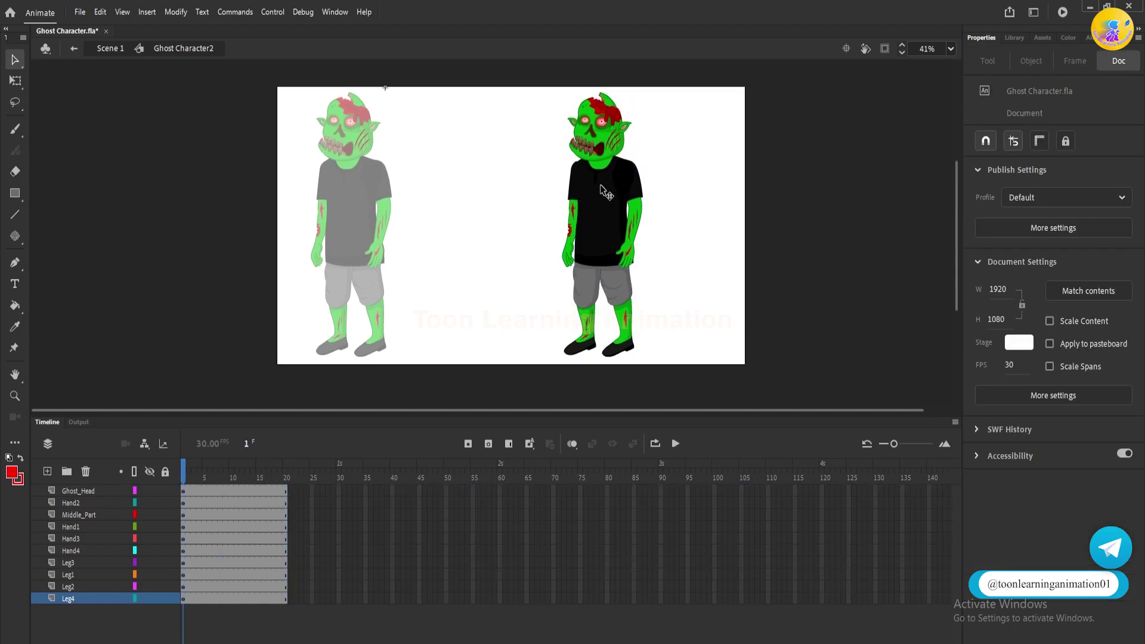
Show the rulers and place a horizontal guide across the ghost's feet as a ground line.
right_click(688, 197)
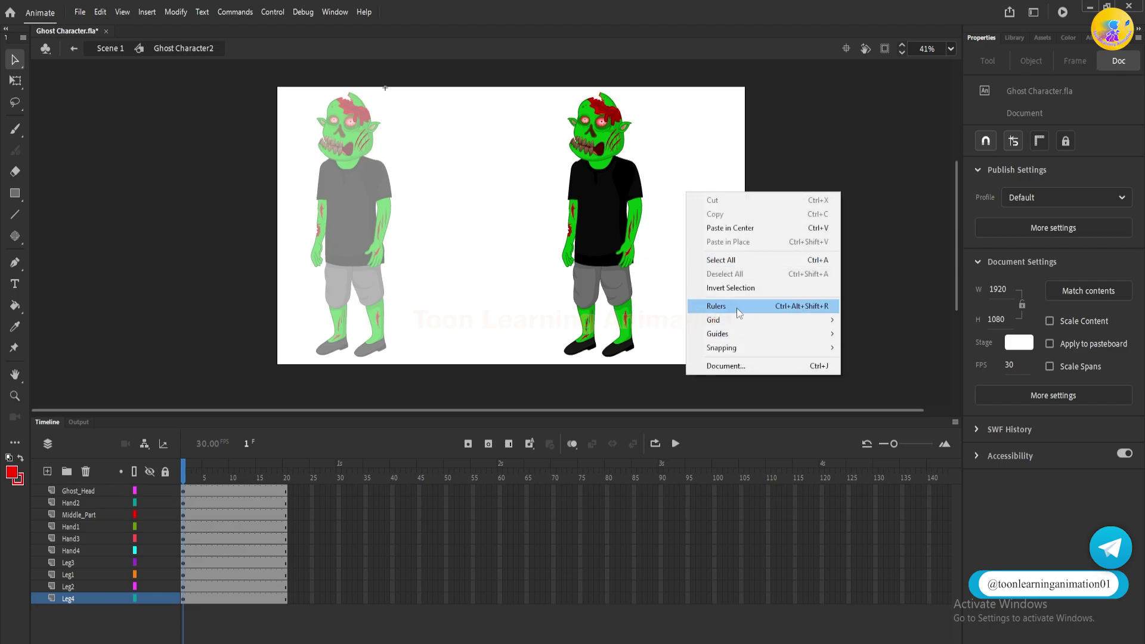
click(801, 306)
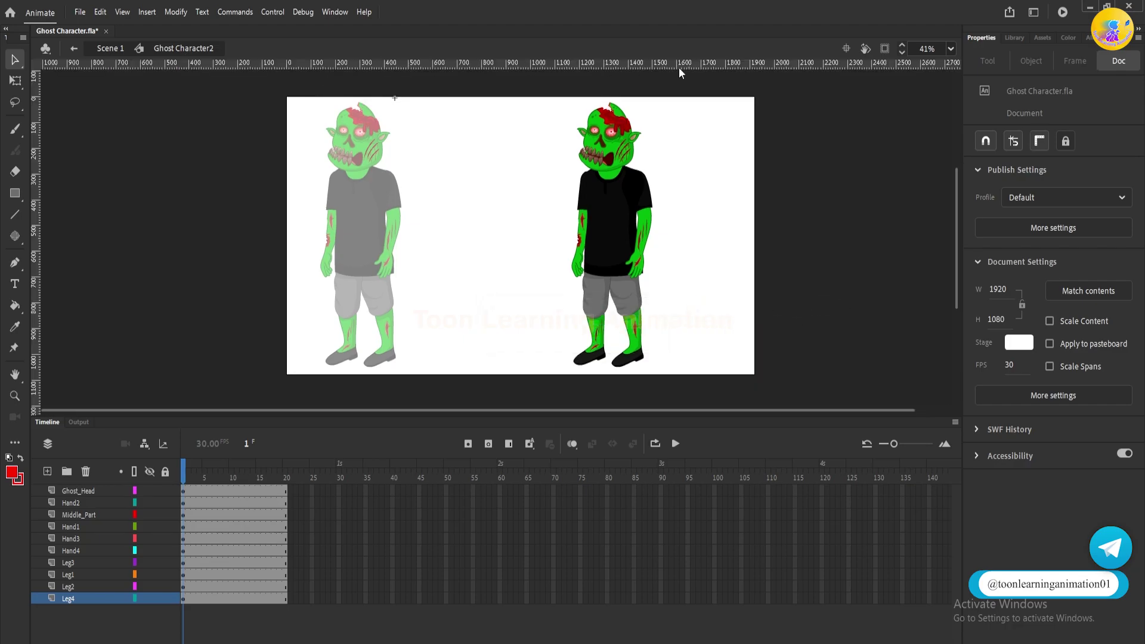
mouse_move(682, 66)
mouse_down()
mouse_move(688, 236)
mouse_move(648, 368)
mouse_move(631, 352)
mouse_up()
scroll(647, 361, up, 3)
scroll(647, 368, up, 5)
scroll(630, 352, down, 9)
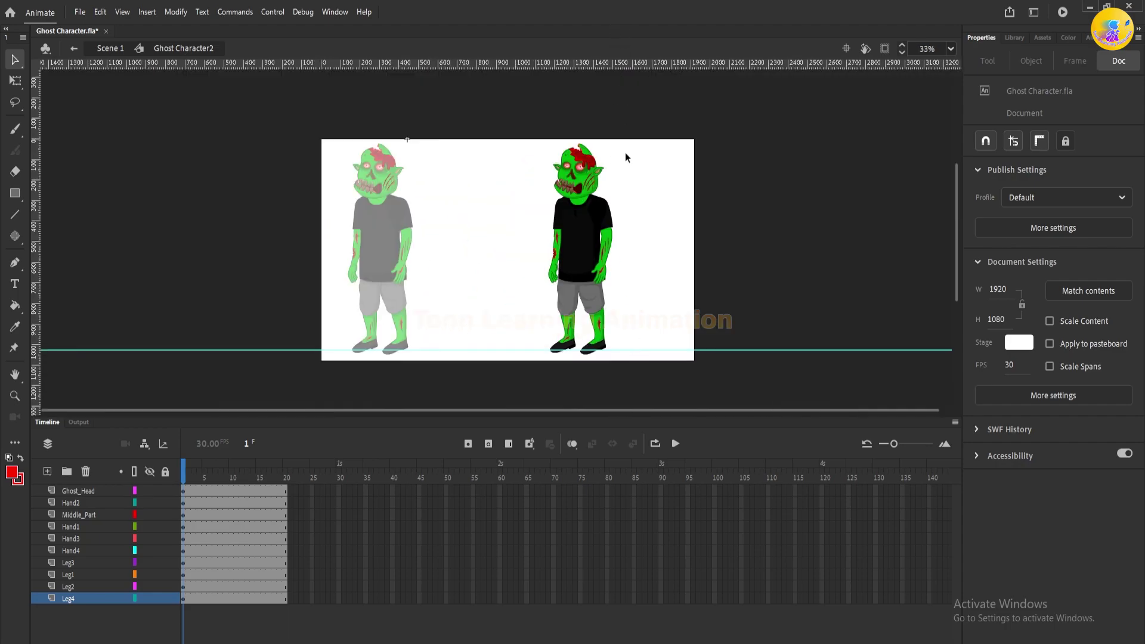
Place two vertical guides along the front and back sides of the opaque ghost, aligning the back one with the sleeve edge.
scroll(626, 152, up, 1)
drag(39, 215, 608, 249)
drag(32, 228, 532, 288)
scroll(530, 316, up, 5)
scroll(531, 288, down, 3)
scroll(728, 156, up, 5)
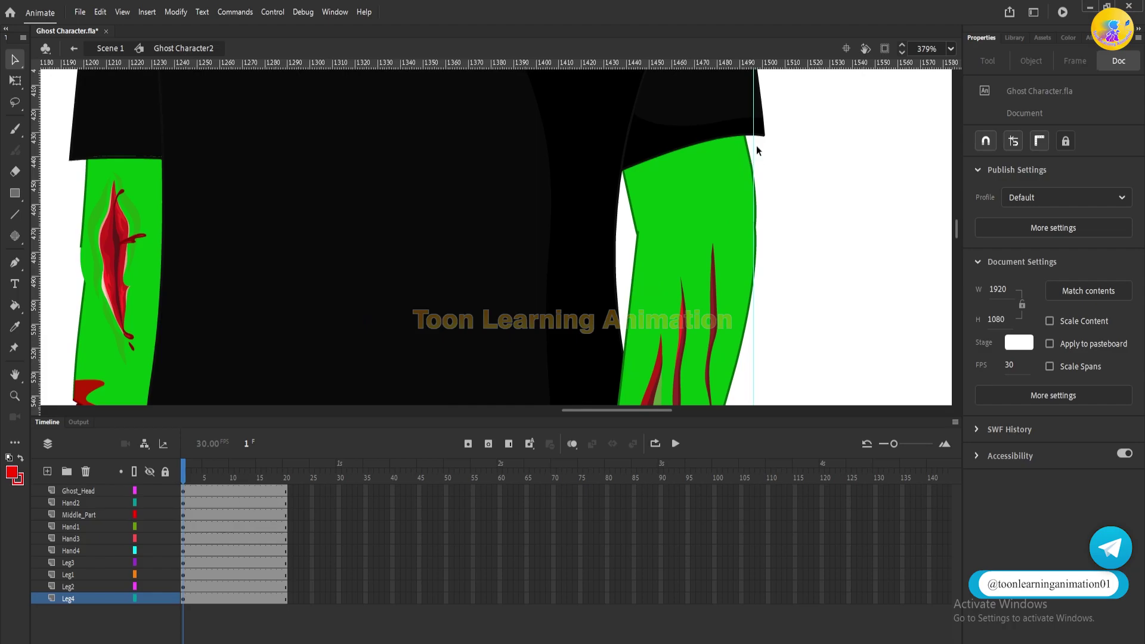
drag(752, 145, 765, 149)
scroll(552, 253, down, 6)
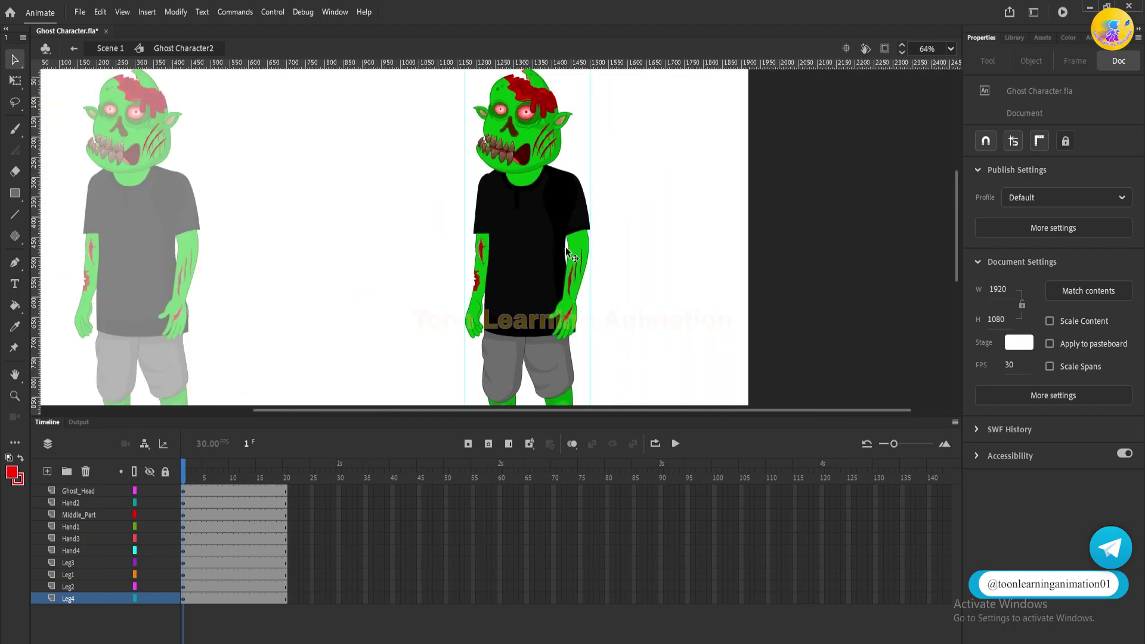
scroll(639, 269, down, 2)
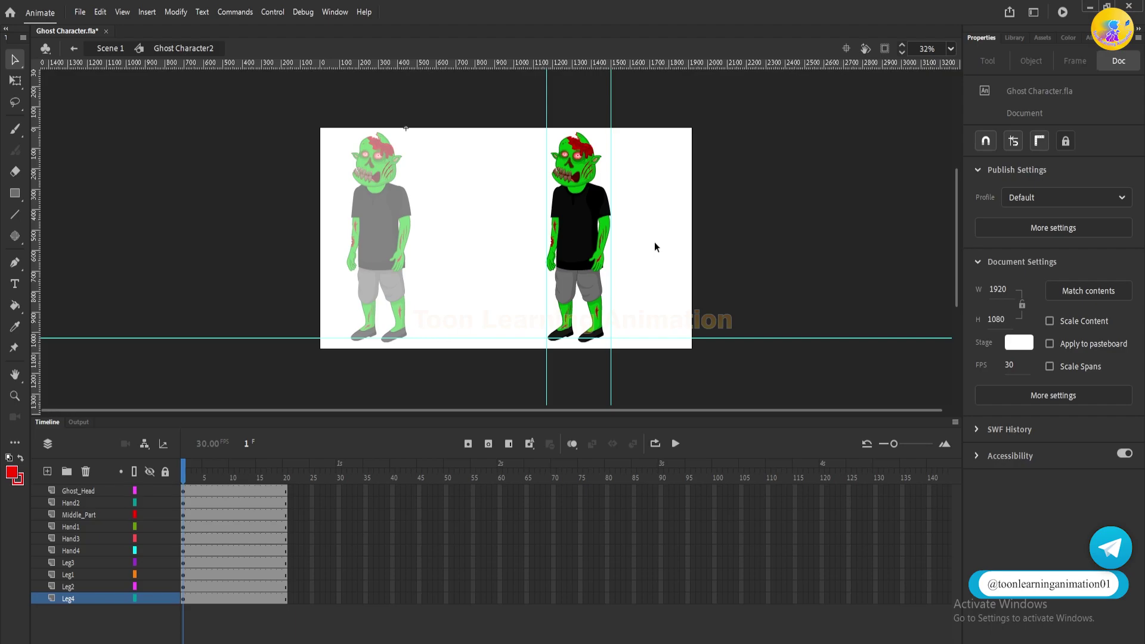
At frame 1, select Leg1 and Leg2 with Free Transform, set their pivot at the hip and rotate the leg forward.
scroll(642, 232, up, 2)
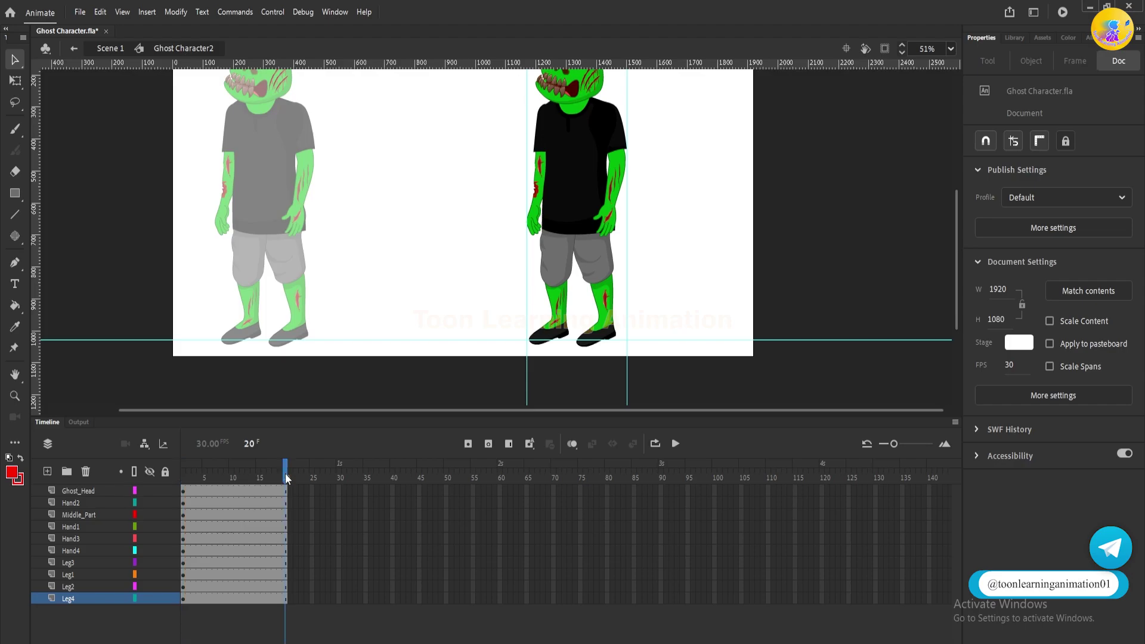
key(q)
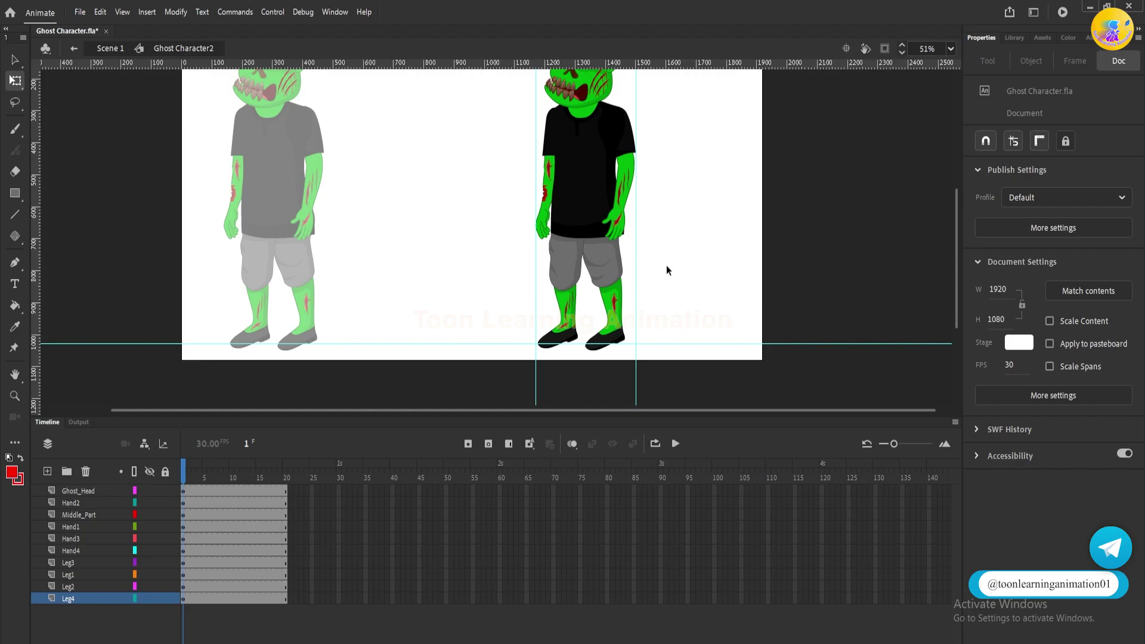
drag(683, 269, 593, 309)
click(649, 306)
click(621, 291)
drag(668, 252, 599, 229)
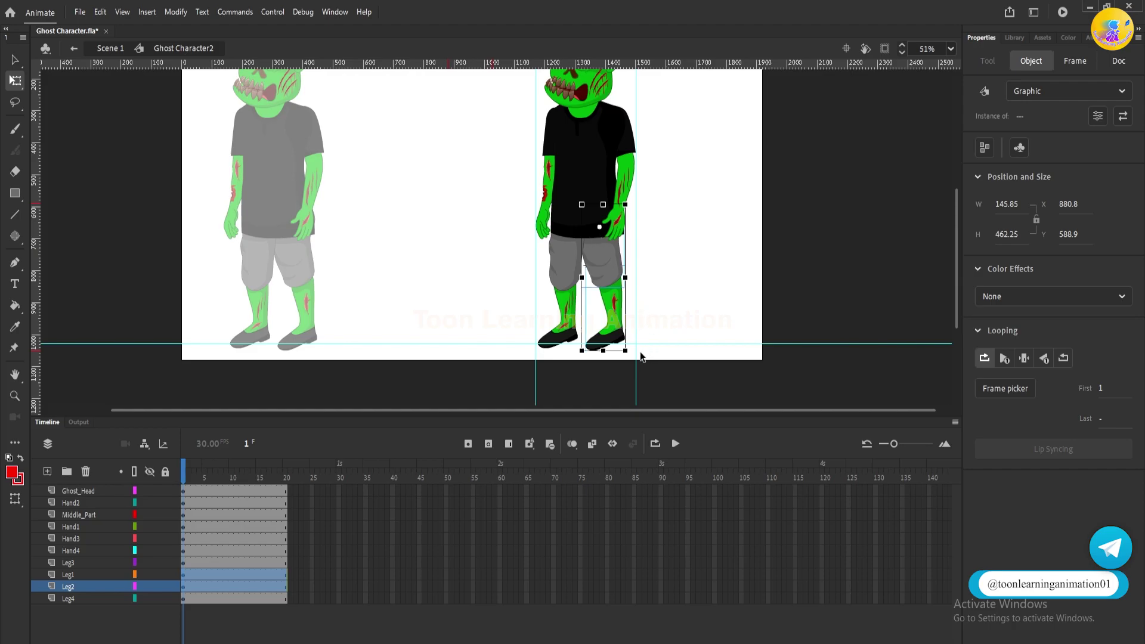
drag(638, 355, 563, 376)
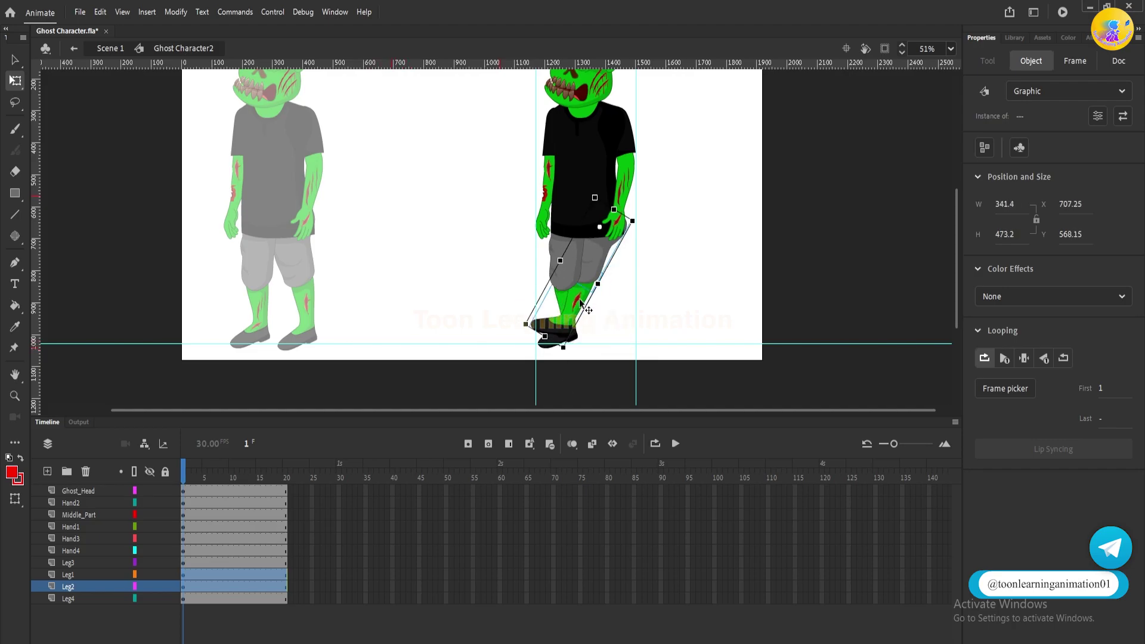
scroll(594, 265, up, 5)
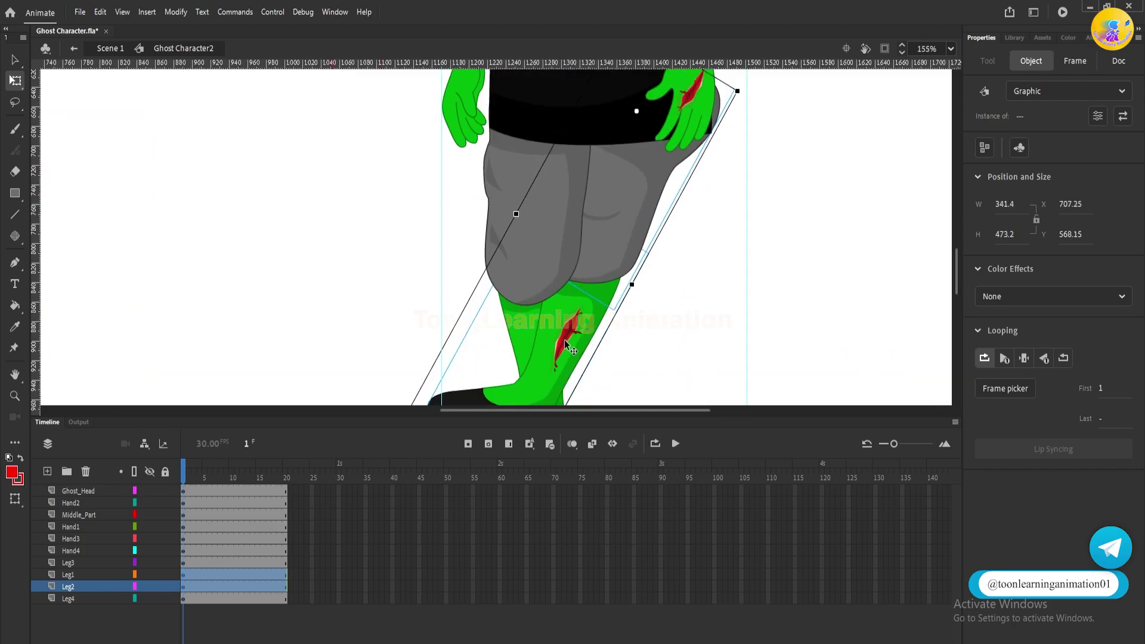
scroll(605, 298, down, 3)
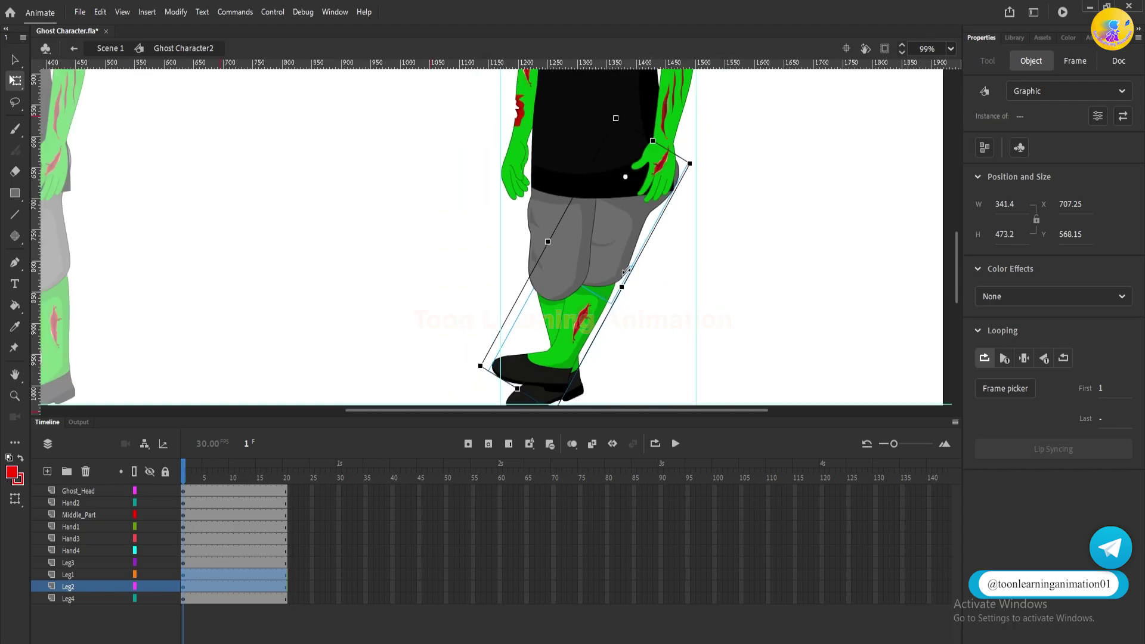
Reorder the layers so that Leg3 sits below Leg2 and directly above Leg4.
click(708, 289)
click(552, 275)
shift+click(548, 313)
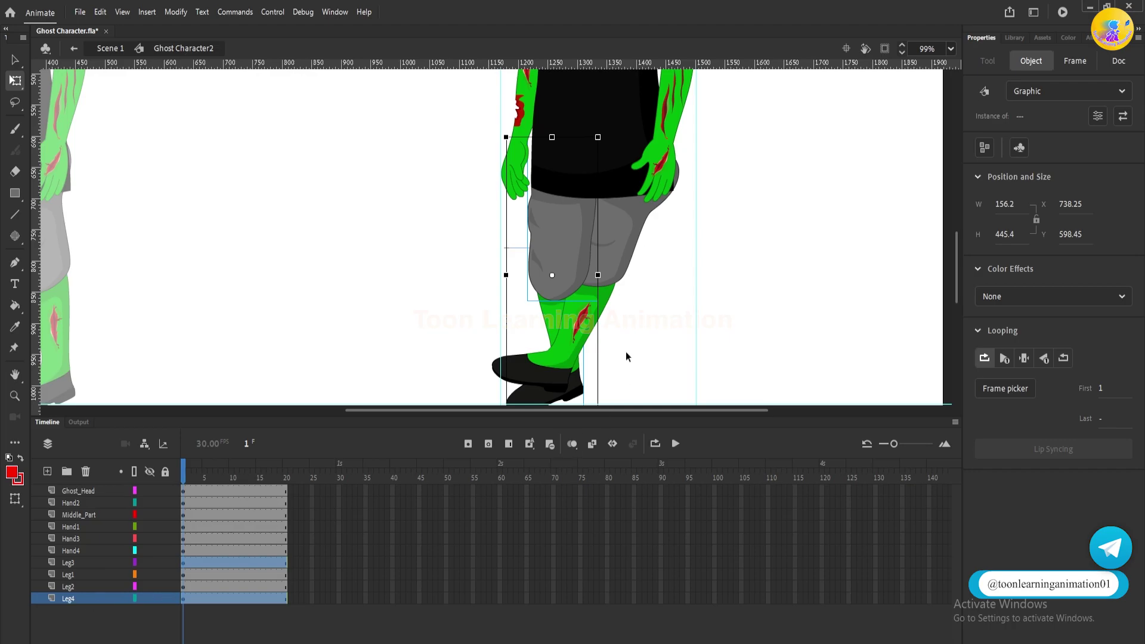
click(460, 238)
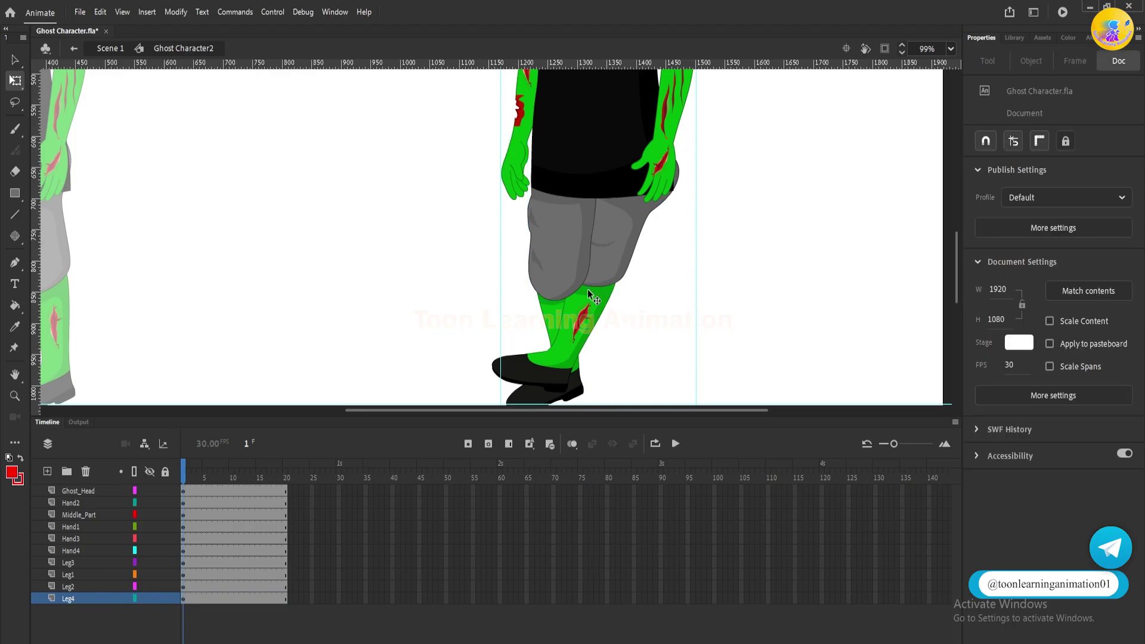
click(564, 256)
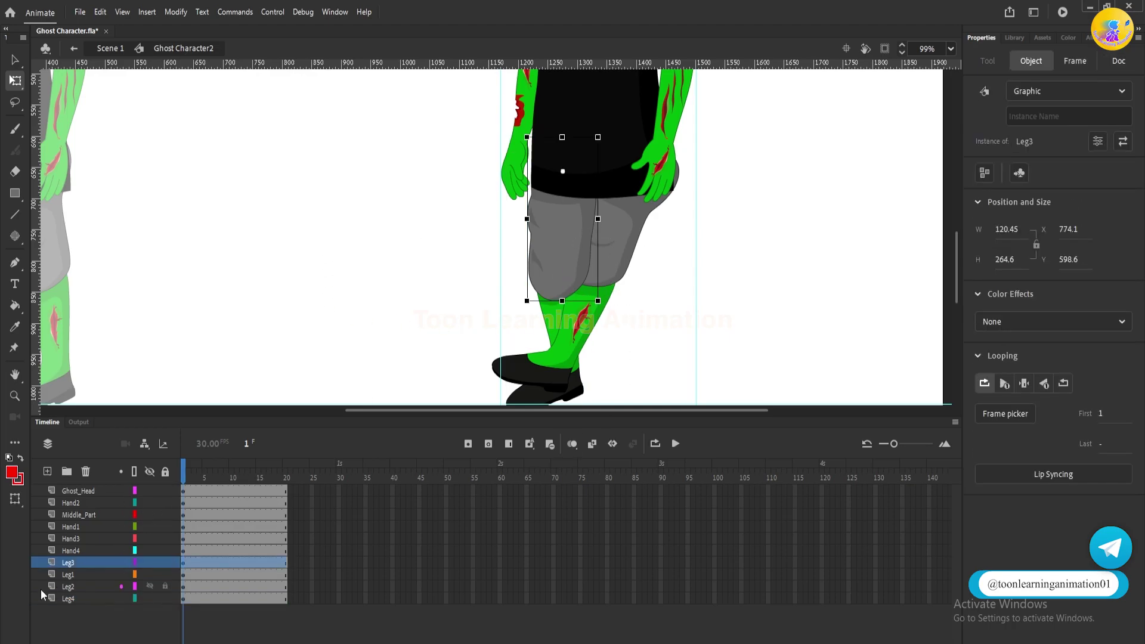
drag(66, 566, 73, 593)
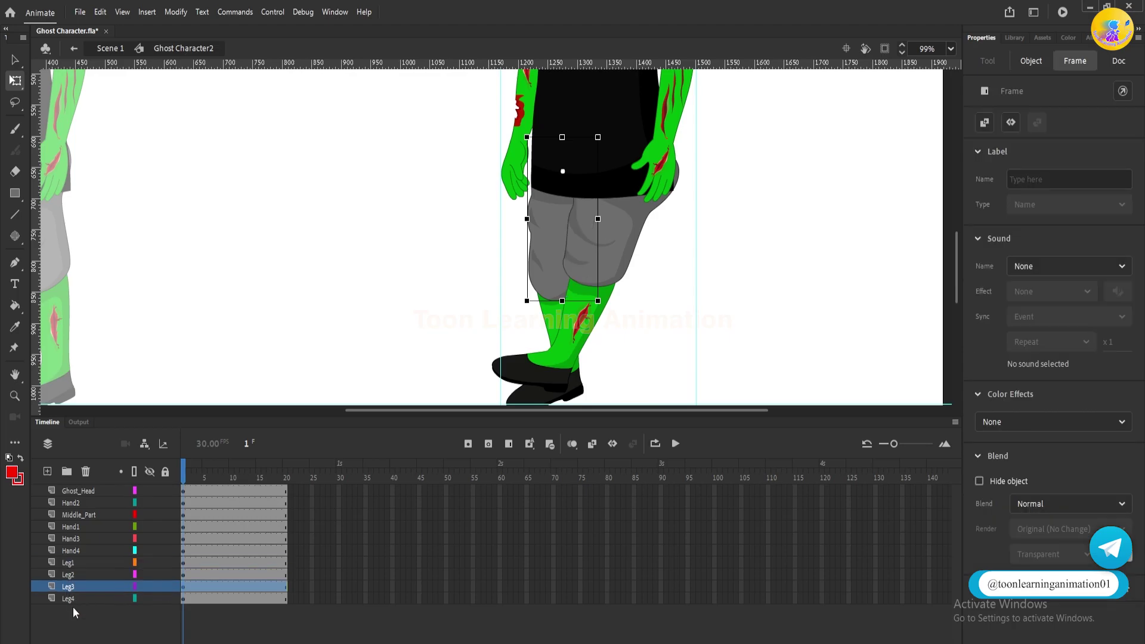
click(273, 236)
mouse_move(194, 482)
mouse_down()
mouse_move(224, 477)
mouse_move(183, 477)
mouse_up()
Move Leg1 and Leg2 together slightly forward and down, to about X 688.4, Y 579.35.
scroll(537, 212, down, 3)
scroll(599, 255, up, 3)
drag(627, 300, 581, 251)
click(605, 205)
shift+click(582, 254)
click(639, 256)
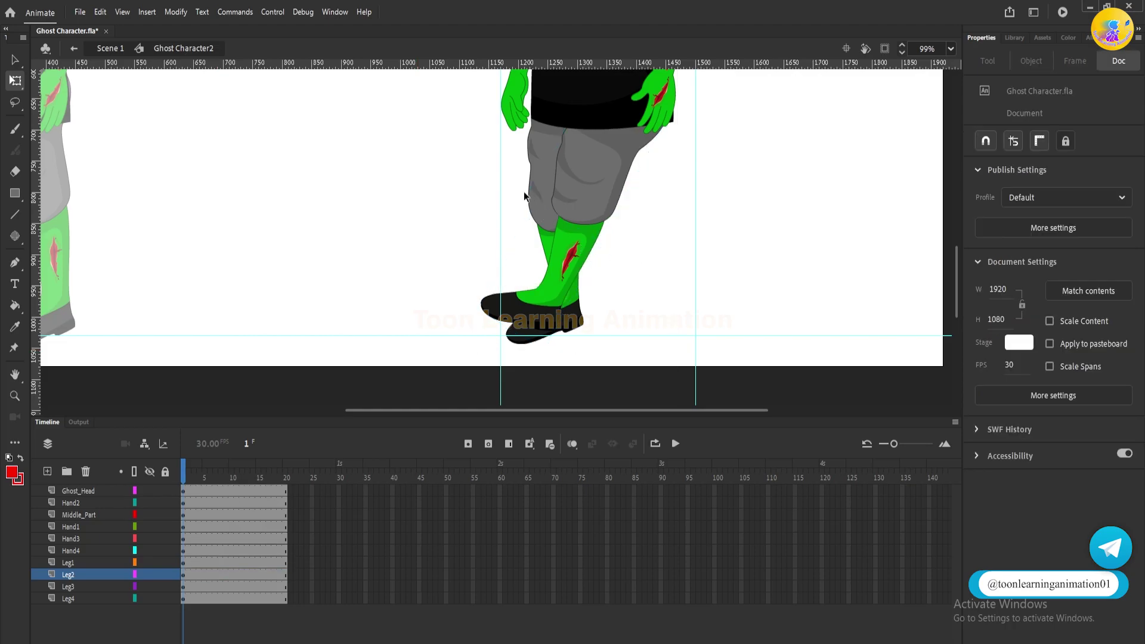
Set the pivot of Leg3 and Leg4 at the hip and rotate the leg backward into a stride pose.
click(547, 230)
drag(552, 207, 542, 105)
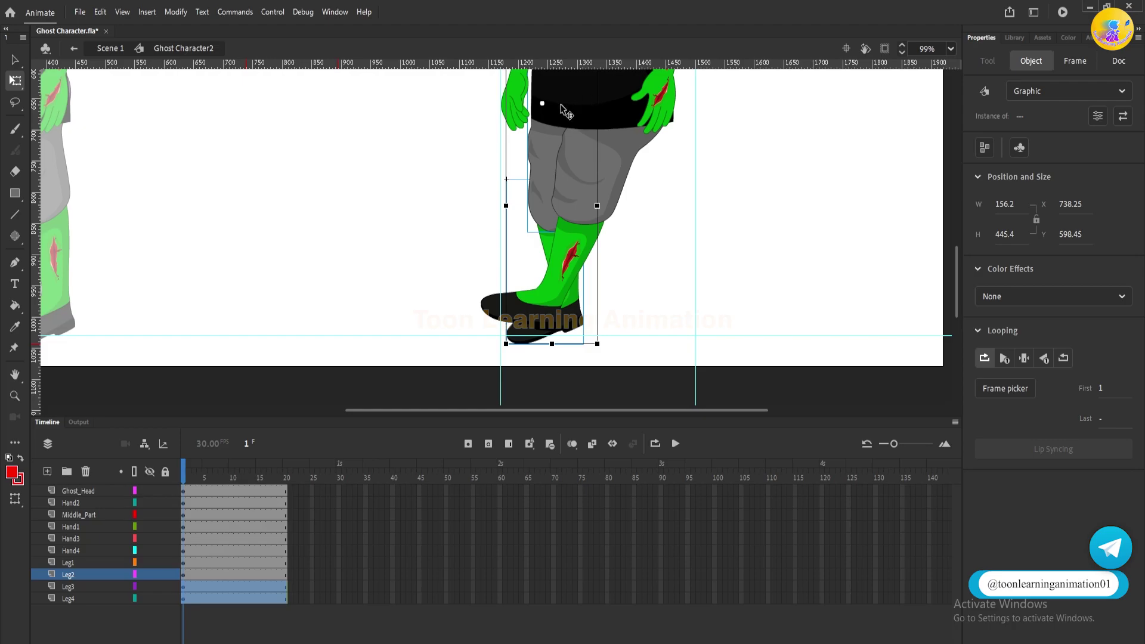
drag(607, 343, 813, 351)
drag(660, 263, 676, 275)
scroll(745, 251, down, 3)
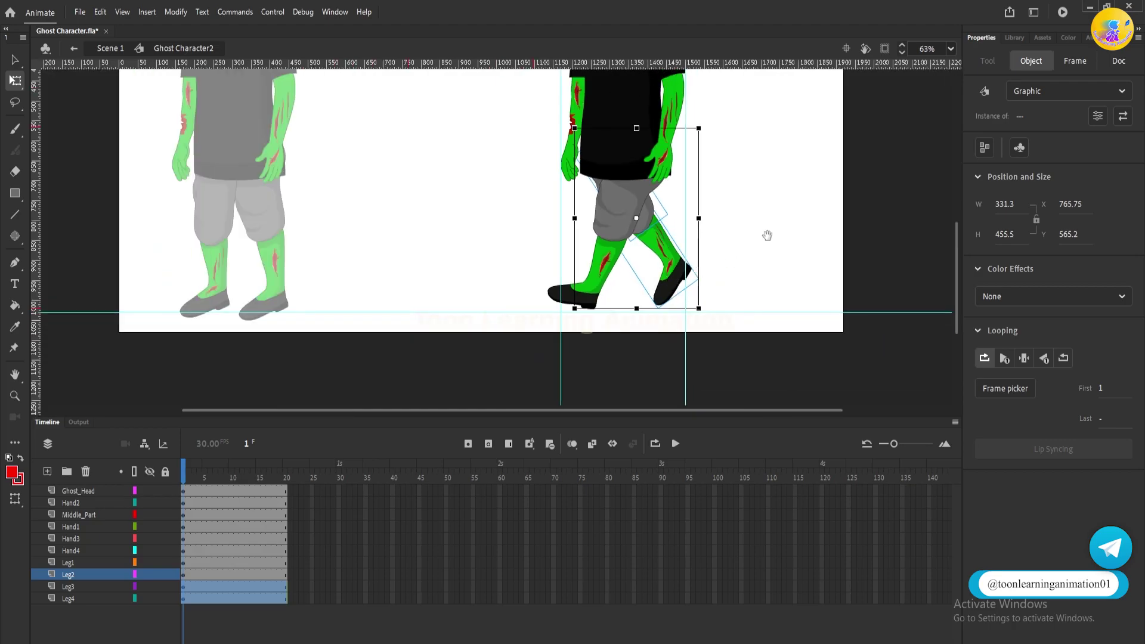
Select Hand1 and Hand2, set their pivot at the shoulder and rotate the arm backward.
scroll(647, 204, up, 3)
click(635, 147)
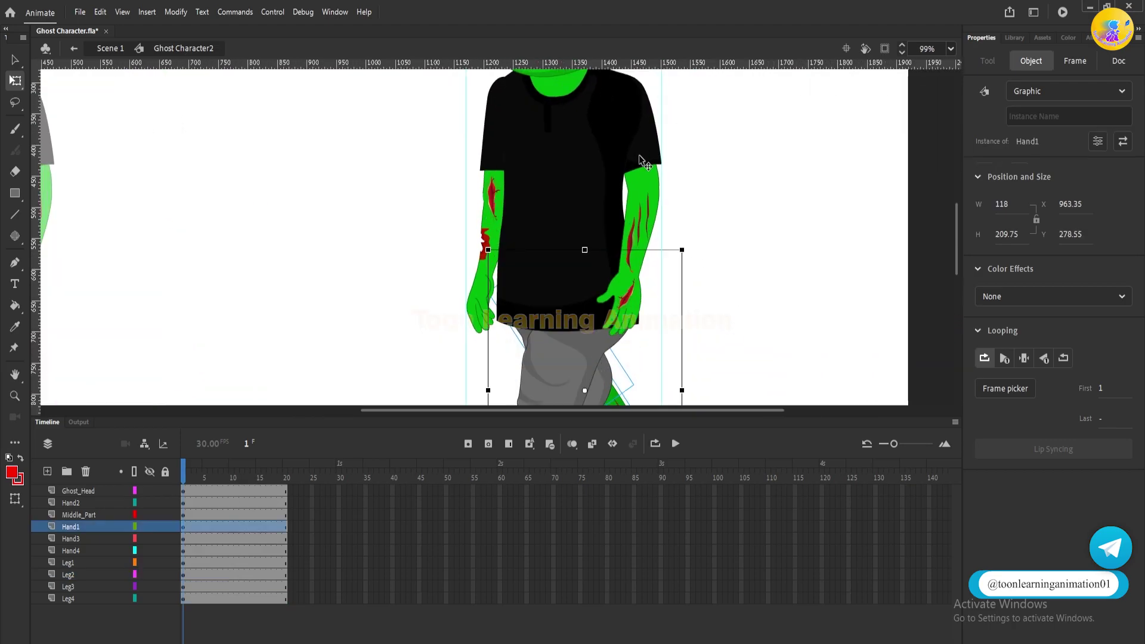
shift+click(631, 250)
drag(711, 208, 721, 208)
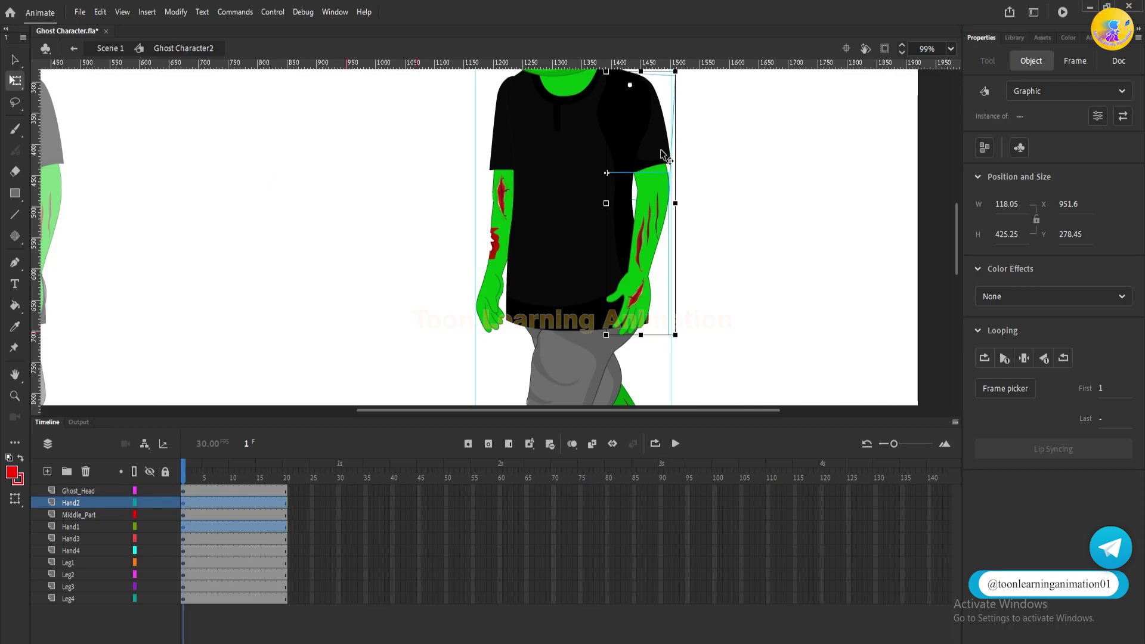
scroll(667, 220, down, 3)
drag(677, 272, 721, 250)
Select Hand3 and Hand4, set their pivot at the shoulder and rotate the arm forward, opposite the other arm.
drag(472, 141, 558, 215)
scroll(558, 215, up, 4)
scroll(557, 263, down, 3)
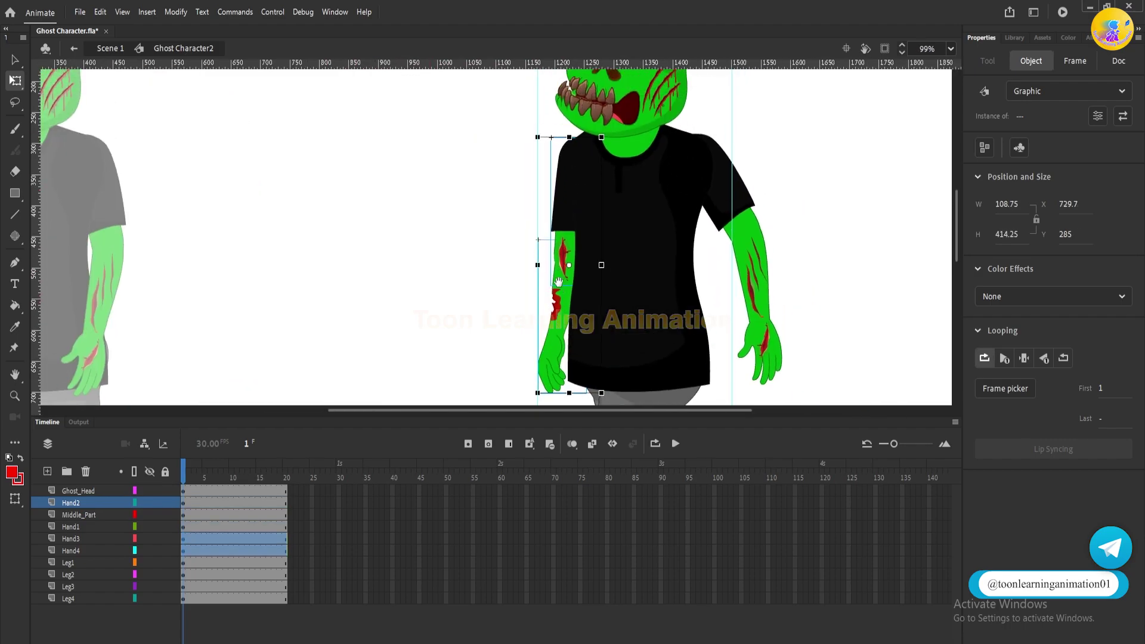
drag(573, 274, 575, 159)
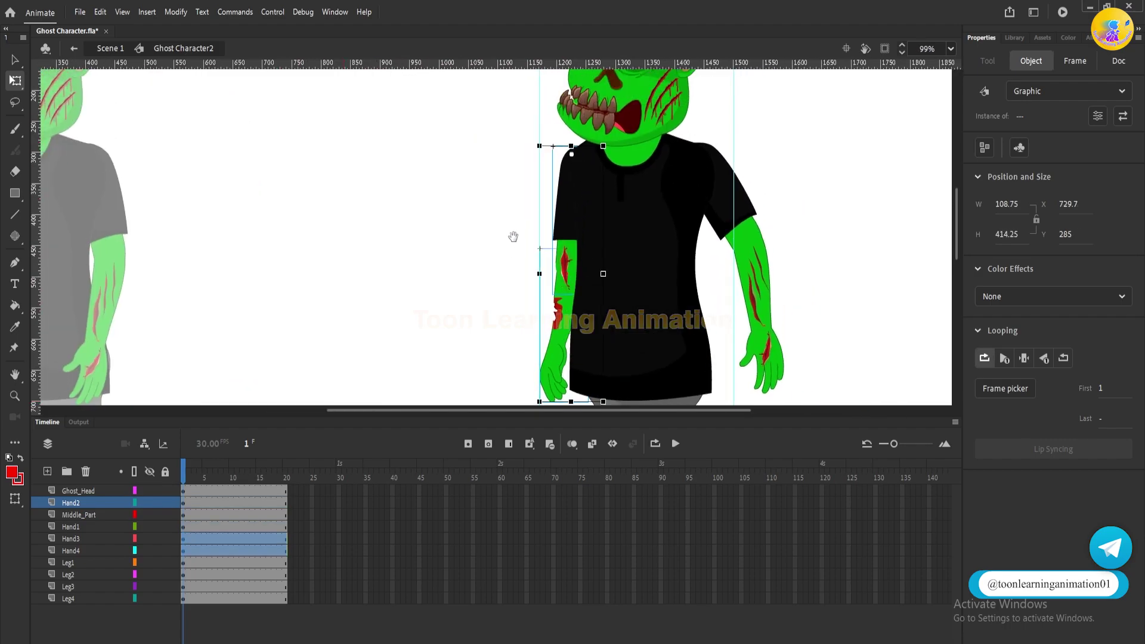
scroll(526, 345, down, 2)
drag(548, 365, 474, 338)
drag(431, 263, 434, 289)
scroll(555, 221, down, 1)
drag(554, 245, 550, 148)
scroll(530, 212, down, 2)
drag(778, 226, 775, 274)
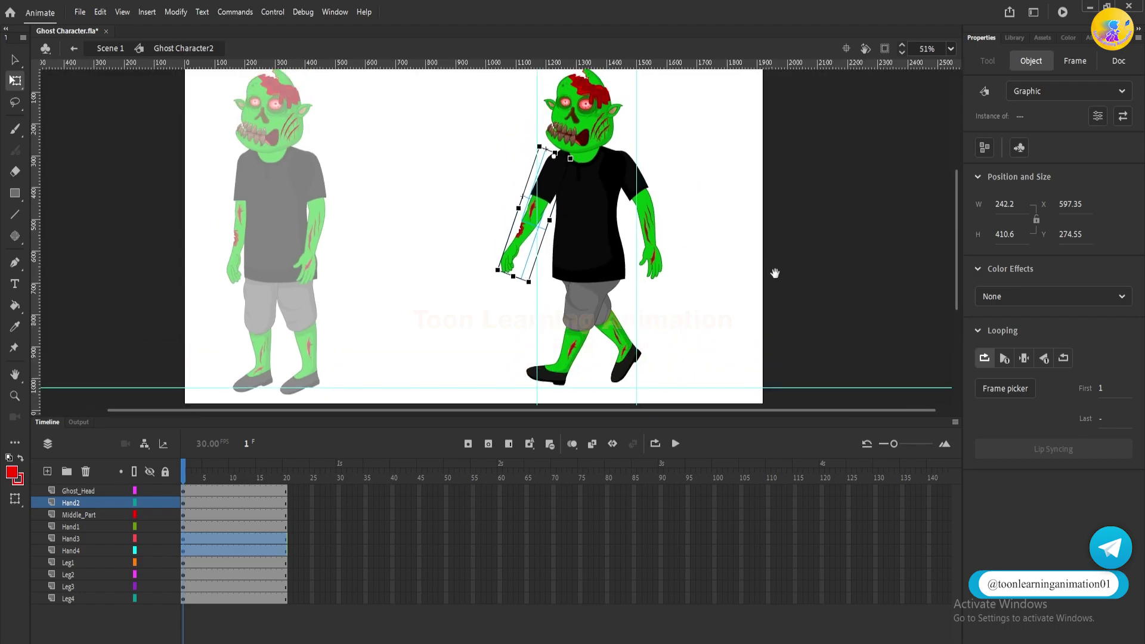
click(755, 285)
Insert keyframes on all layers at frame 20 and at frame 10.
drag(190, 480, 294, 480)
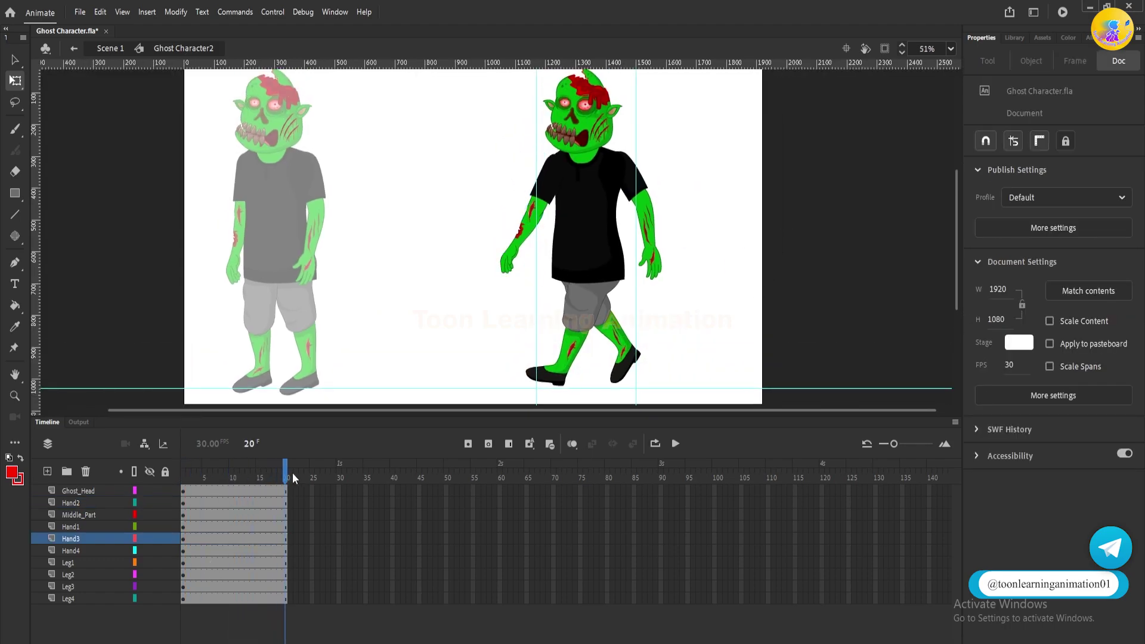
click(286, 474)
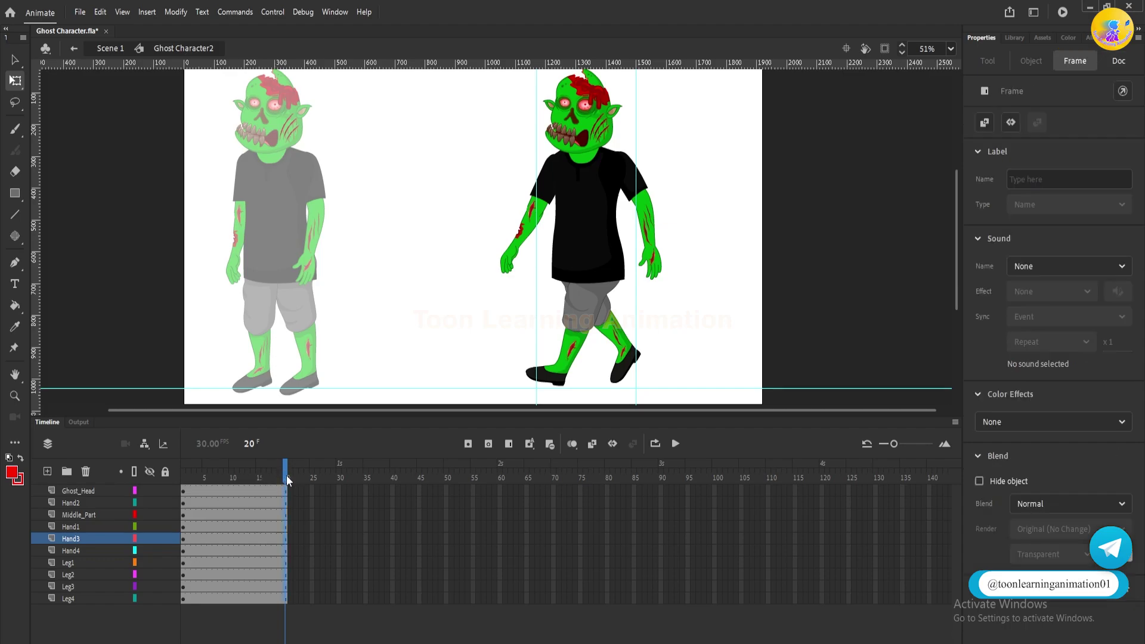
key(F6)
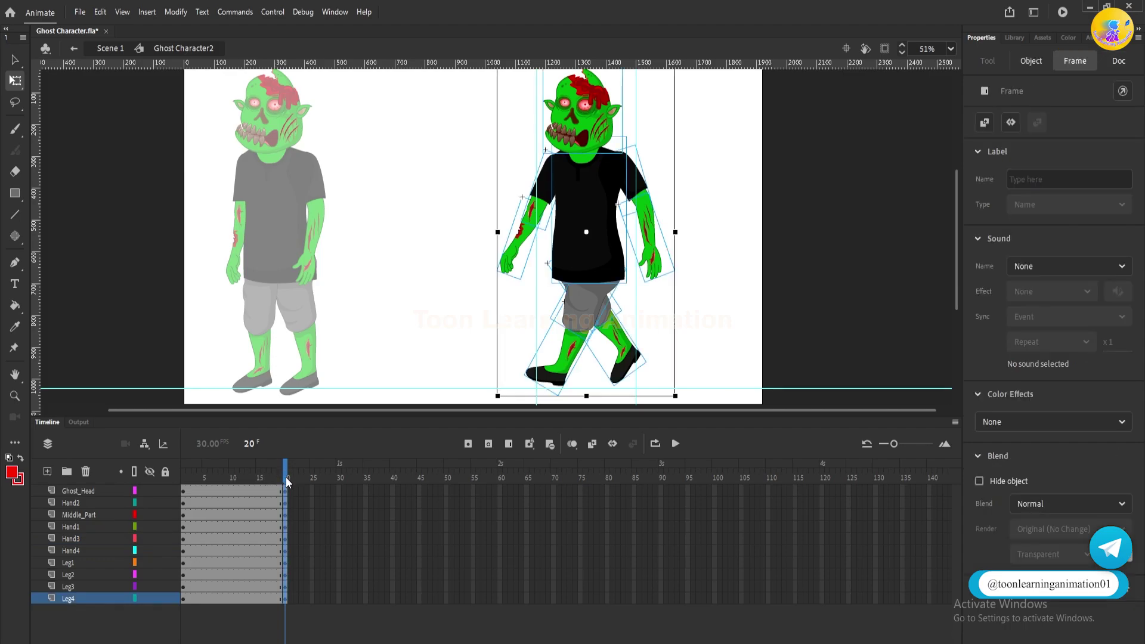
click(709, 315)
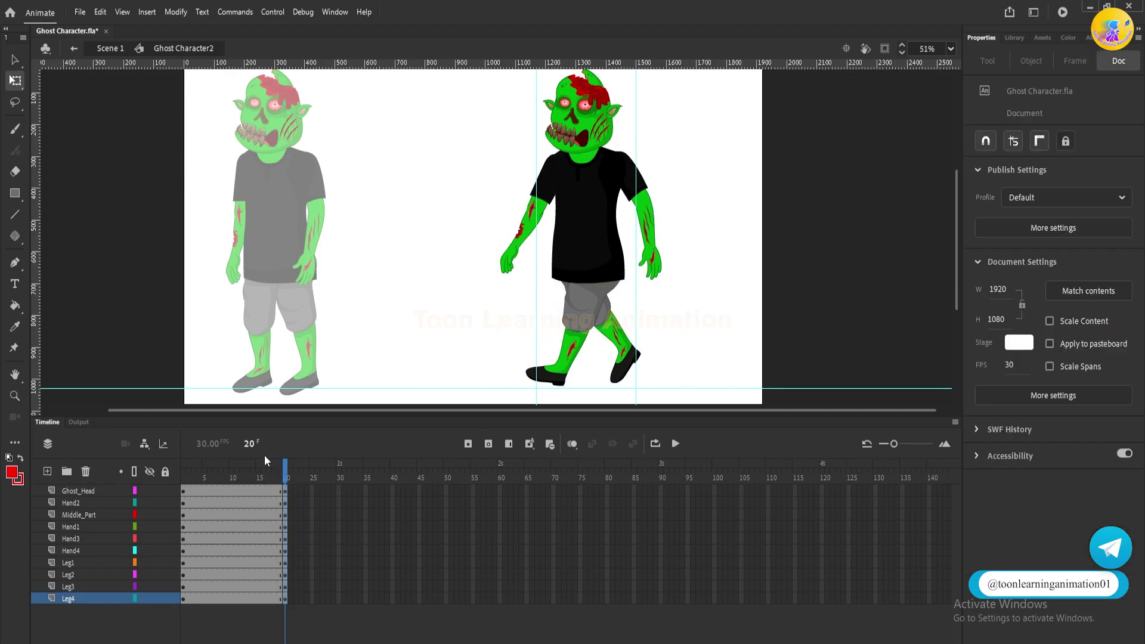
click(233, 477)
click(232, 482)
key(F6)
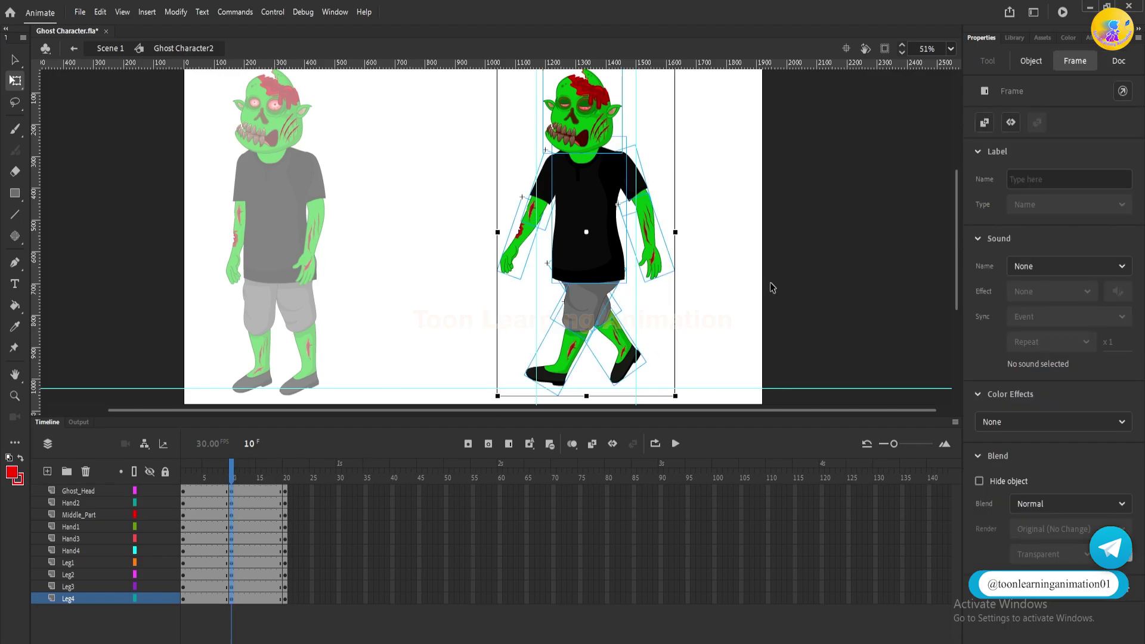
click(733, 347)
At frame 10, select Leg1 and Leg2 and rotate them backward about the hip.
scroll(733, 347, up, 3)
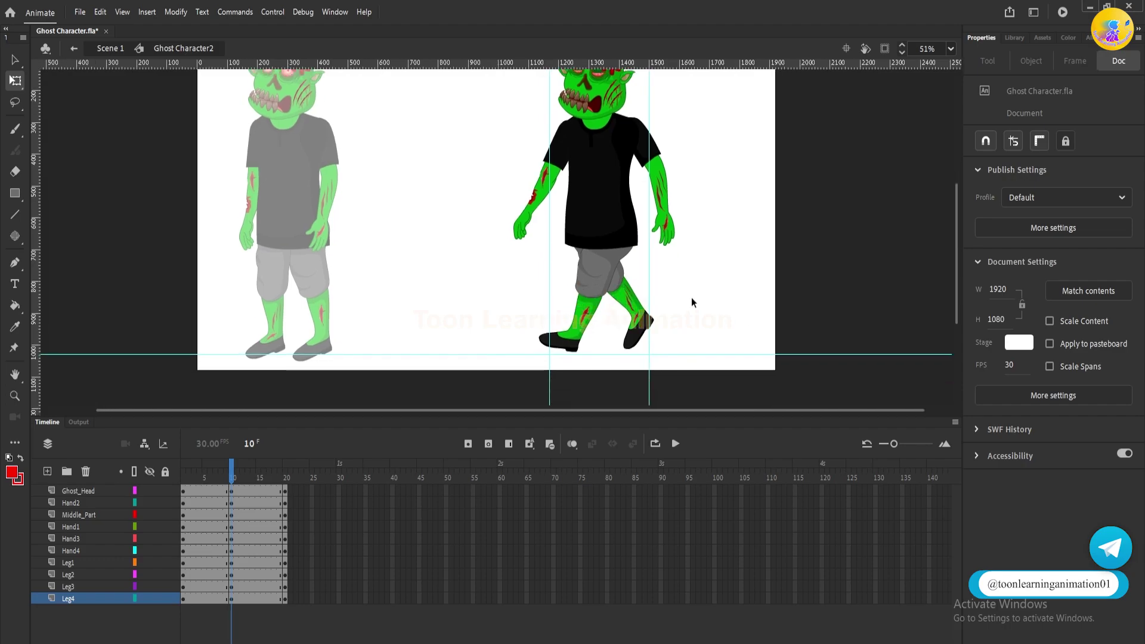
click(564, 334)
shift+click(592, 276)
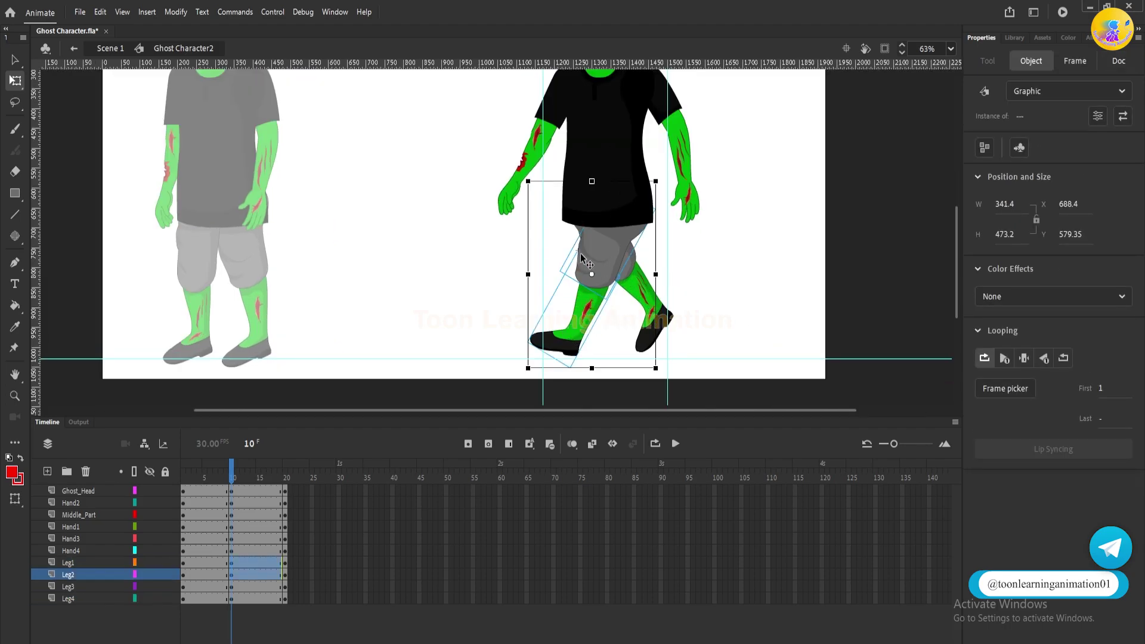
drag(662, 375, 685, 344)
click(599, 302)
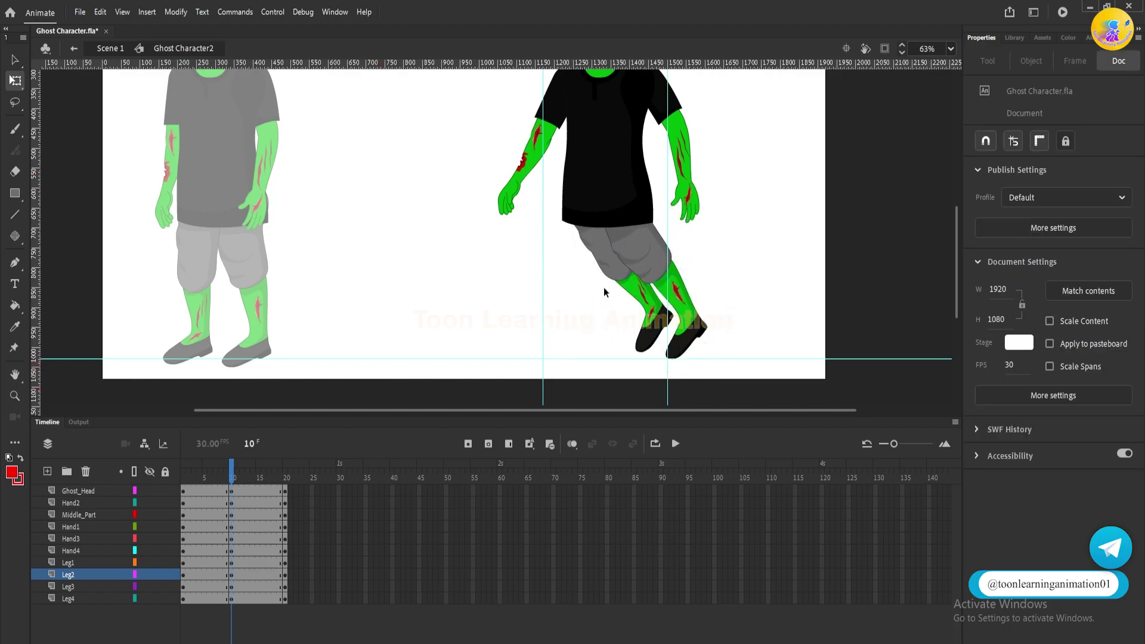
At frame 10, set the pivot of Leg3 and Leg4 at the hip and rotate that leg forward.
drag(622, 274, 587, 214)
drag(685, 359, 595, 310)
scroll(555, 364, up, 3)
drag(560, 266, 561, 283)
scroll(563, 296, down, 2)
Reduce the backward swing of Leg1 and Leg2 at frame 10 and move the leg up onto the ground guide.
drag(865, 207, 754, 302)
drag(795, 149, 701, 206)
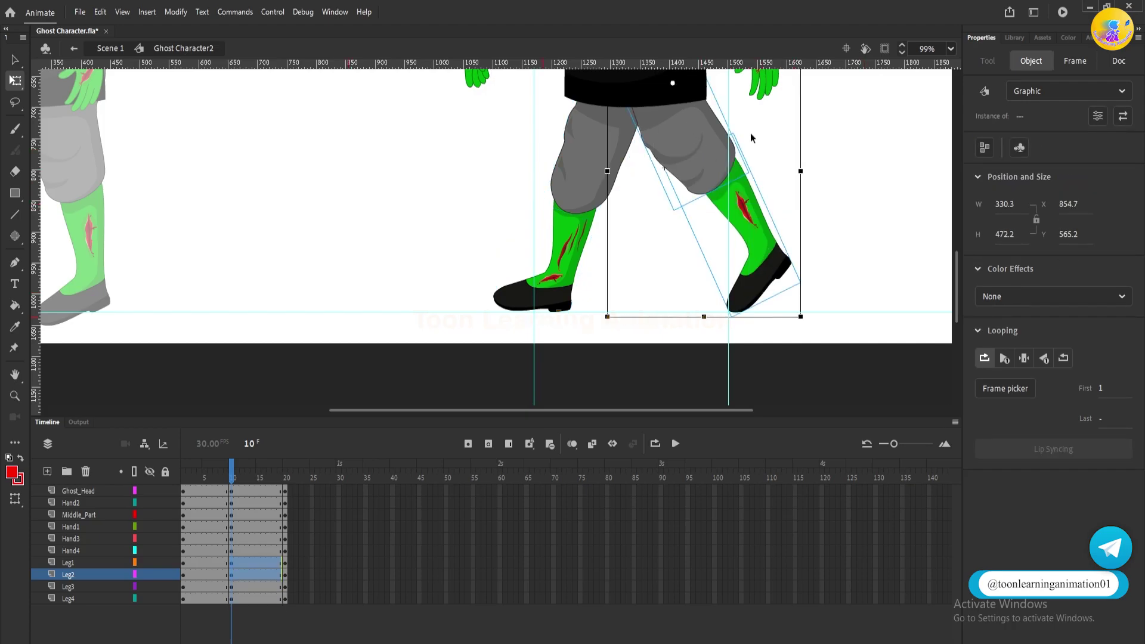
drag(806, 330, 765, 341)
drag(739, 292, 736, 280)
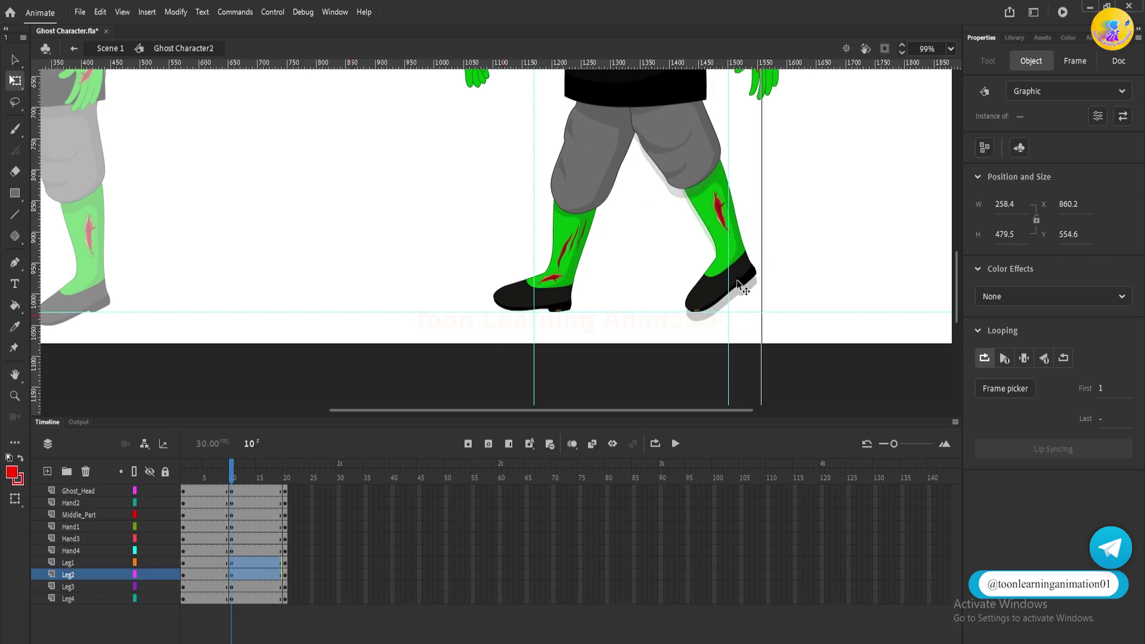
click(796, 269)
scroll(663, 302, down, 3)
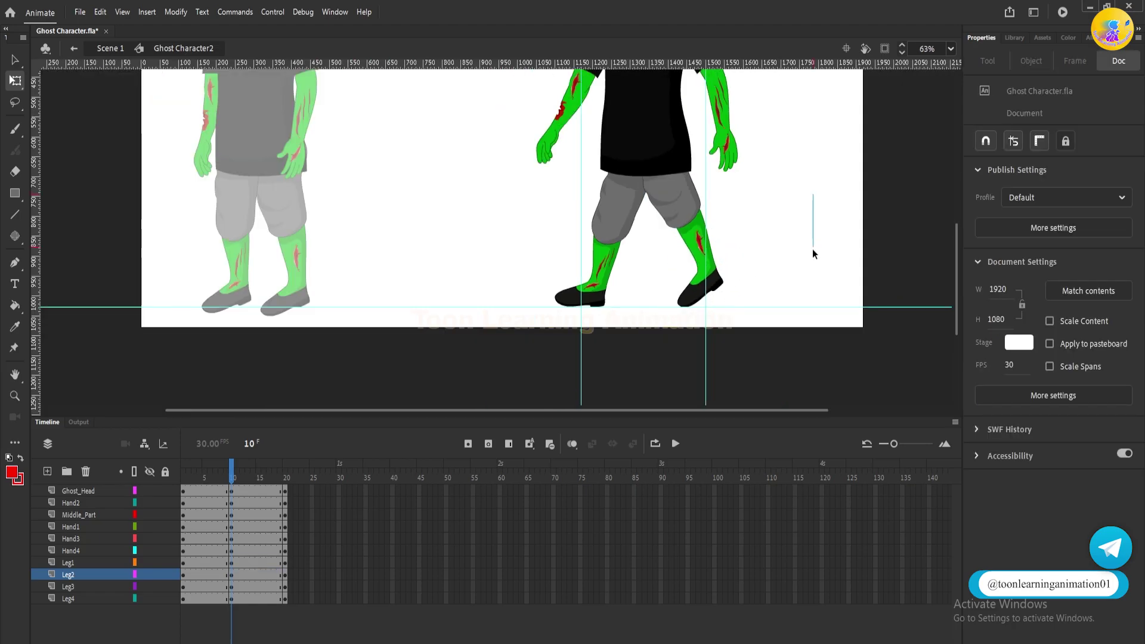
At frame 10, select Hand1 and Hand2, set their pivot at the shoulder and rotate the arm forward across the body.
drag(801, 189, 790, 234)
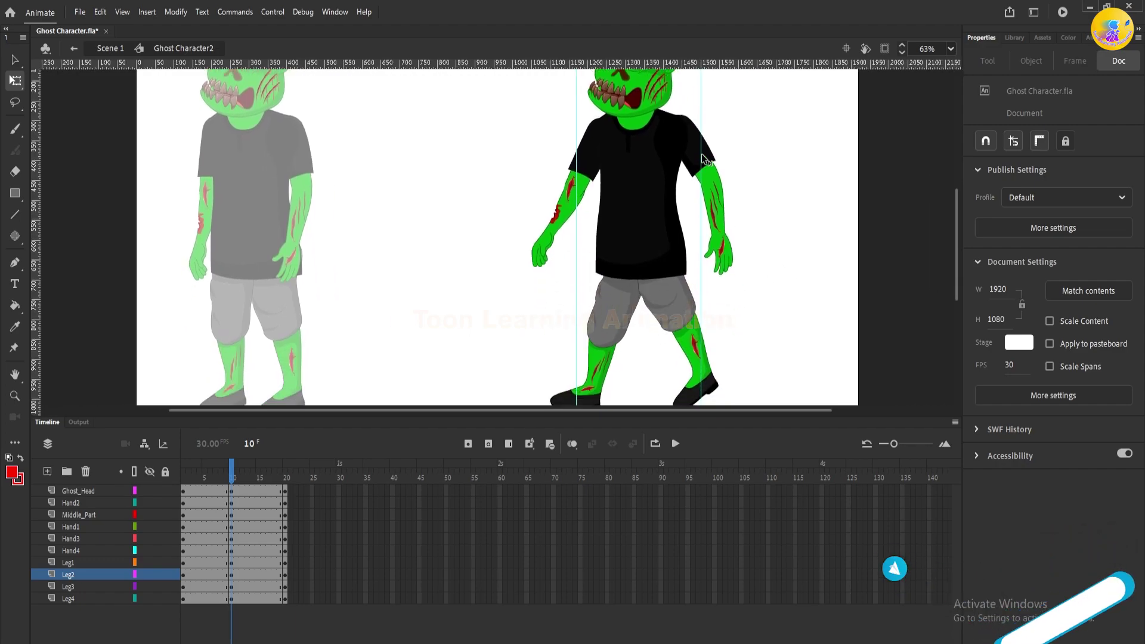
click(689, 137)
shift+click(719, 236)
click(733, 157)
click(703, 149)
shift+click(717, 194)
drag(706, 192, 681, 120)
drag(749, 267, 545, 276)
scroll(697, 130, up, 5)
click(645, 155)
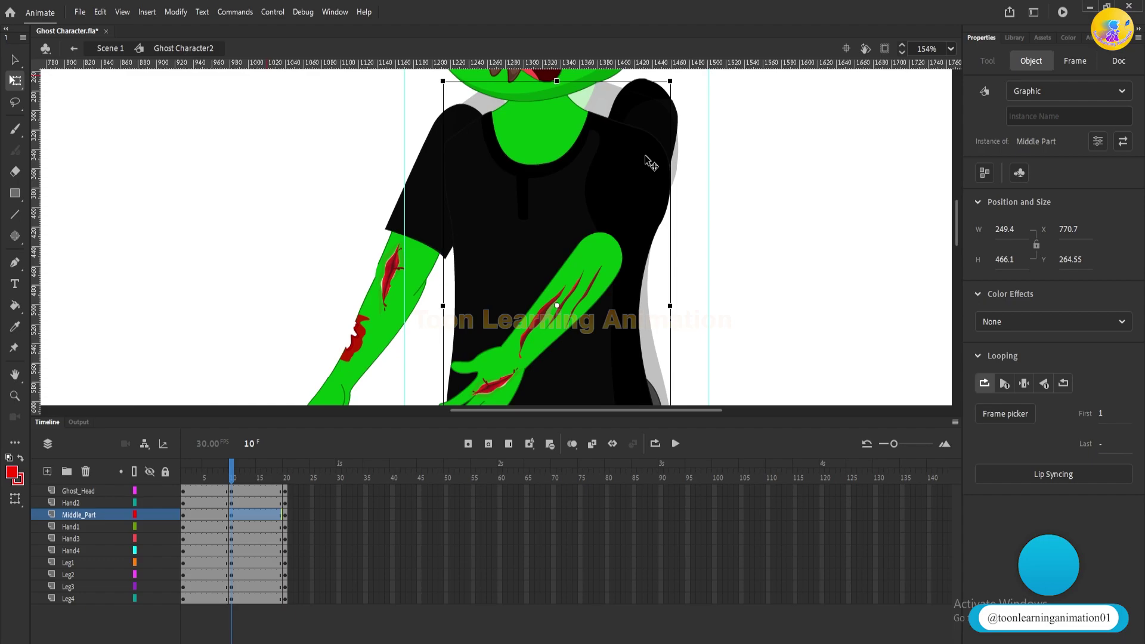
click(740, 150)
click(609, 252)
drag(660, 91, 735, 104)
key(ctrl+z)
click(563, 187)
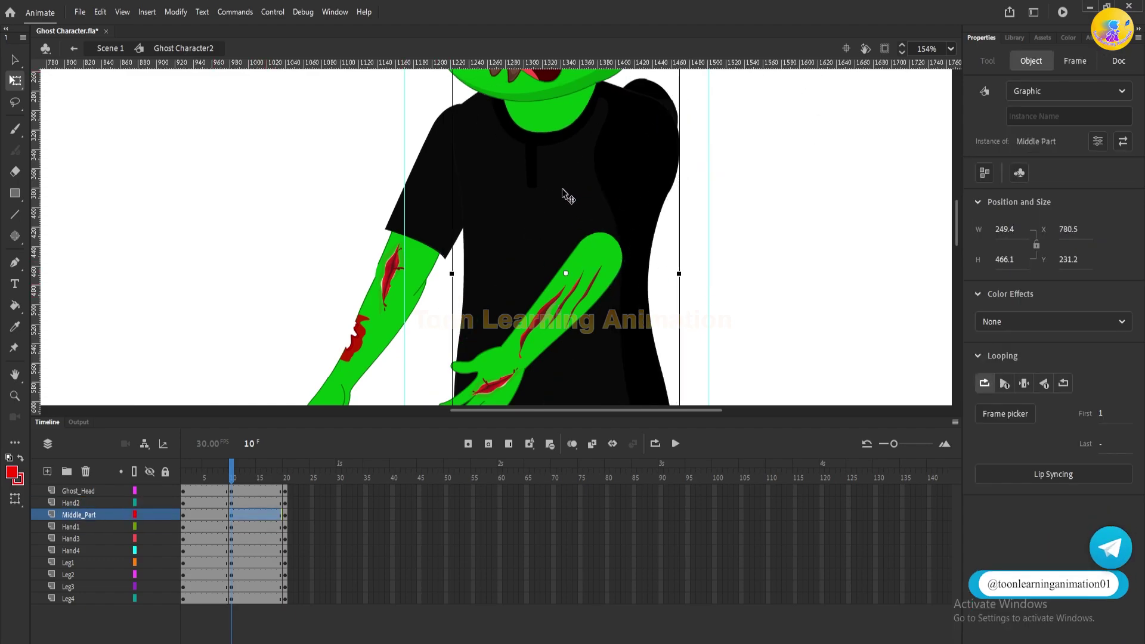
click(685, 159)
mouse_move(553, 206)
mouse_down()
mouse_move(688, 197)
mouse_move(573, 214)
mouse_up()
key(ctrl+z)
Move the Hand1 layer above Middle_Part so the upper arm sits in front of the shirt.
click(652, 94)
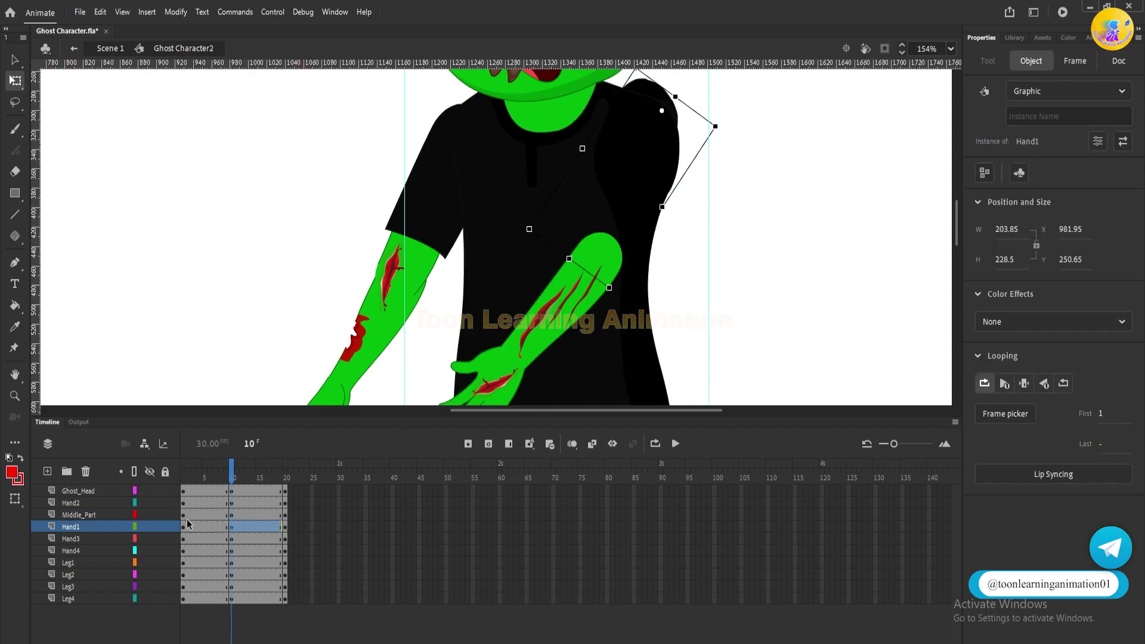
drag(80, 530, 77, 514)
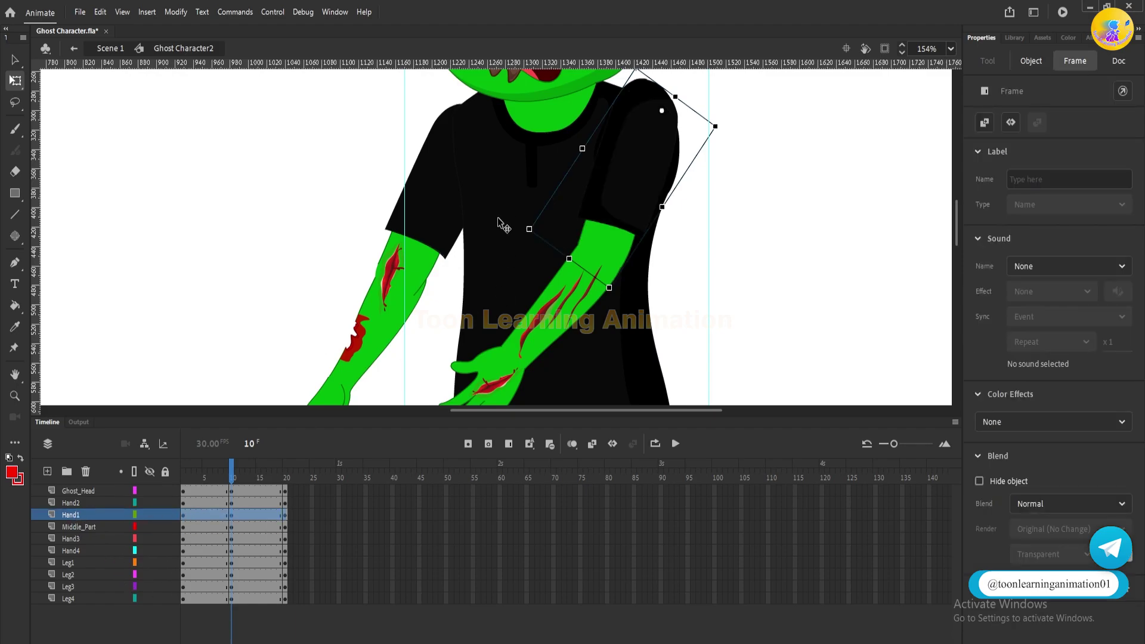
click(821, 245)
Reposition Hand1 and Hand2 slightly at the shoulder and fine-tune the arm's rotation at frame 10.
scroll(603, 197, left, 1)
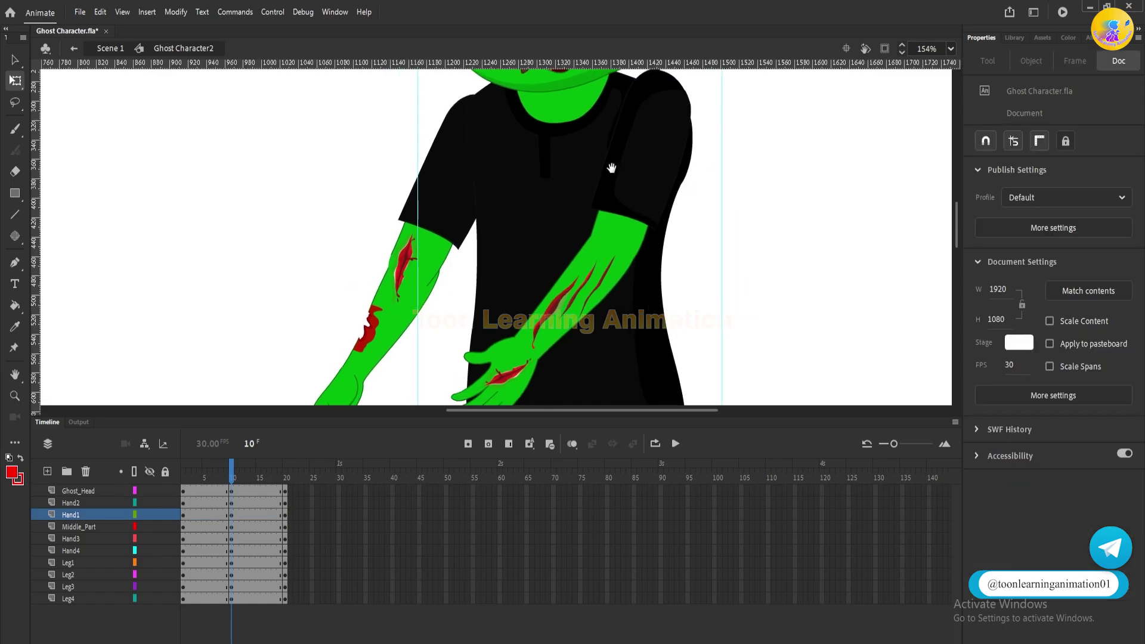
click(644, 195)
shift+click(572, 294)
drag(676, 115, 671, 142)
scroll(705, 155, down, 3)
drag(707, 215, 725, 200)
Select Hand3 and Hand4, set their pivot at the shoulder and rotate that arm backward at frame 10.
drag(525, 142, 581, 203)
scroll(567, 217, up, 2)
scroll(567, 217, up, 1)
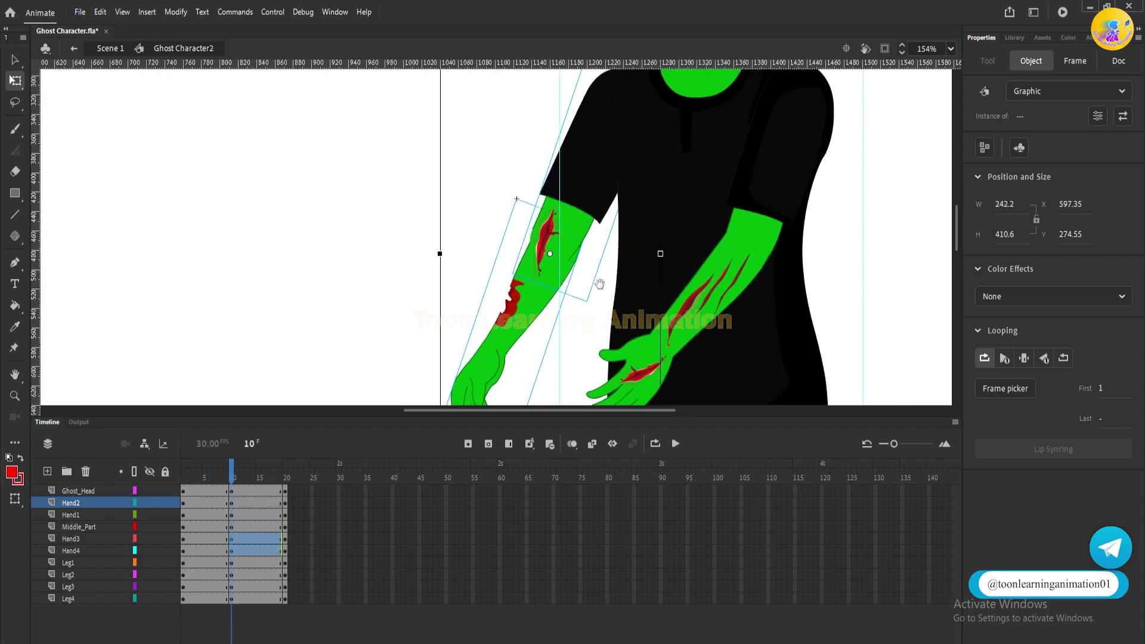
scroll(608, 113, down, 2)
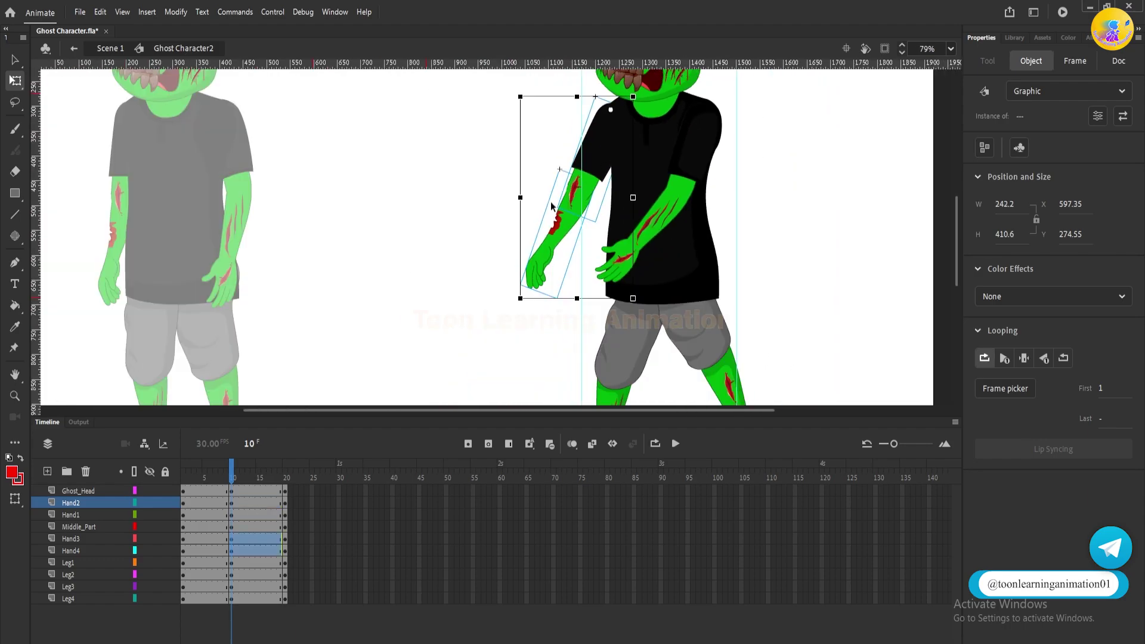
drag(517, 278, 568, 301)
Create classic tweens on all layers between the keyframes at frames 1, 10 and 20.
scroll(550, 236, down, 2)
drag(572, 400, 560, 382)
drag(246, 490, 196, 583)
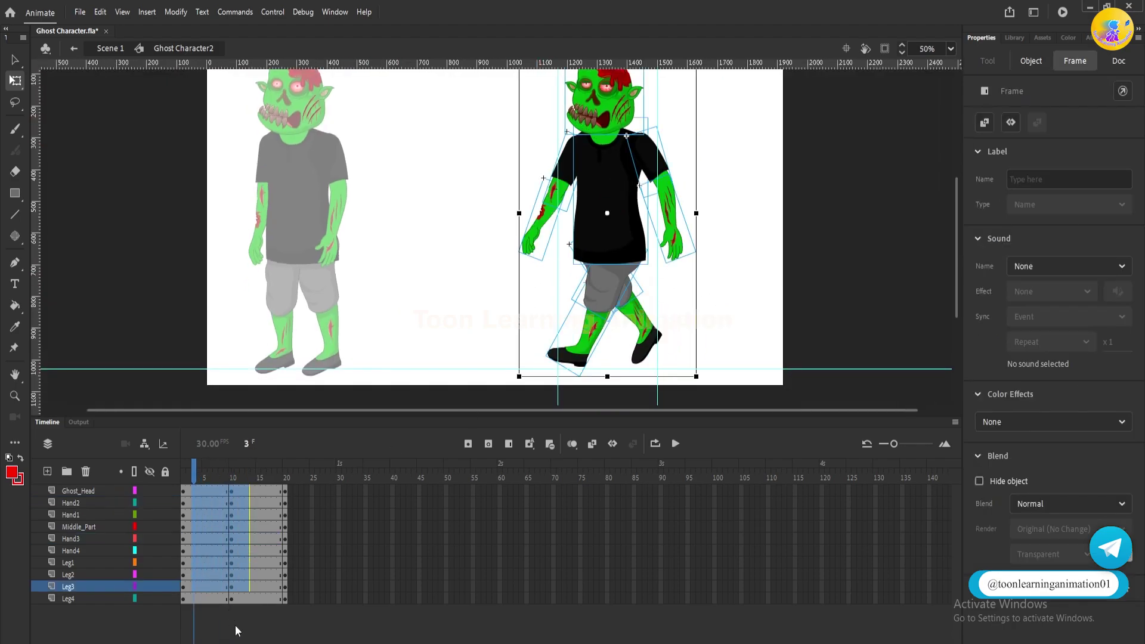
click(235, 628)
drag(252, 492, 202, 603)
right_click(237, 547)
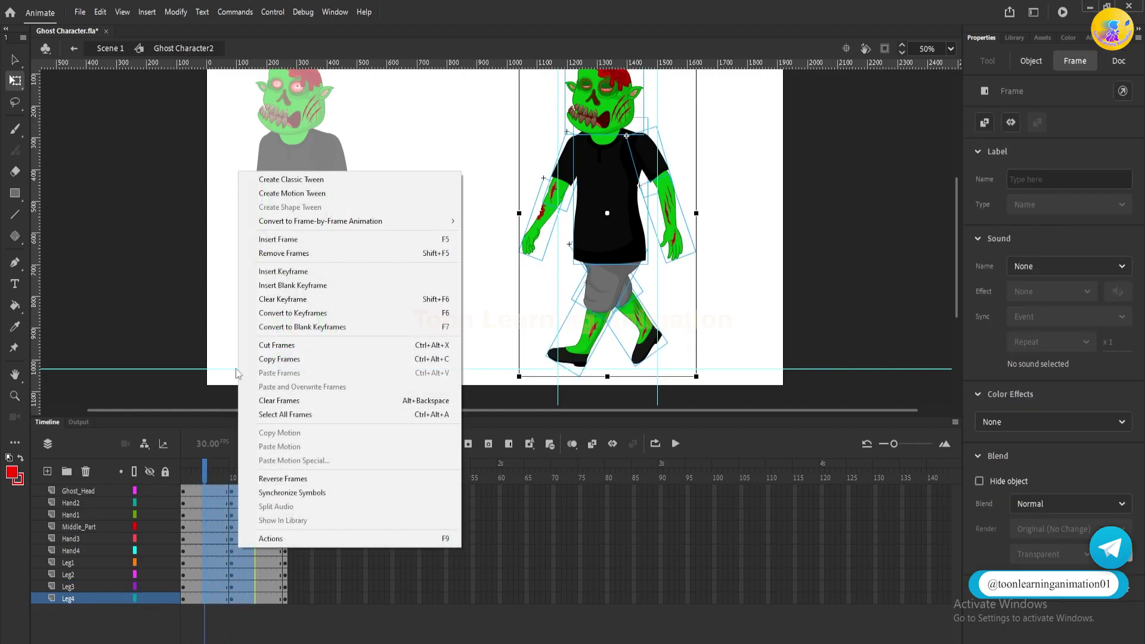
click(297, 185)
Play the tweened walk cycle from frame 1 to check the motion.
drag(209, 466, 184, 467)
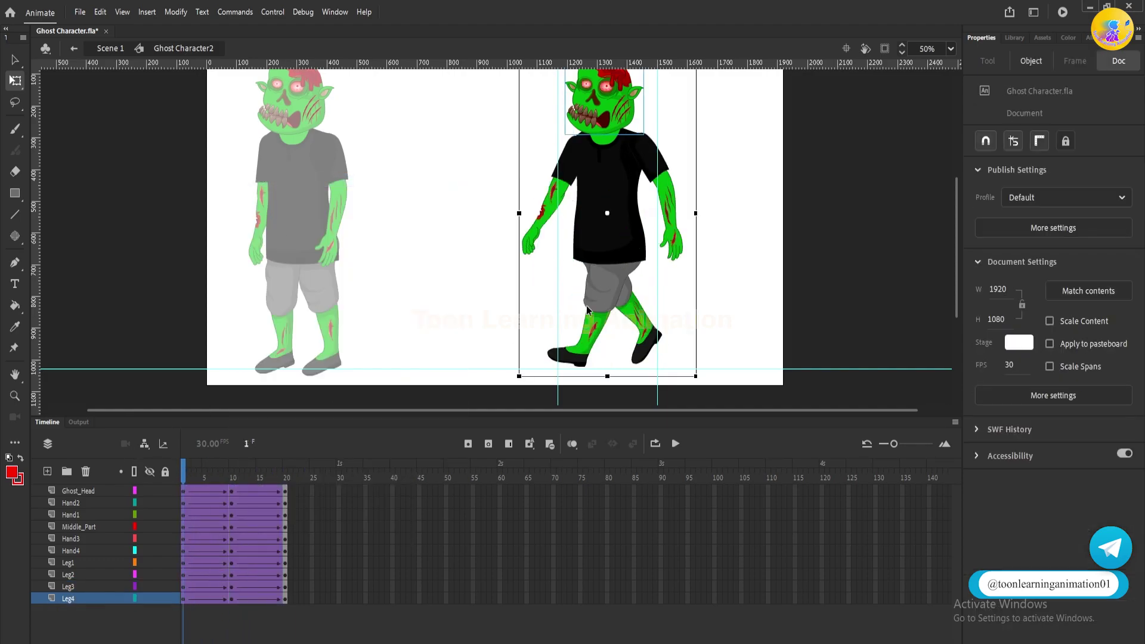
key(Return)
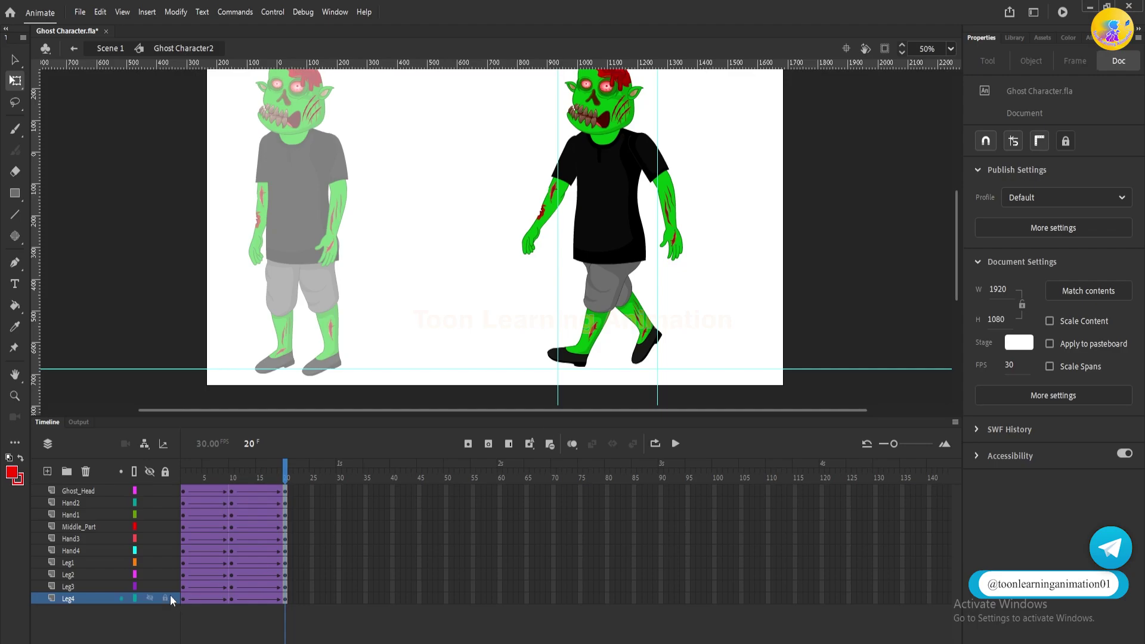
key(Return)
Insert keyframes on all layers at frame 5.
drag(230, 473, 201, 482)
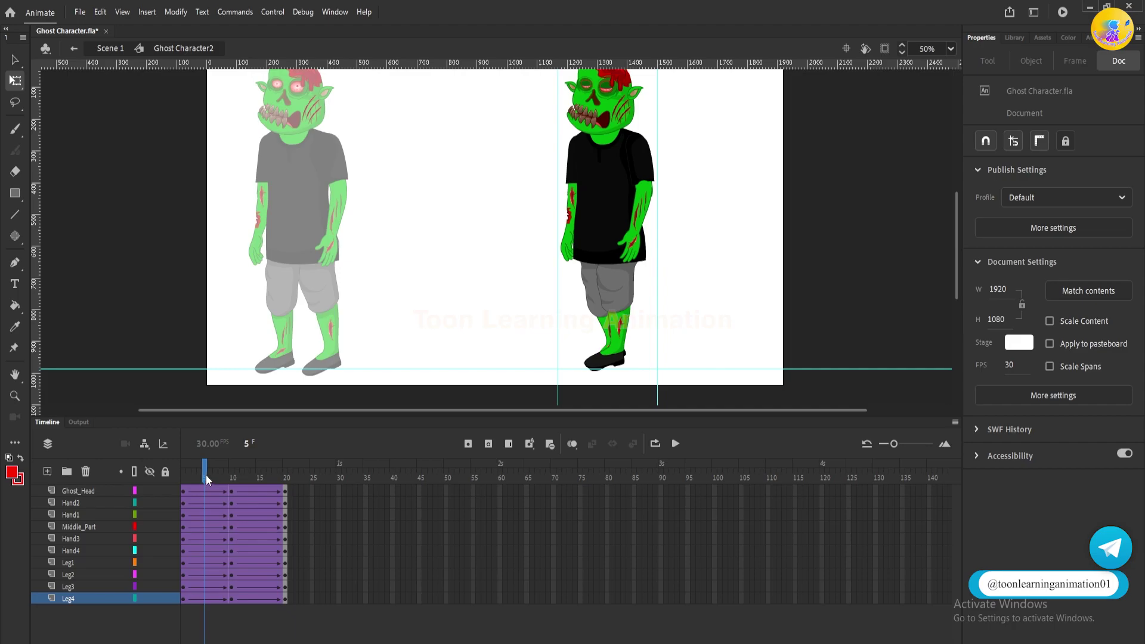
key(F6)
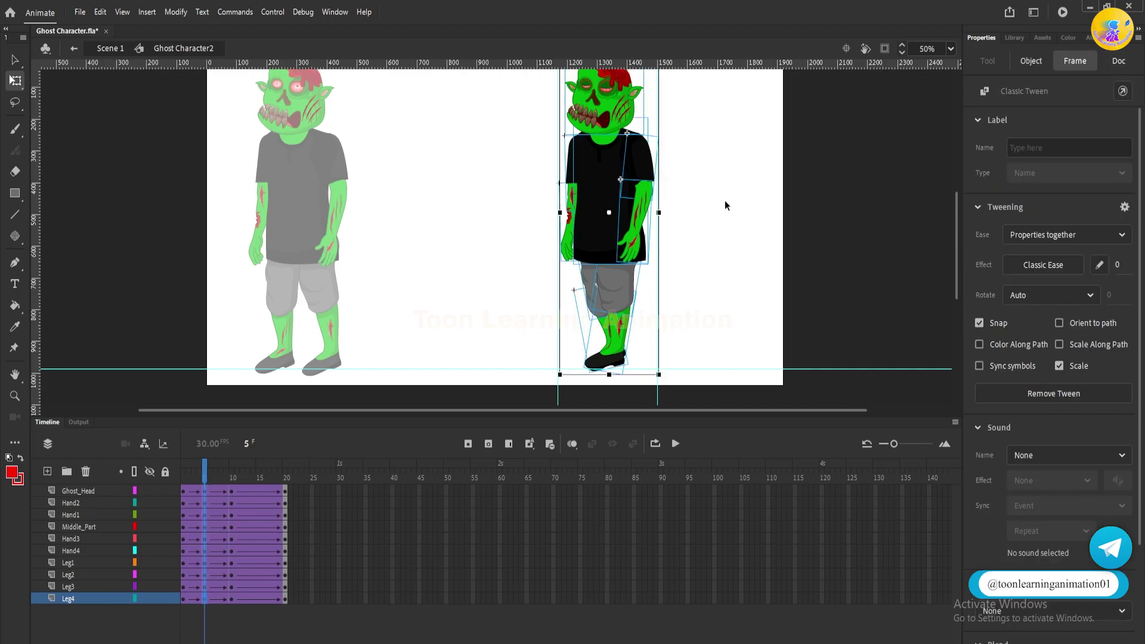
click(756, 282)
At frame 5, rotate the lower leg Leg4 backward about the knee so its foot lifts off the ground.
scroll(620, 357, up, 3)
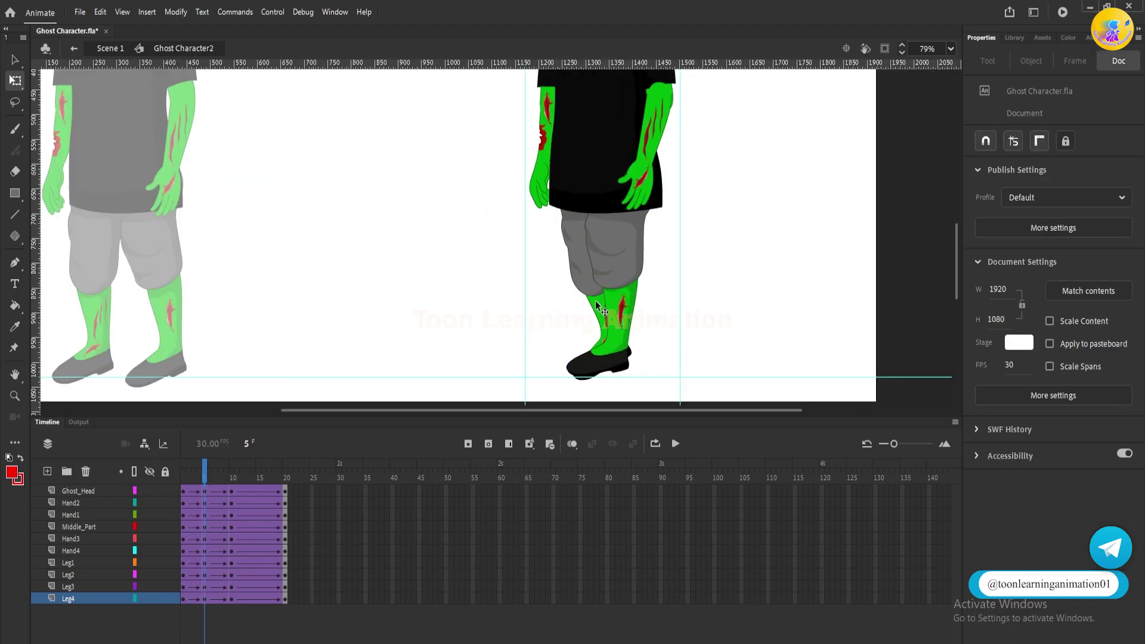
click(587, 310)
scroll(603, 317, up, 1)
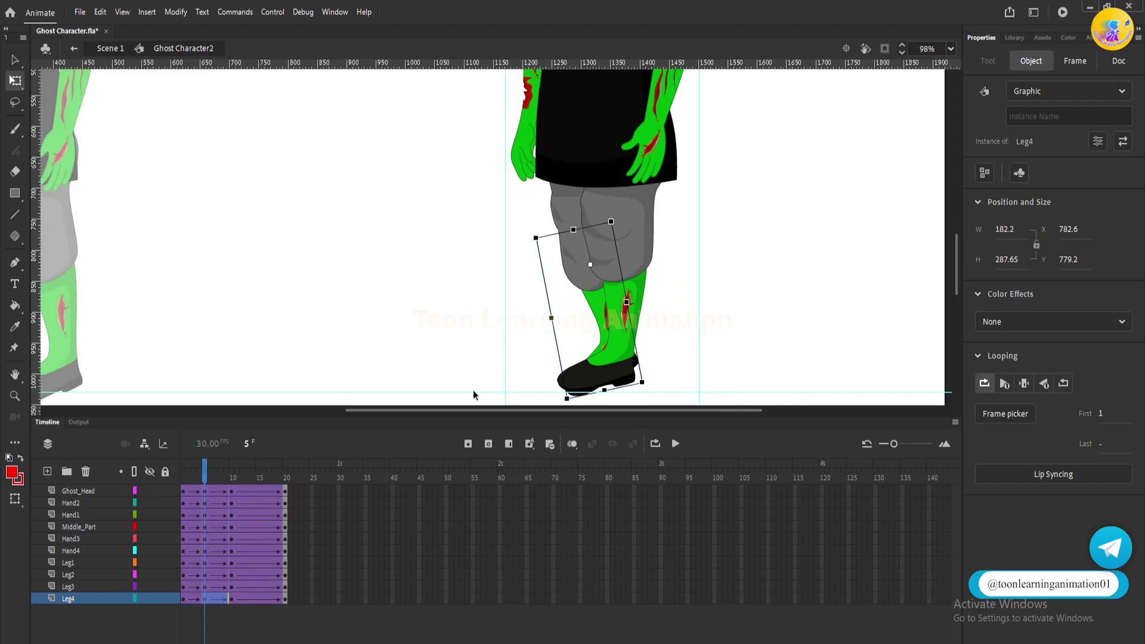
drag(205, 474, 164, 473)
click(631, 330)
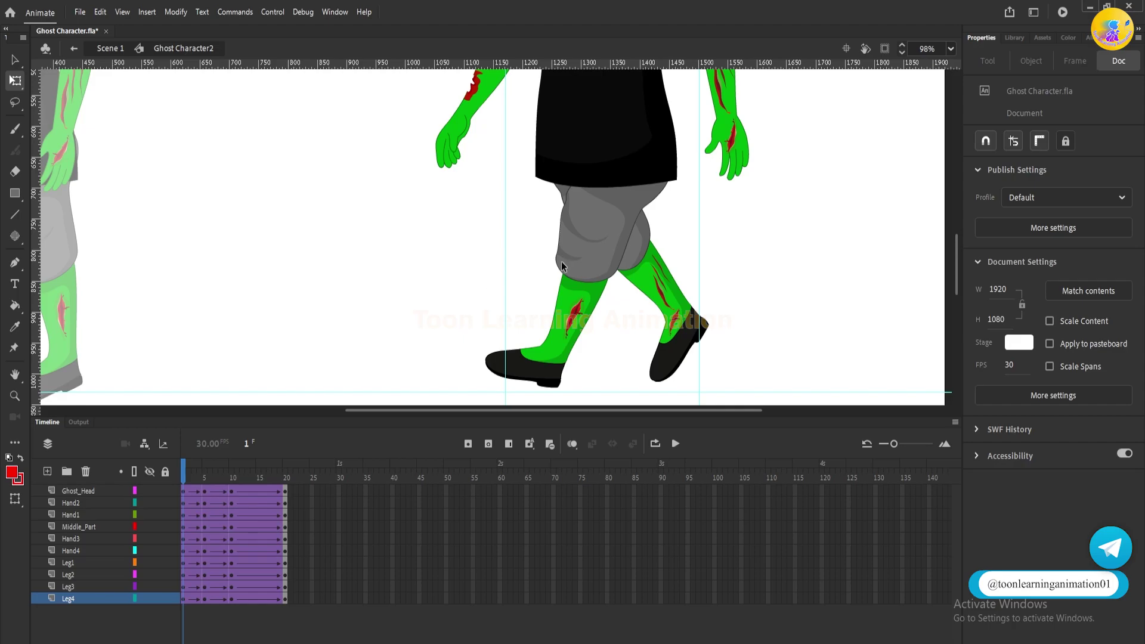
mouse_move(203, 478)
mouse_down()
mouse_move(192, 473)
mouse_move(202, 471)
mouse_up()
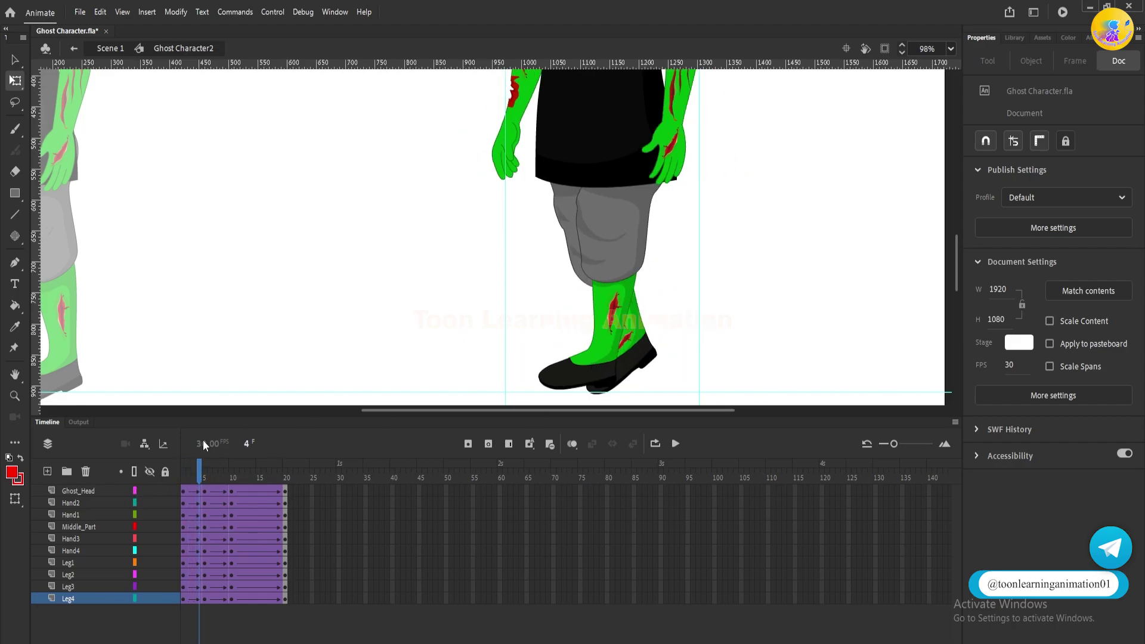
click(205, 479)
click(585, 306)
drag(656, 387, 771, 261)
mouse_move(700, 289)
mouse_down()
mouse_move(703, 278)
mouse_move(697, 289)
mouse_up()
click(744, 288)
Insert keyframes on all layers at frame 15.
drag(232, 478, 256, 492)
click(259, 473)
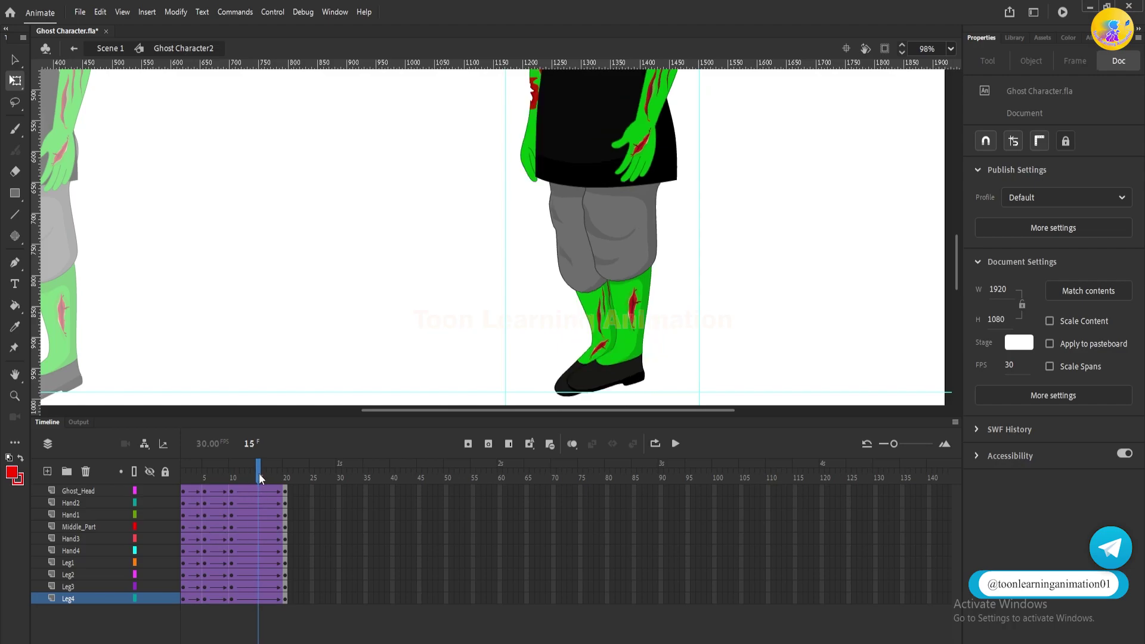
key(F6)
At frame 15, rotate the lower leg Leg2 backward about the knee so its foot lifts off the ground.
click(232, 474)
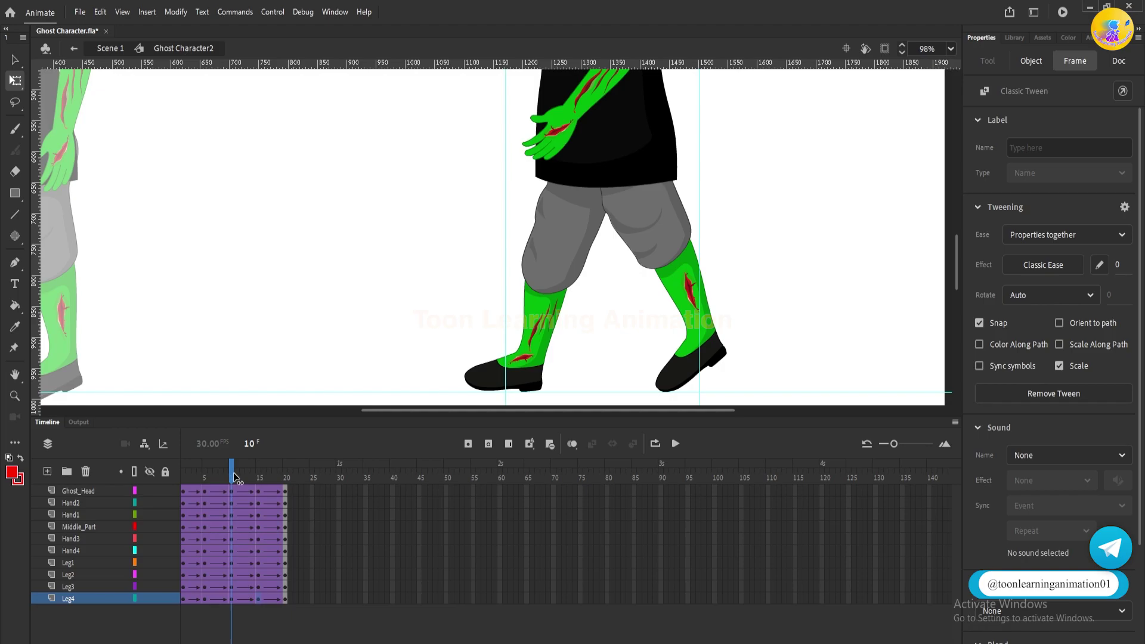
drag(235, 476, 255, 479)
click(639, 347)
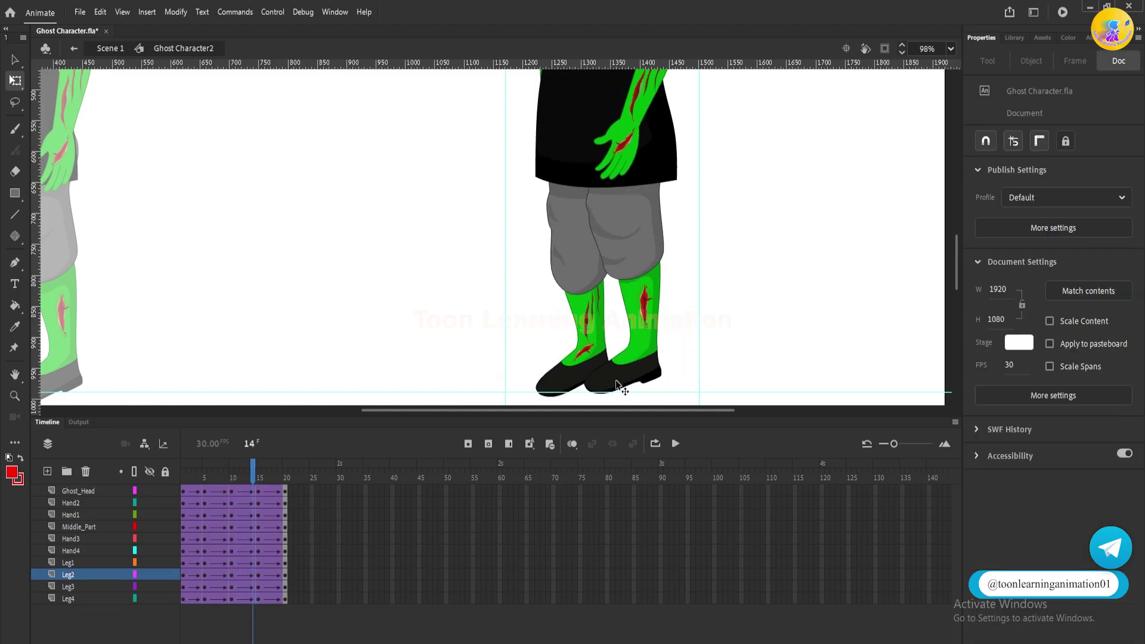
drag(263, 471, 255, 472)
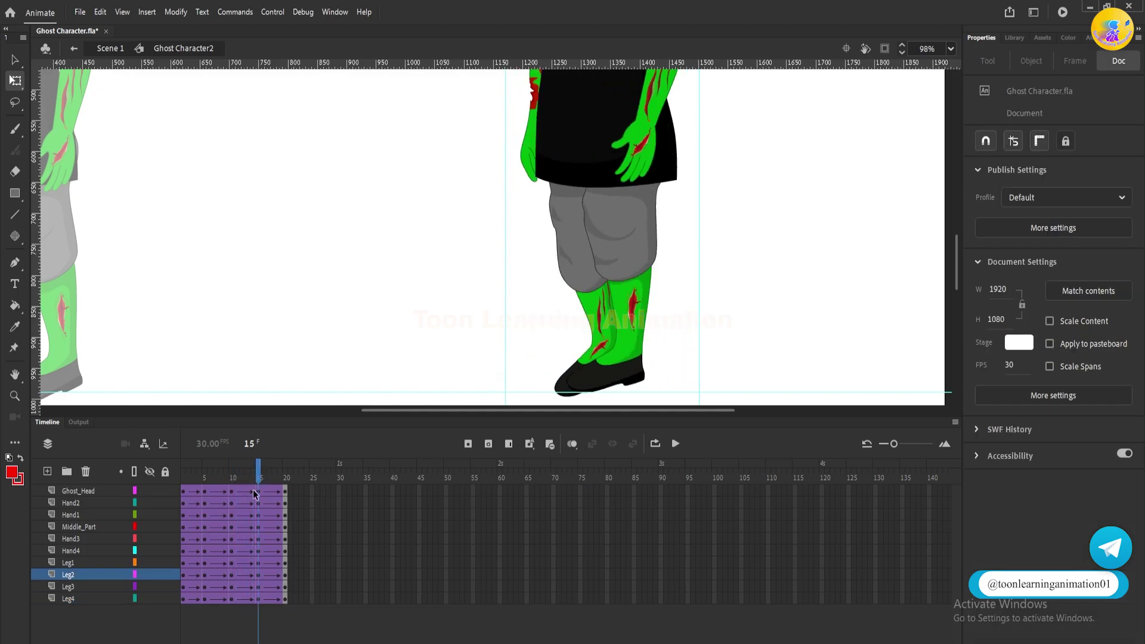
click(603, 356)
drag(695, 370, 686, 285)
scroll(803, 239, down, 2)
scroll(800, 259, up, 3)
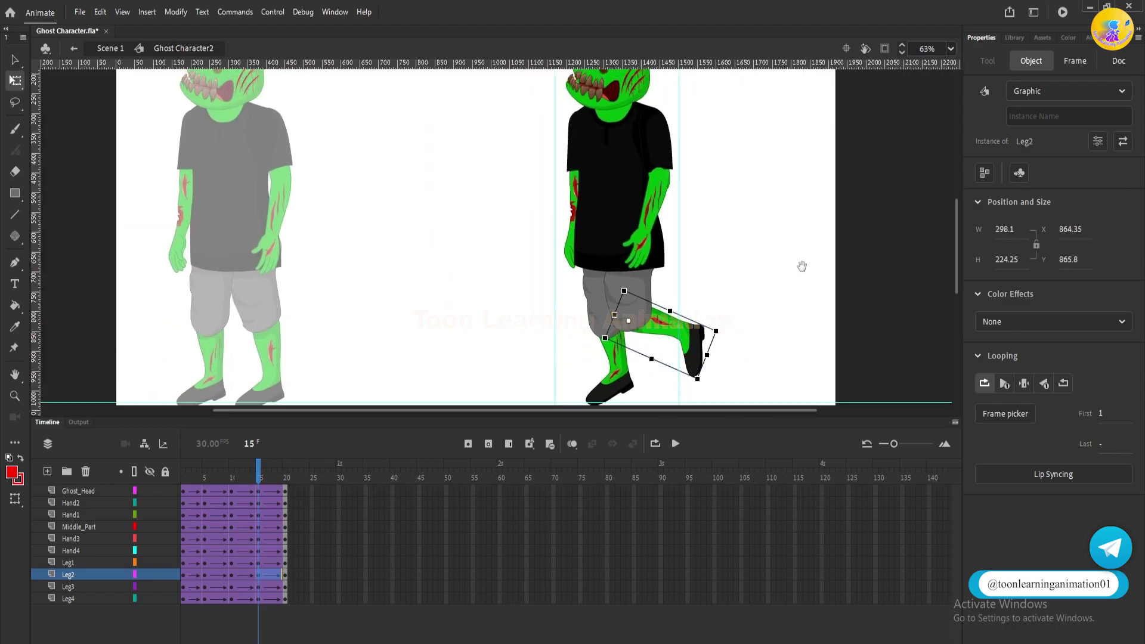
Play the walk cycle from frame 1 to check the bent-knee passing poses.
scroll(746, 264, down, 2)
drag(777, 240, 777, 225)
drag(258, 464, 104, 426)
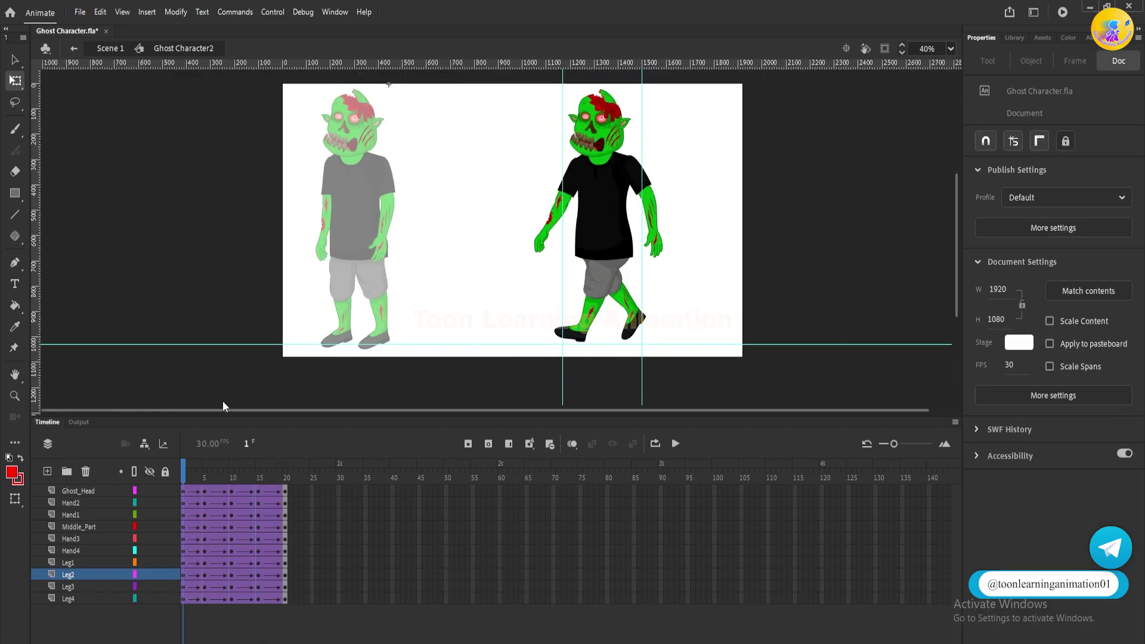
key(Return)
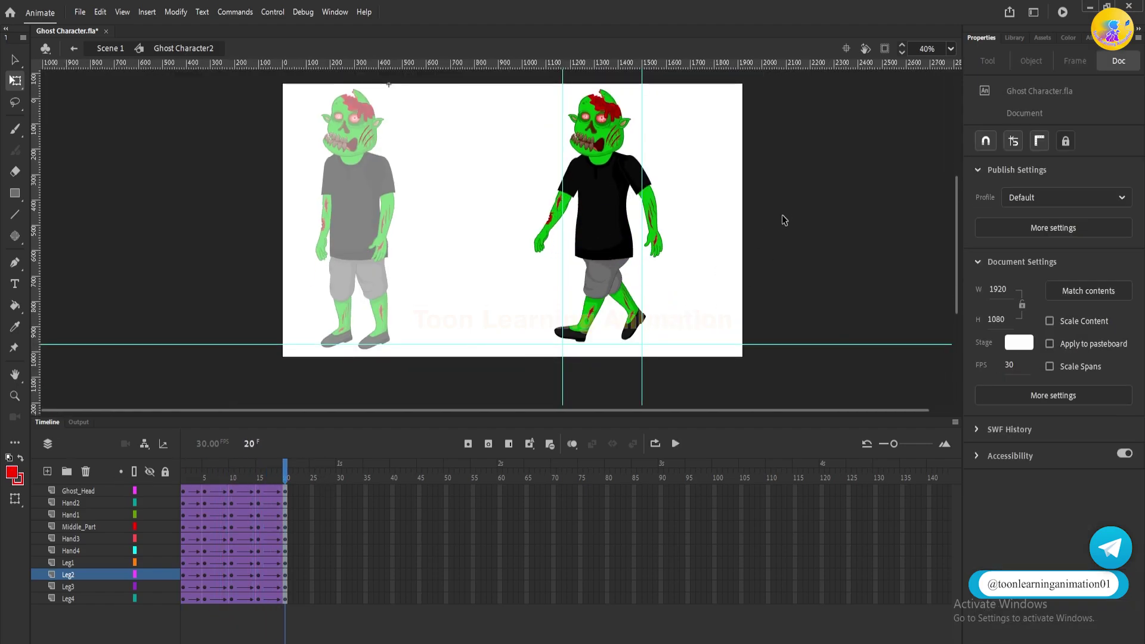
scroll(601, 258, up, 1)
key(shift+comma)
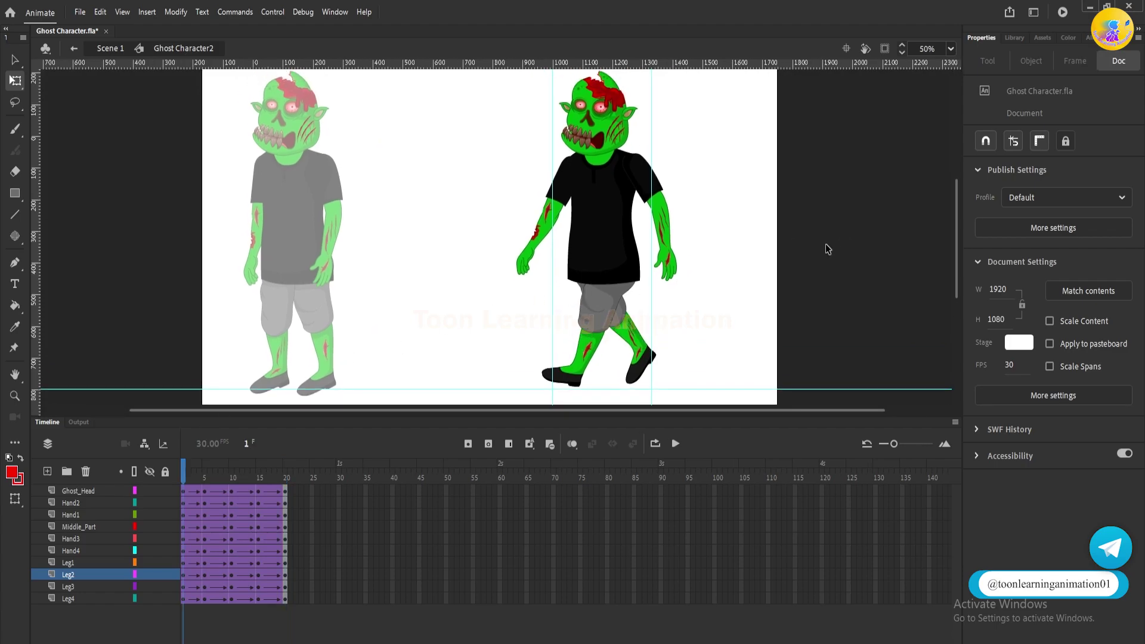
scroll(831, 241, up, 3)
scroll(752, 304, down, 3)
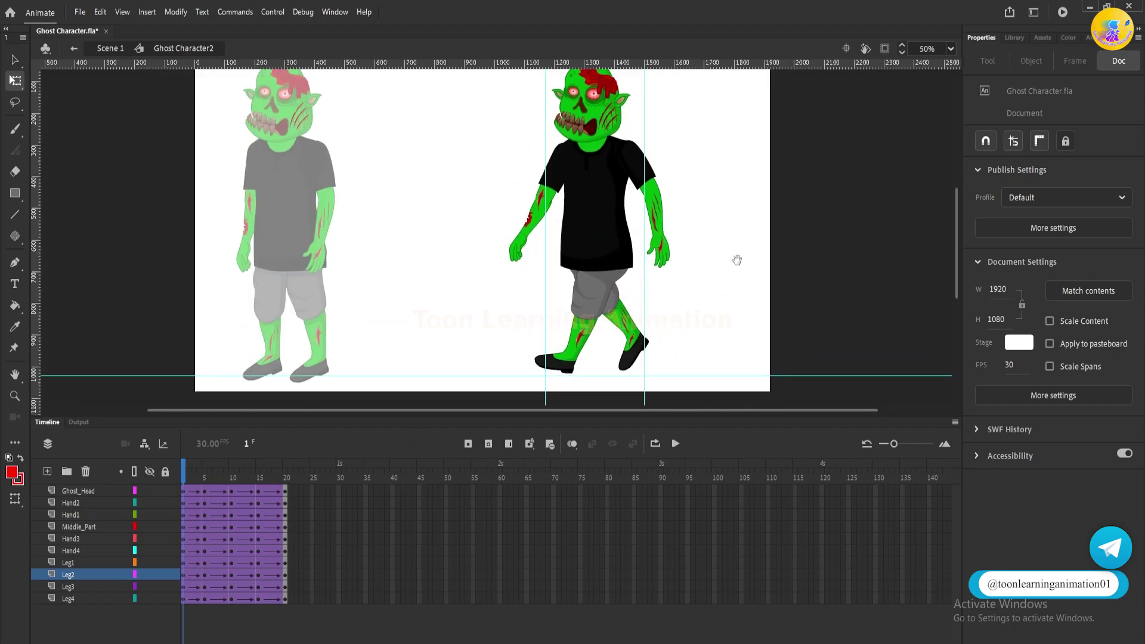
At frame 5, select every body part except the planted lower leg Leg2 and raise them about 20 px.
drag(188, 471, 205, 482)
drag(493, 108, 768, 342)
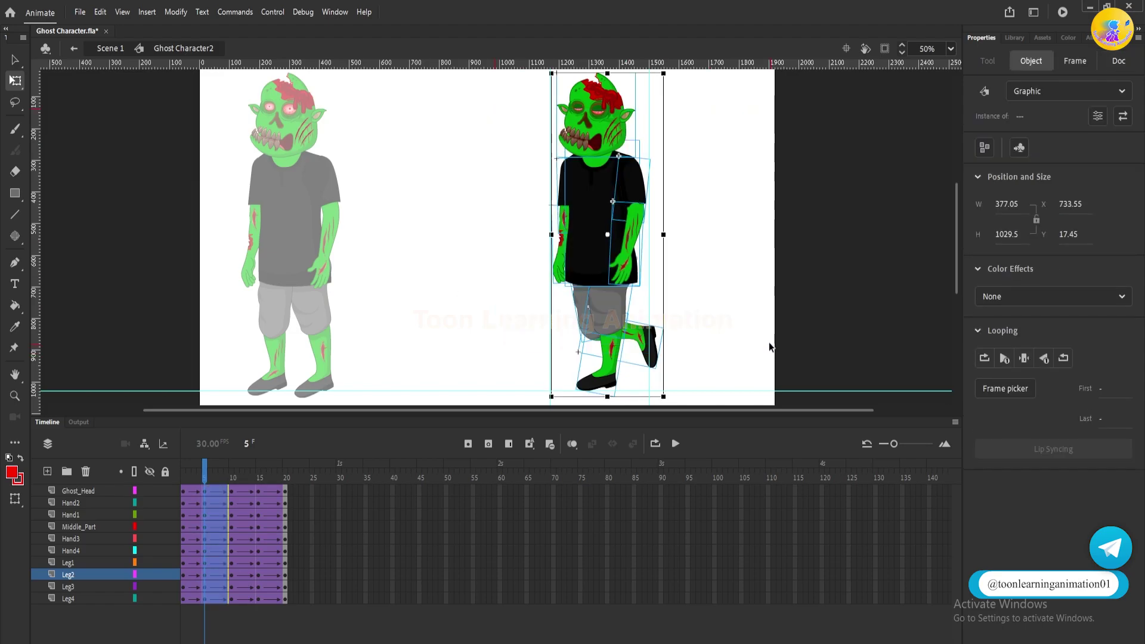
shift+click(610, 372)
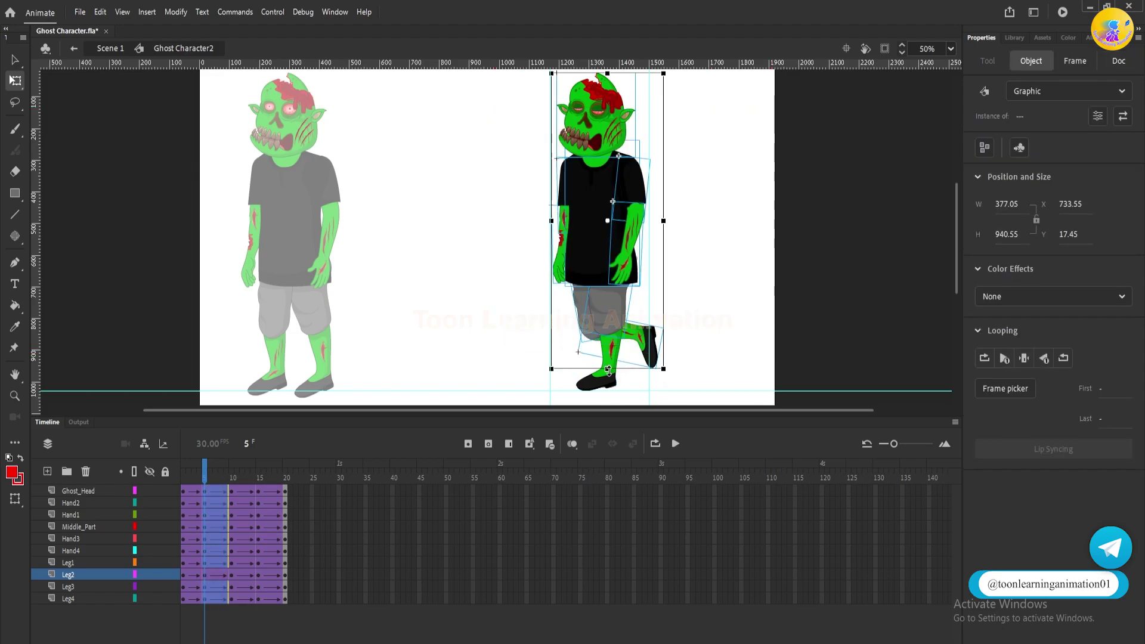
key(shift+Up)
key(shift+Up)
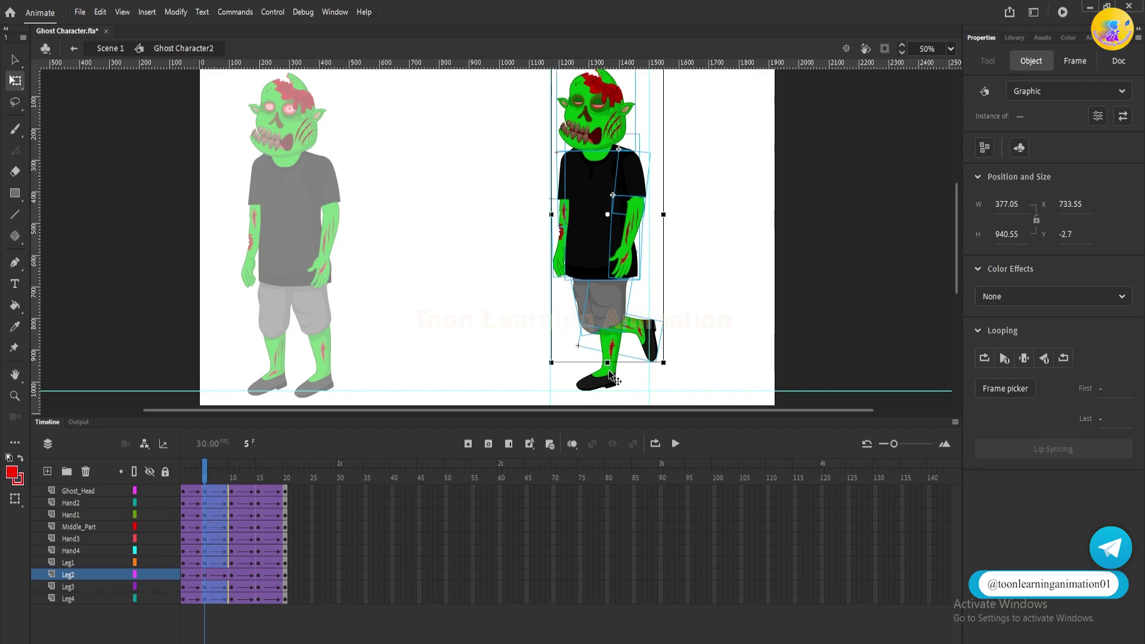
Stretch the planted lower leg Leg2 upward at frame 5 to a height of 295.2 px to meet the raised thigh.
click(817, 316)
key(v)
click(613, 352)
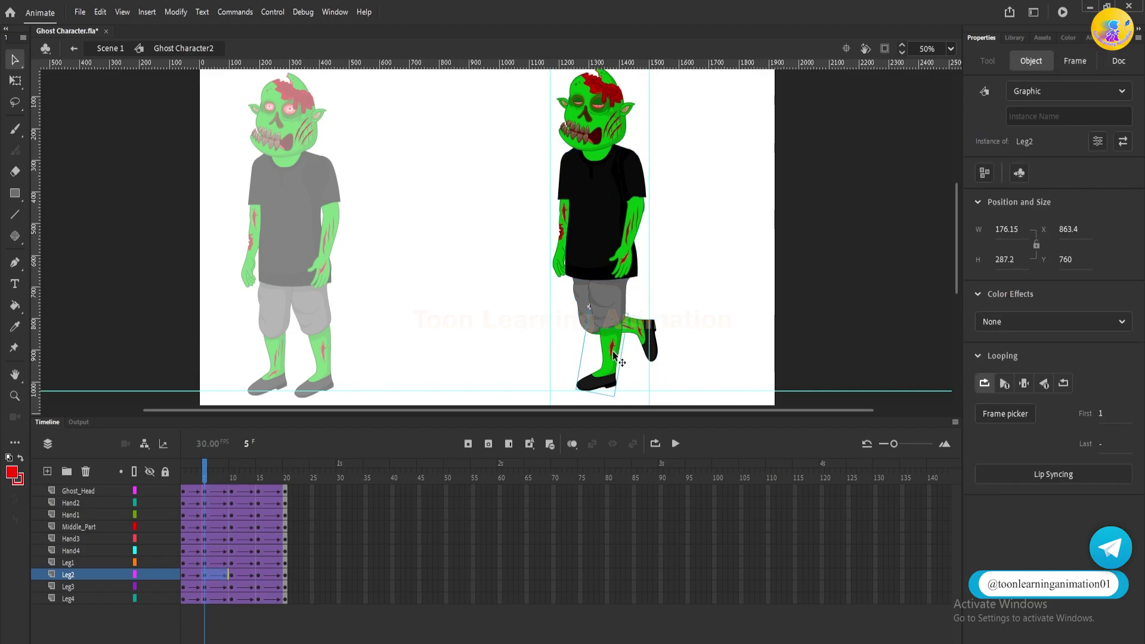
scroll(613, 351, up, 3)
key(q)
drag(607, 270, 606, 266)
scroll(718, 274, down, 3)
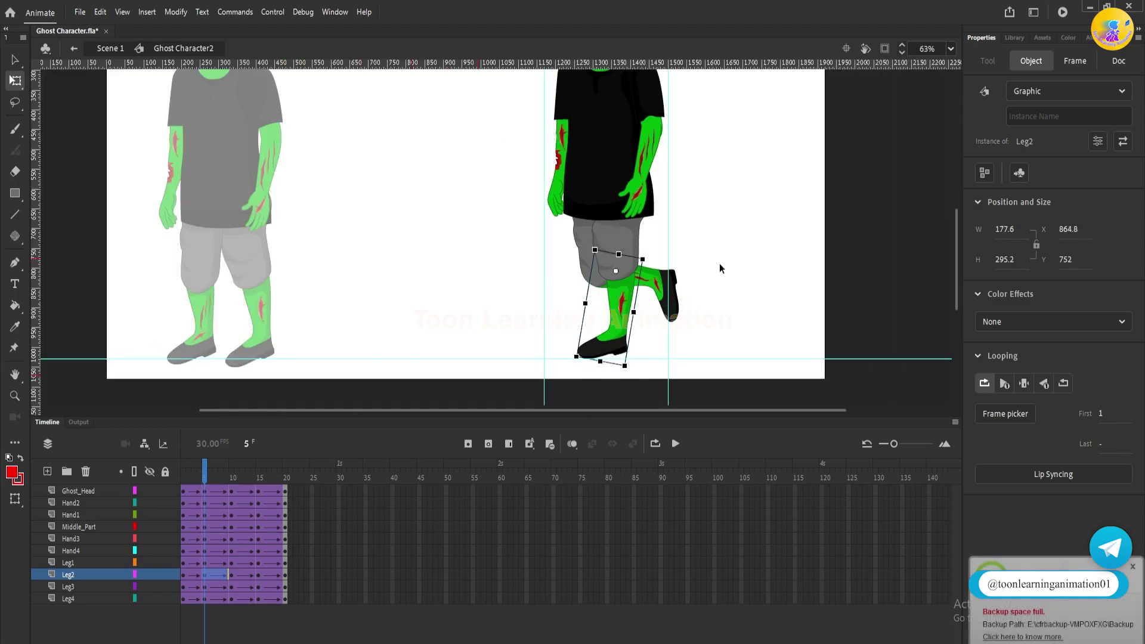
At frame 15, select every body part except the planted lower leg Leg4 and raise them about 20 px.
click(258, 475)
click(736, 251)
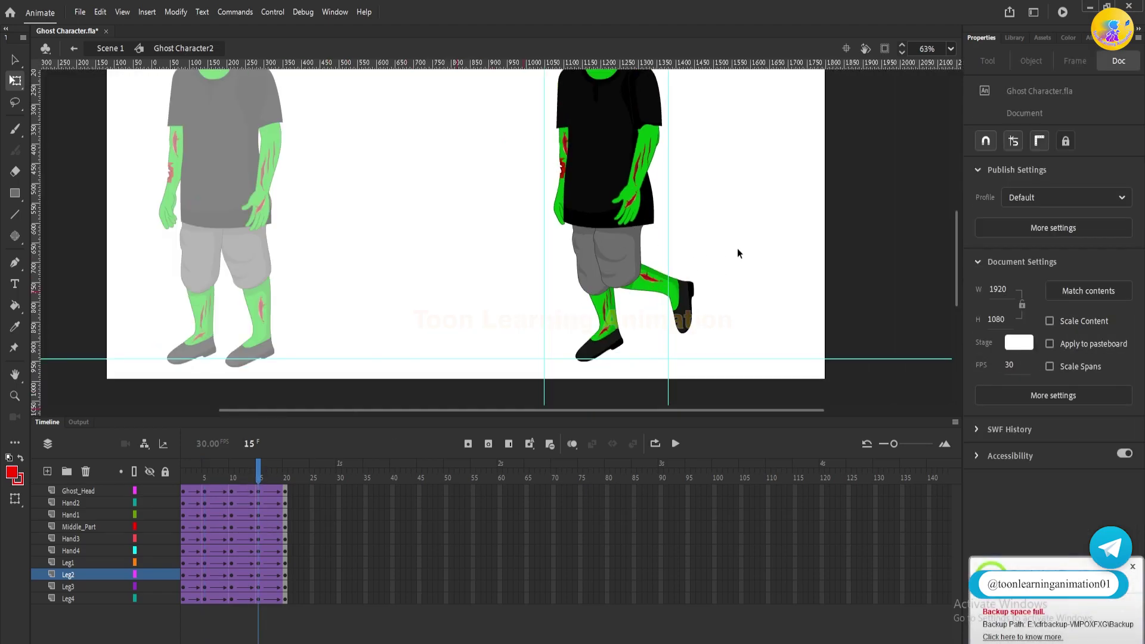
scroll(624, 383, down, 3)
drag(515, 131, 775, 355)
scroll(626, 360, up, 1)
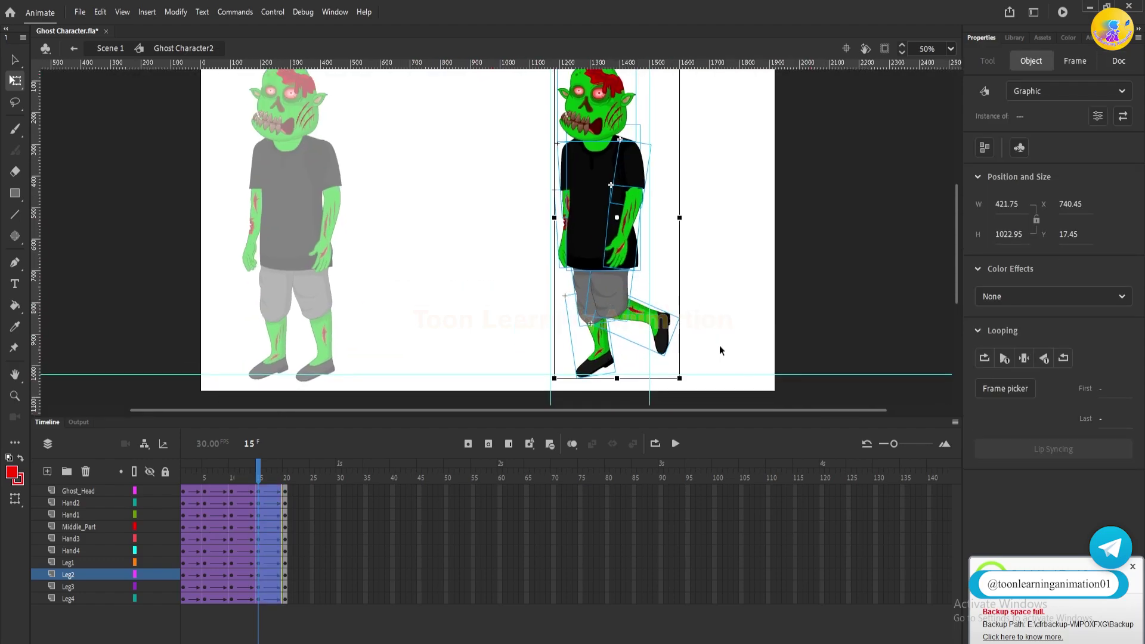
drag(596, 377, 596, 355)
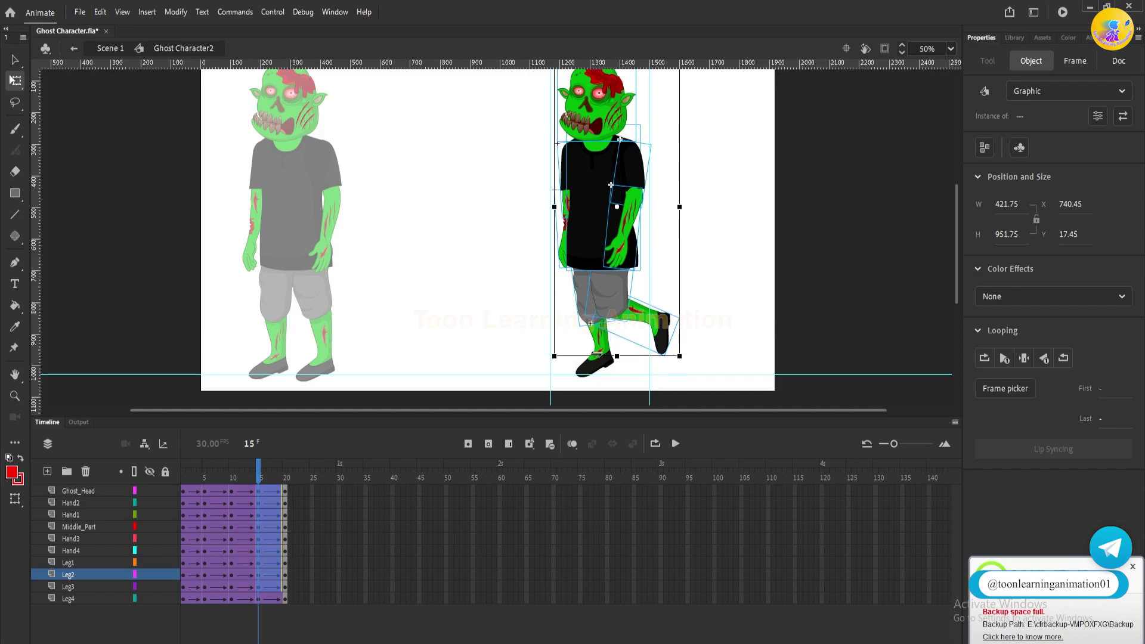
key(shift+Up)
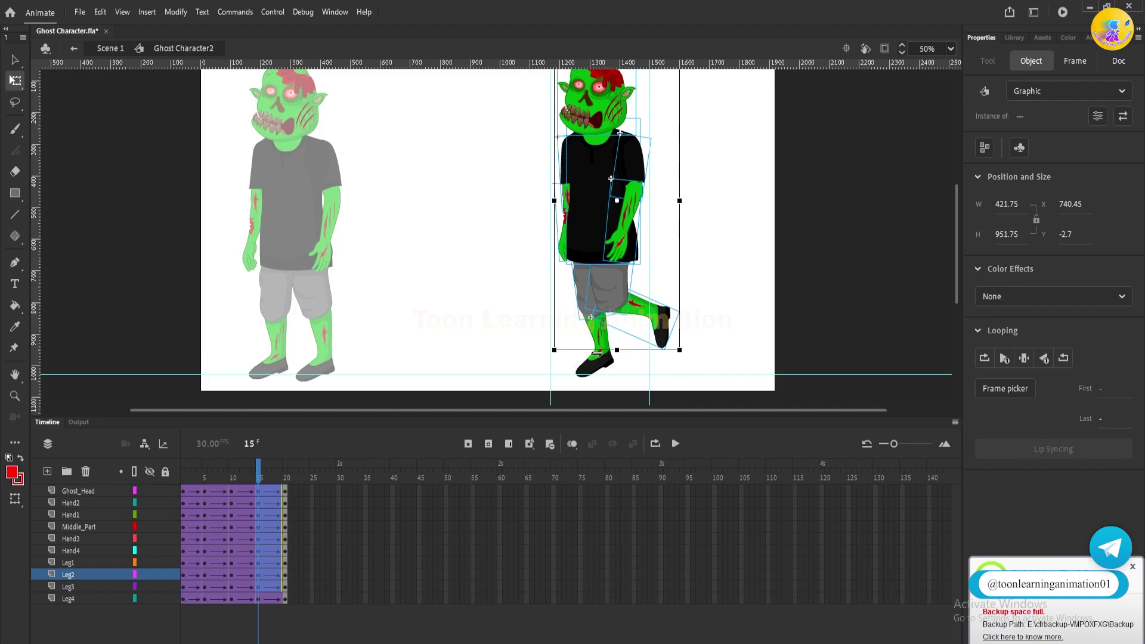
click(172, 490)
click(492, 233)
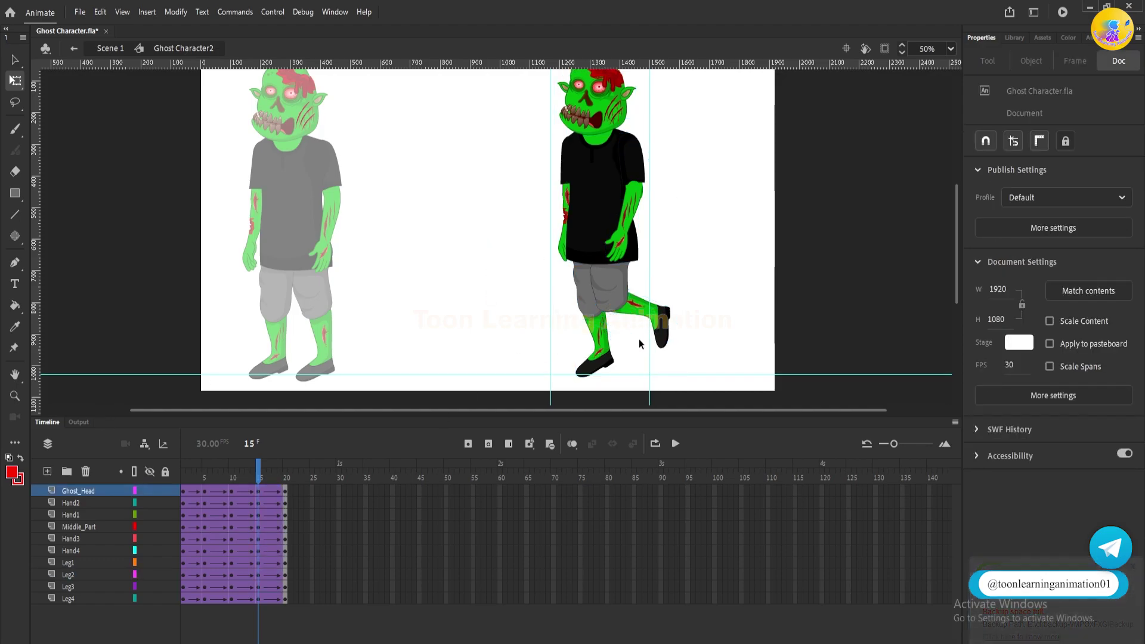
Stretch the planted lower leg Leg4 upward at frame 15 to a height of 293.5 px and play the walk cycle.
click(607, 352)
scroll(571, 249, up, 3)
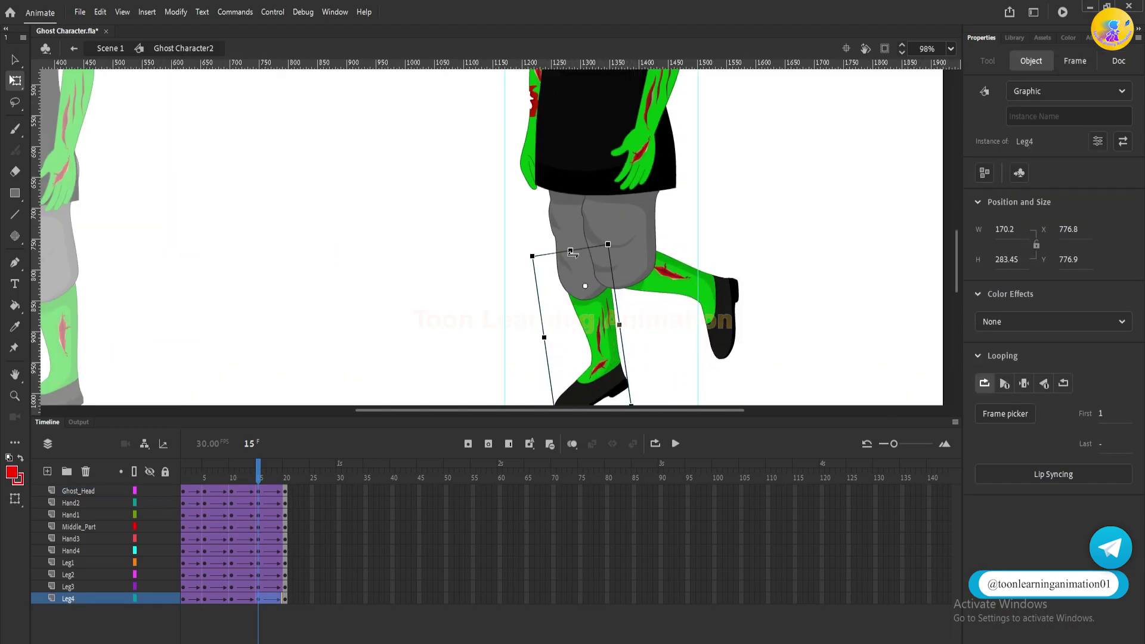
drag(570, 251, 569, 244)
scroll(760, 283, down, 3)
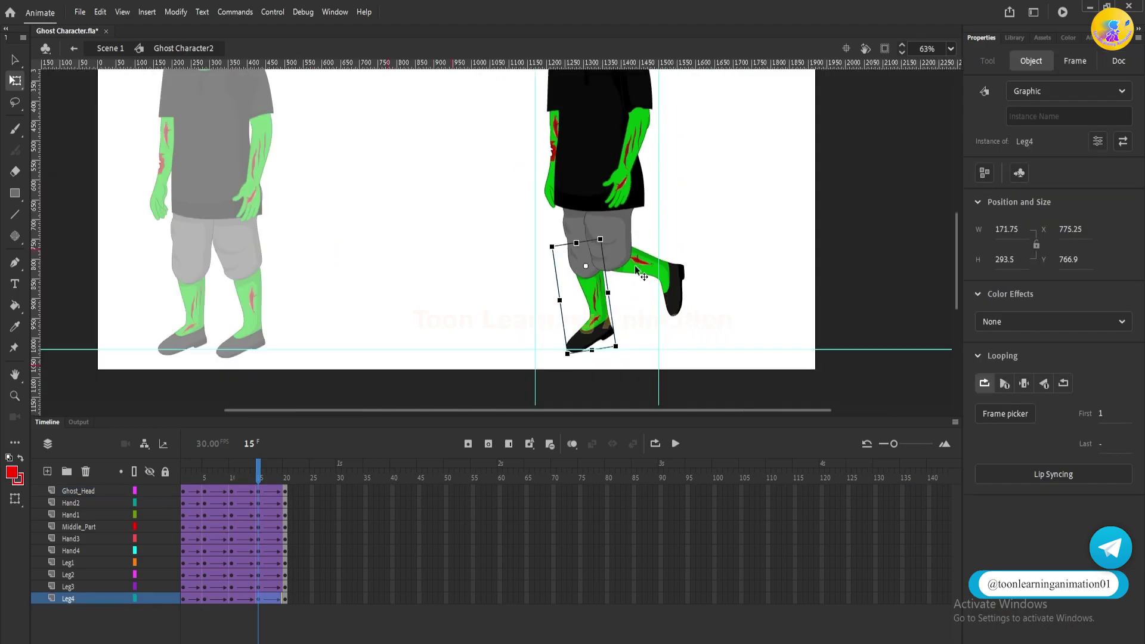
key(Return)
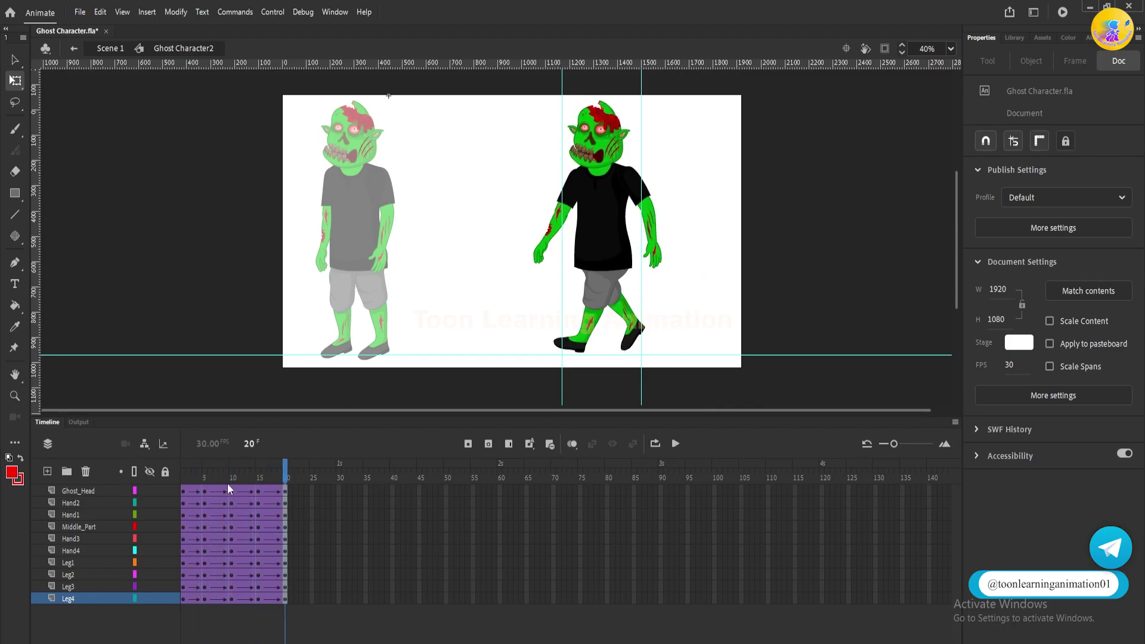
drag(205, 475, 139, 458)
At frame 5, tilt the ghost's head slightly forward about the neck and play the cycle to check the nod.
scroll(606, 124, up, 7)
drag(642, 156, 650, 183)
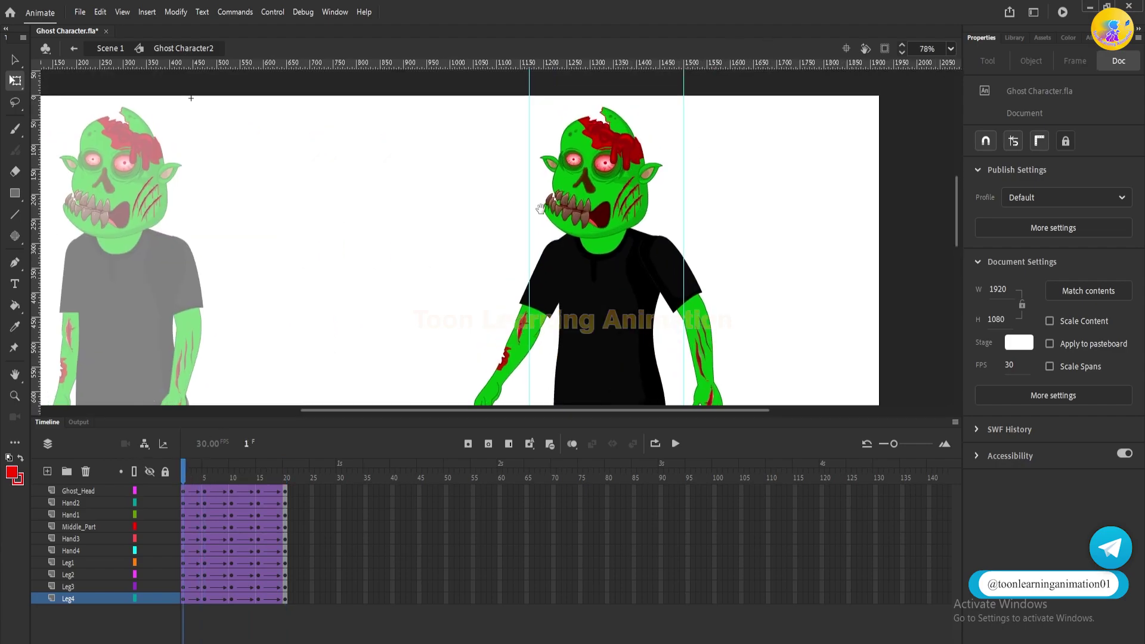
click(202, 475)
click(205, 475)
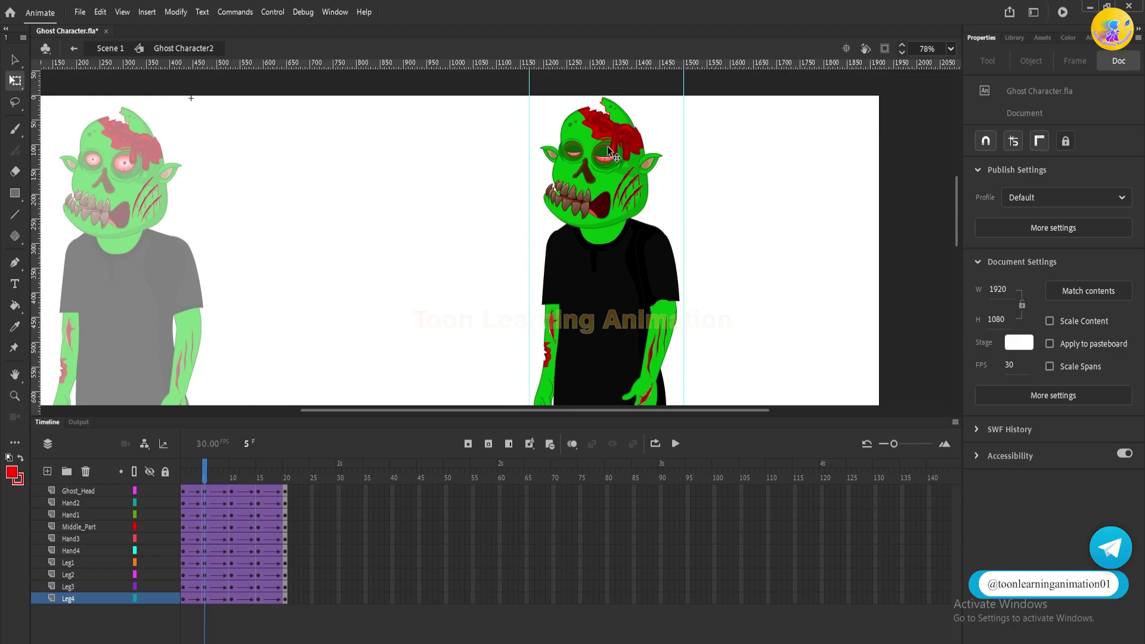
click(595, 186)
drag(534, 234, 543, 242)
click(181, 480)
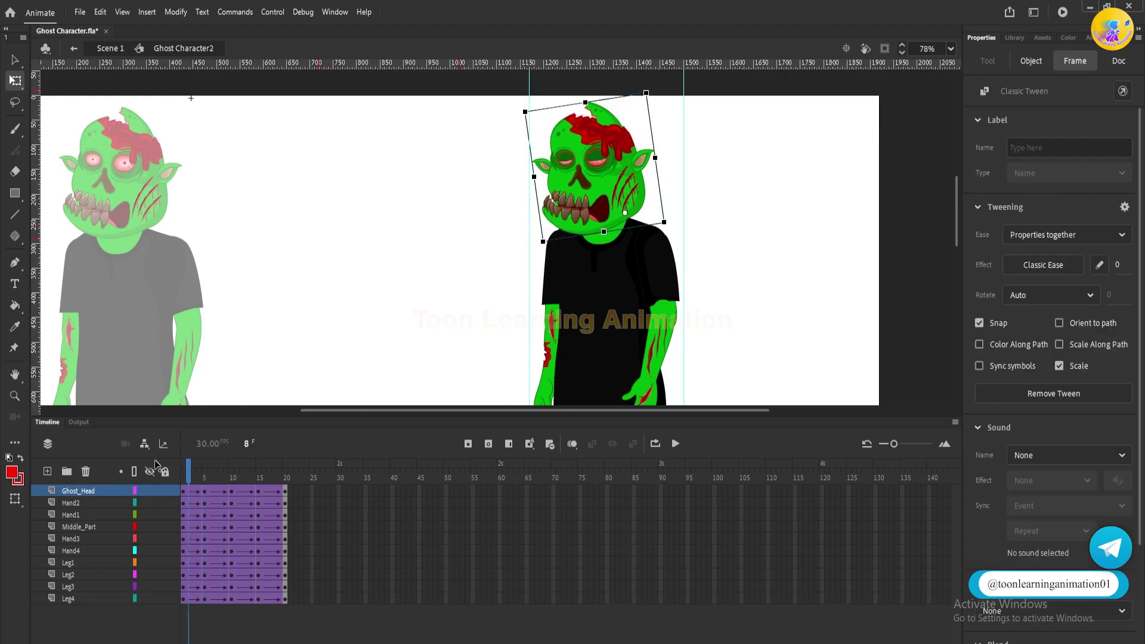
key(Return)
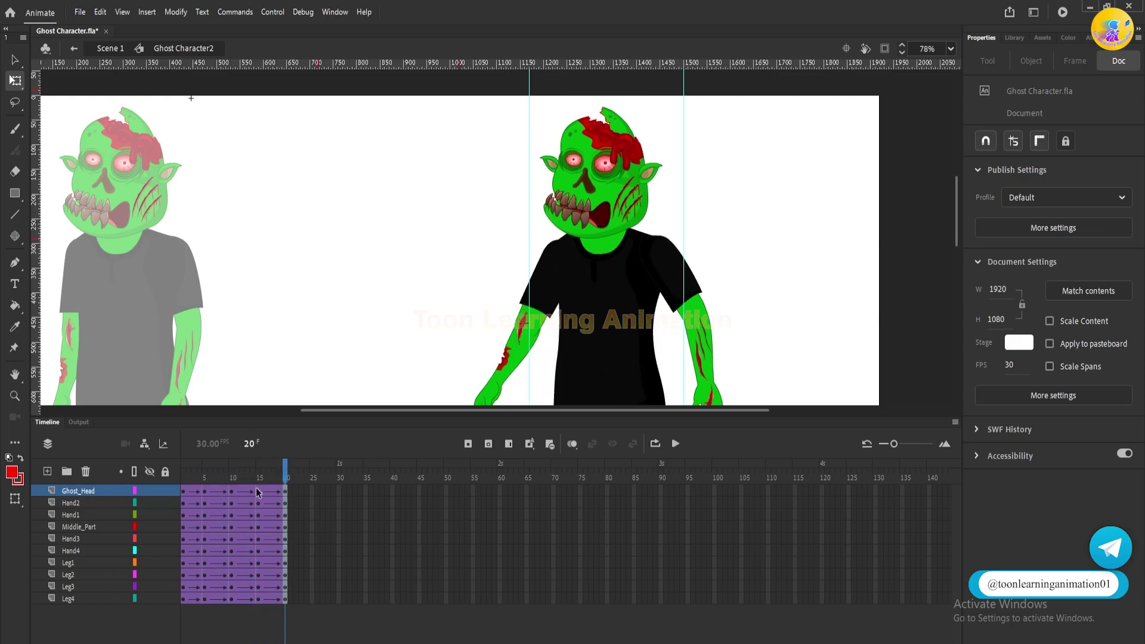
Tilt the ghost's head slightly forward about the neck at frame 15 and replay the cycle from frame 1.
click(257, 490)
click(547, 220)
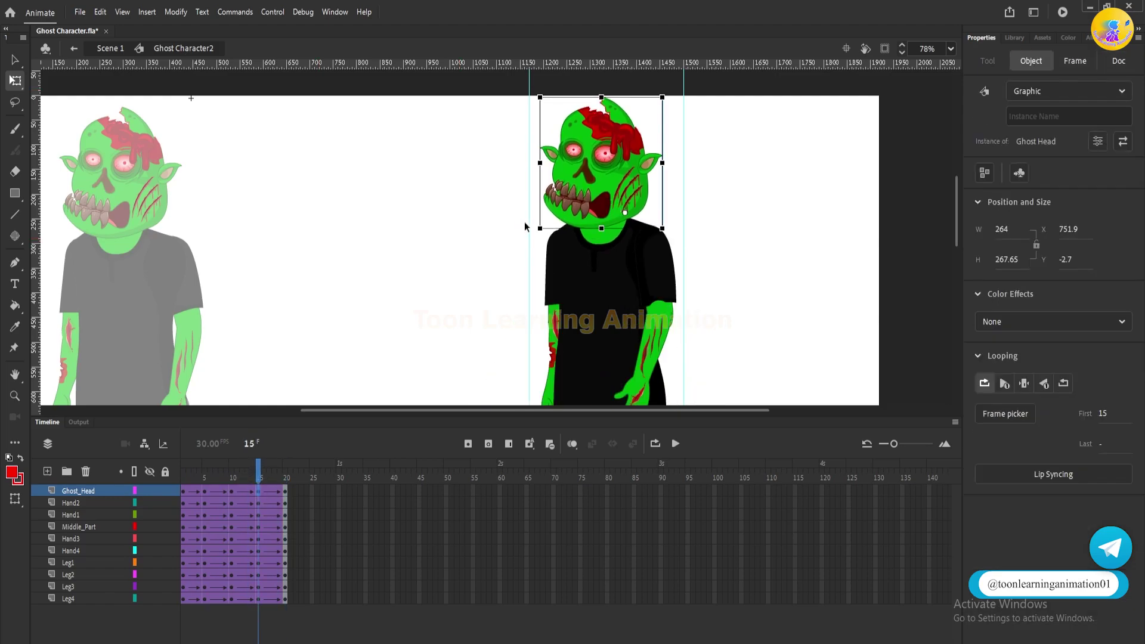
drag(539, 244, 541, 238)
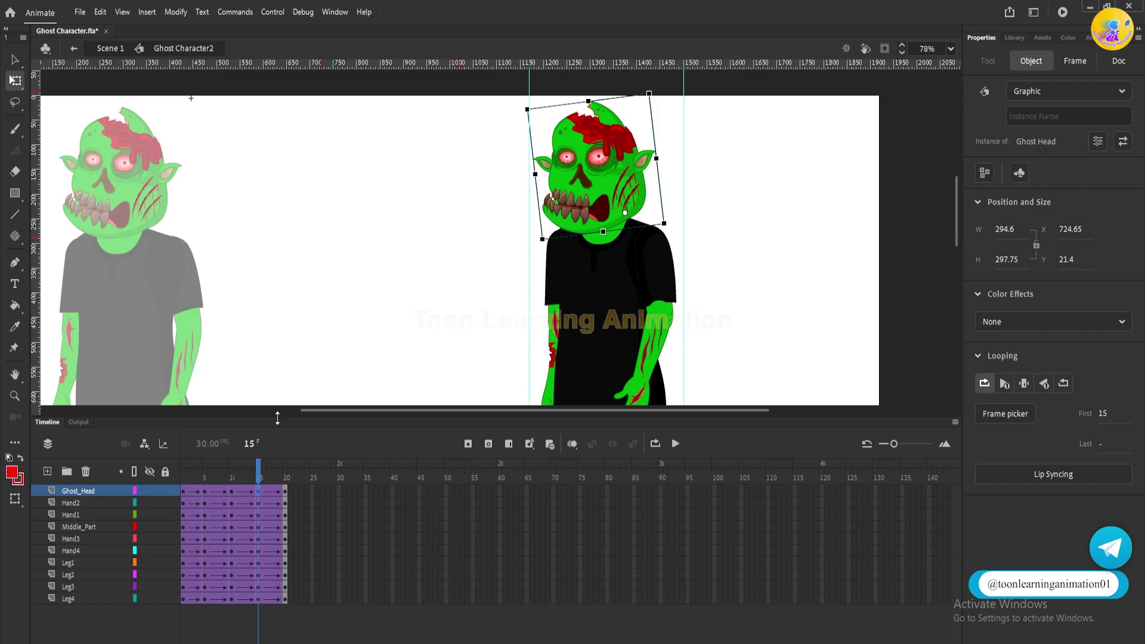
drag(257, 478, 182, 478)
key(Return)
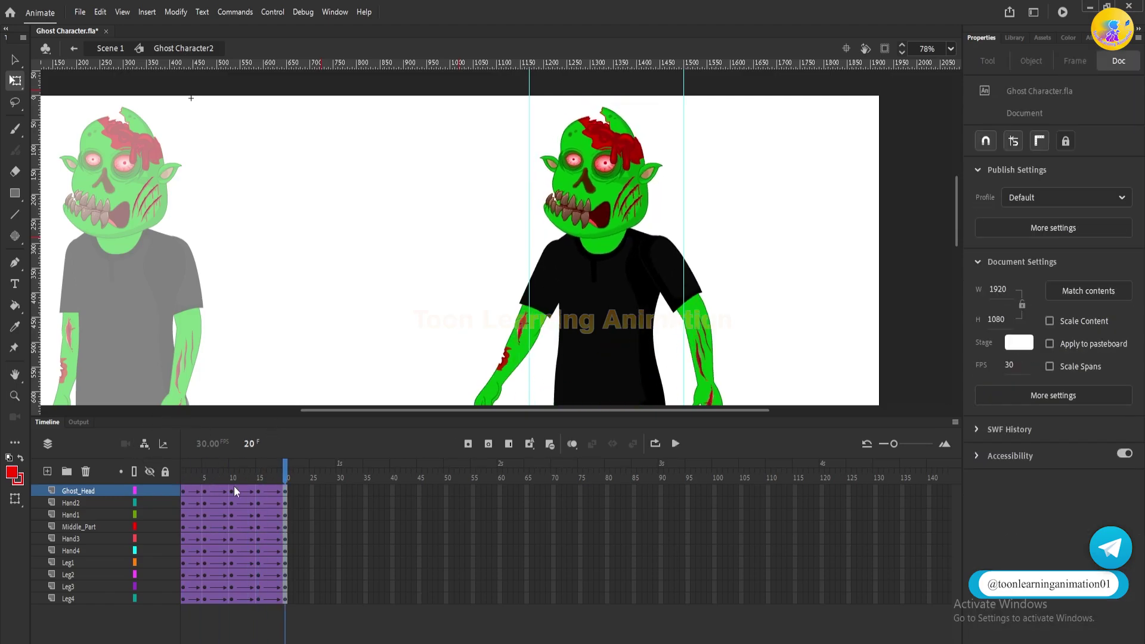
Play the walk cycle with the whole character in view to check the head and body motion.
scroll(713, 212, down, 2)
drag(781, 272, 776, 213)
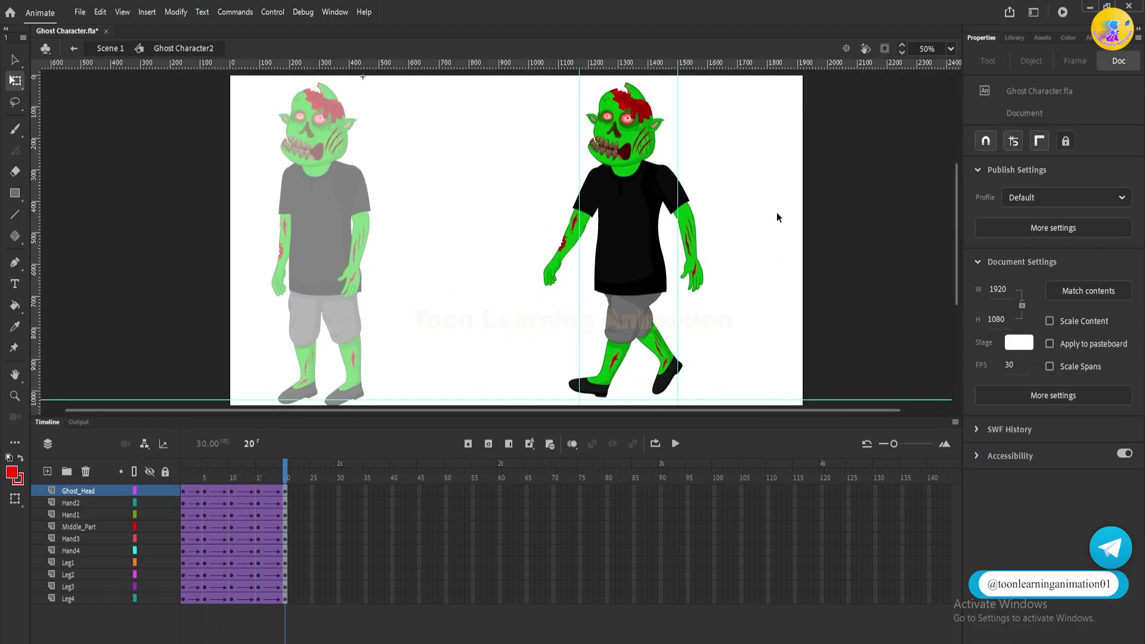
key(v)
key(Return)
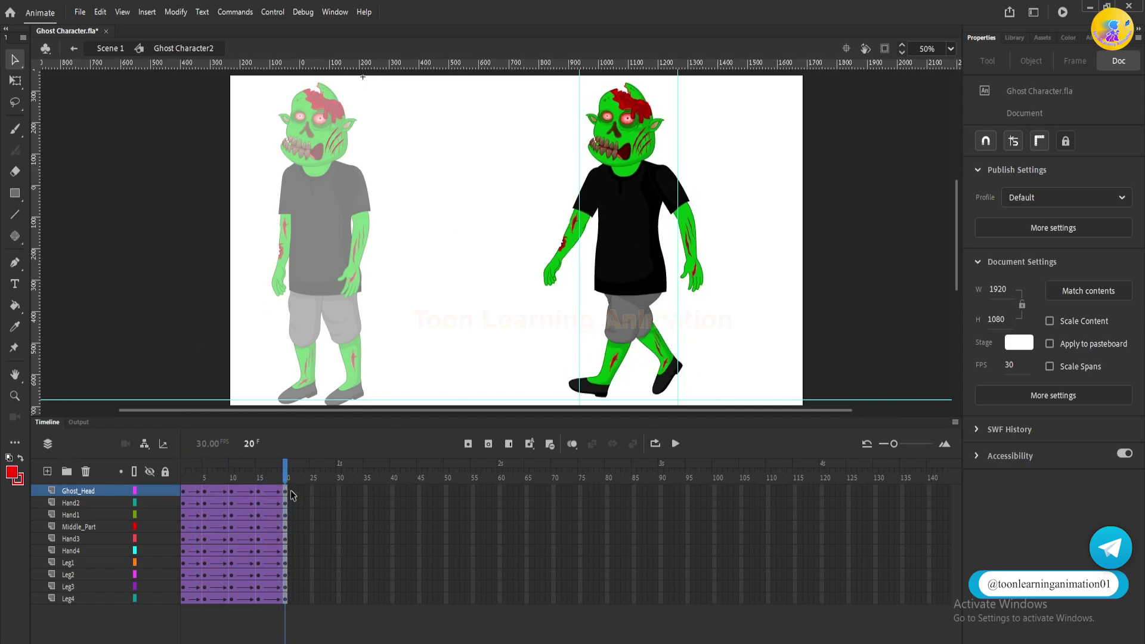
drag(285, 494, 80, 626)
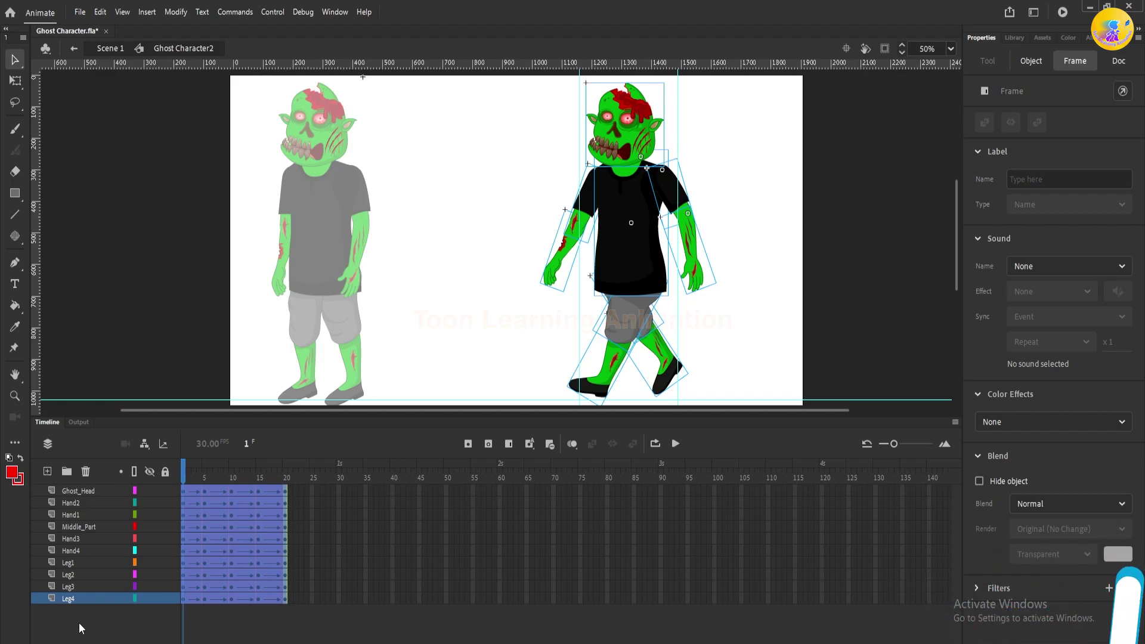
click(749, 178)
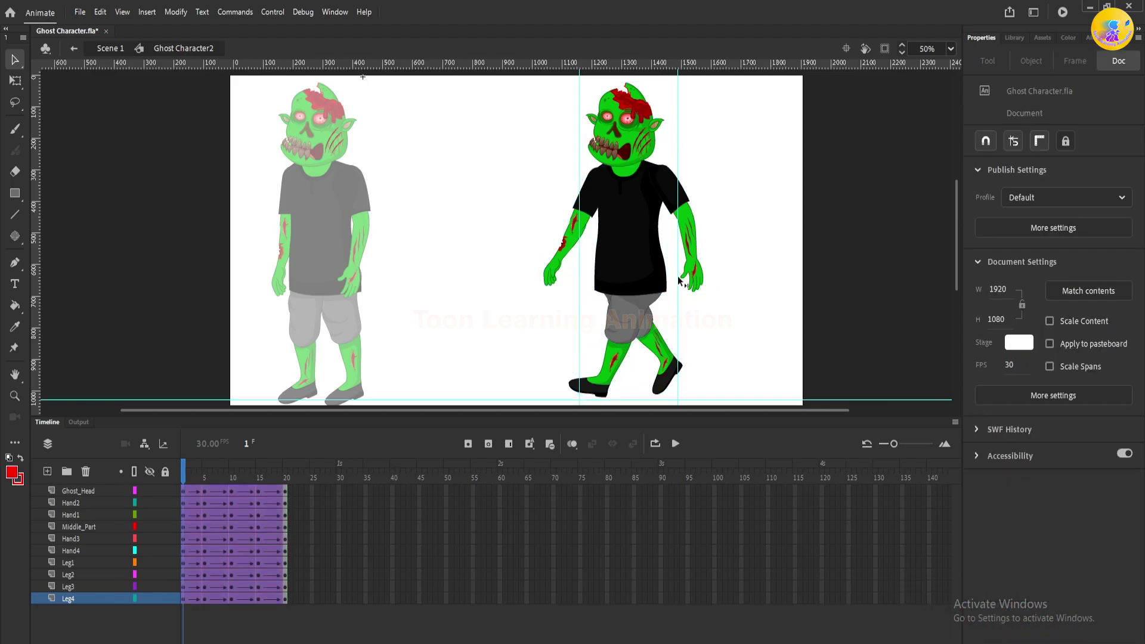
Examine the arms, torso and thighs up close at frames 1 and 11, and play the whole walk cycle again.
scroll(620, 280, up, 3)
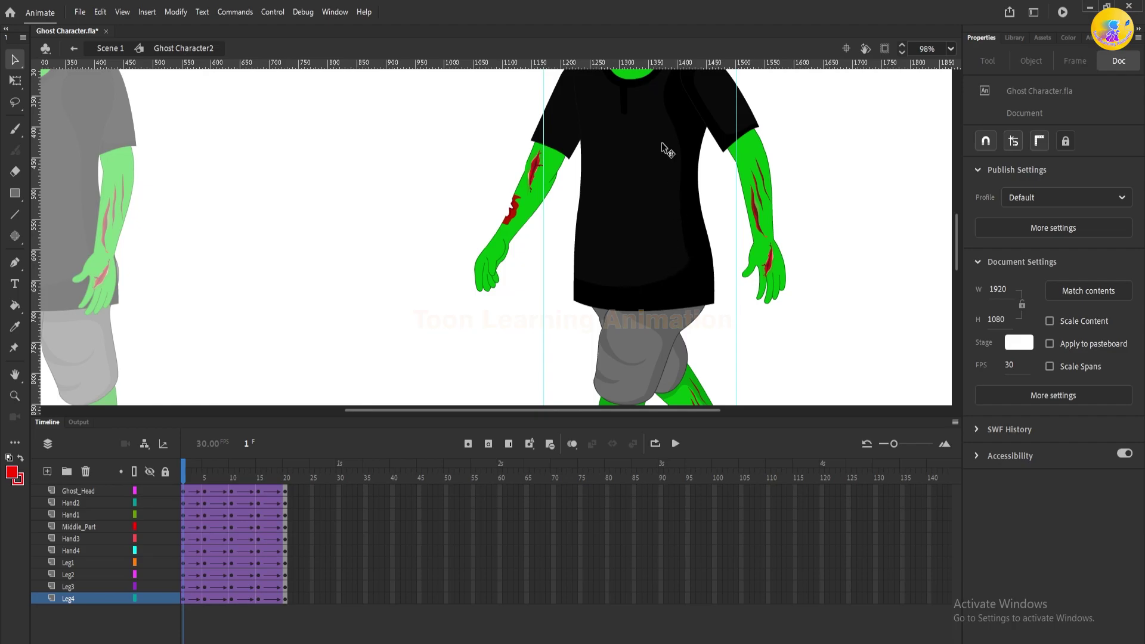
scroll(661, 149, down, 1)
drag(664, 213, 664, 256)
scroll(572, 186, up, 2)
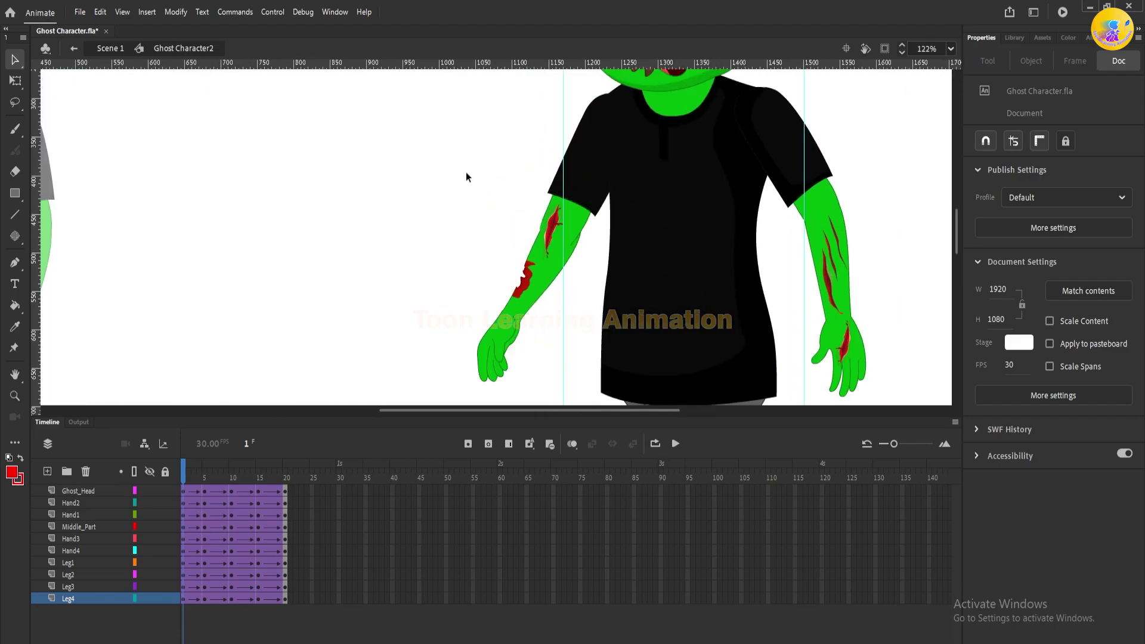
drag(672, 340, 630, 293)
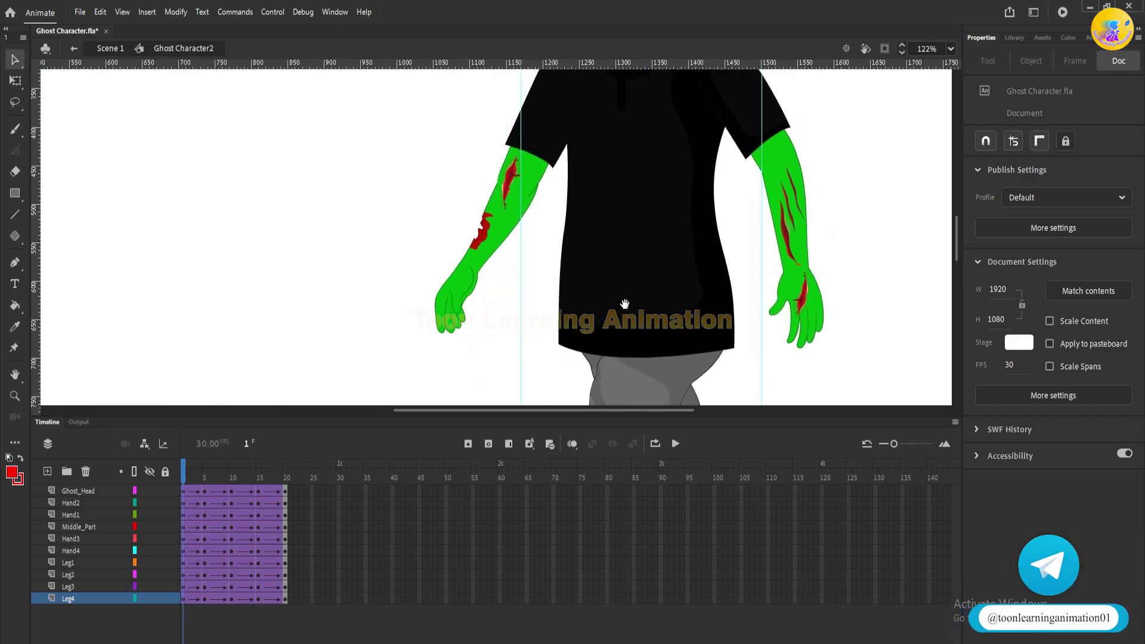
scroll(623, 309, down, 5)
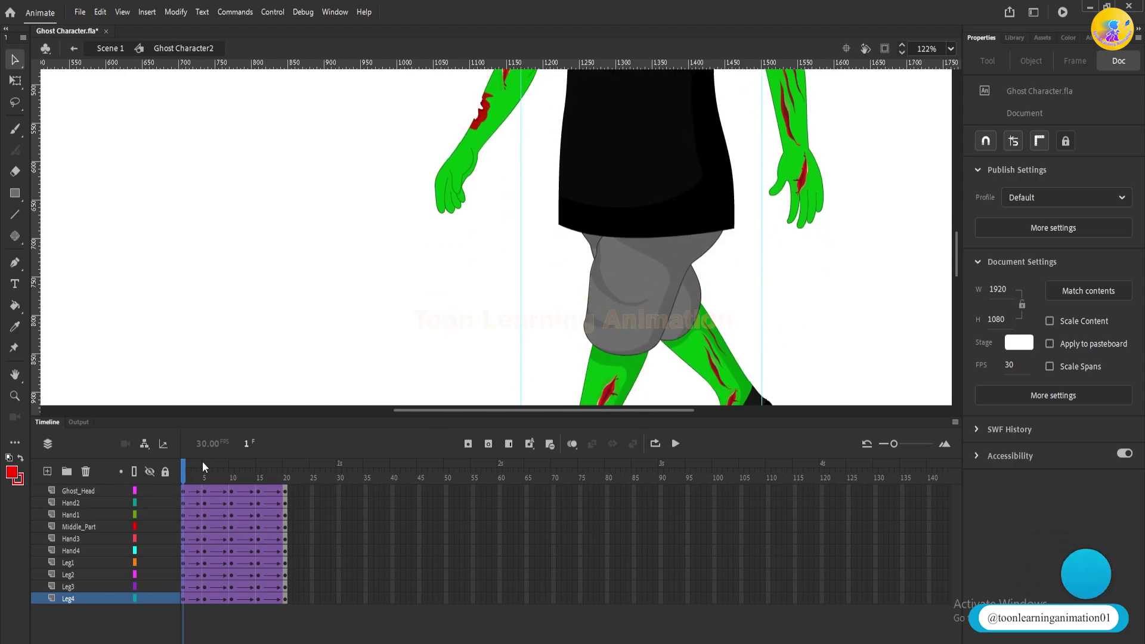
click(237, 474)
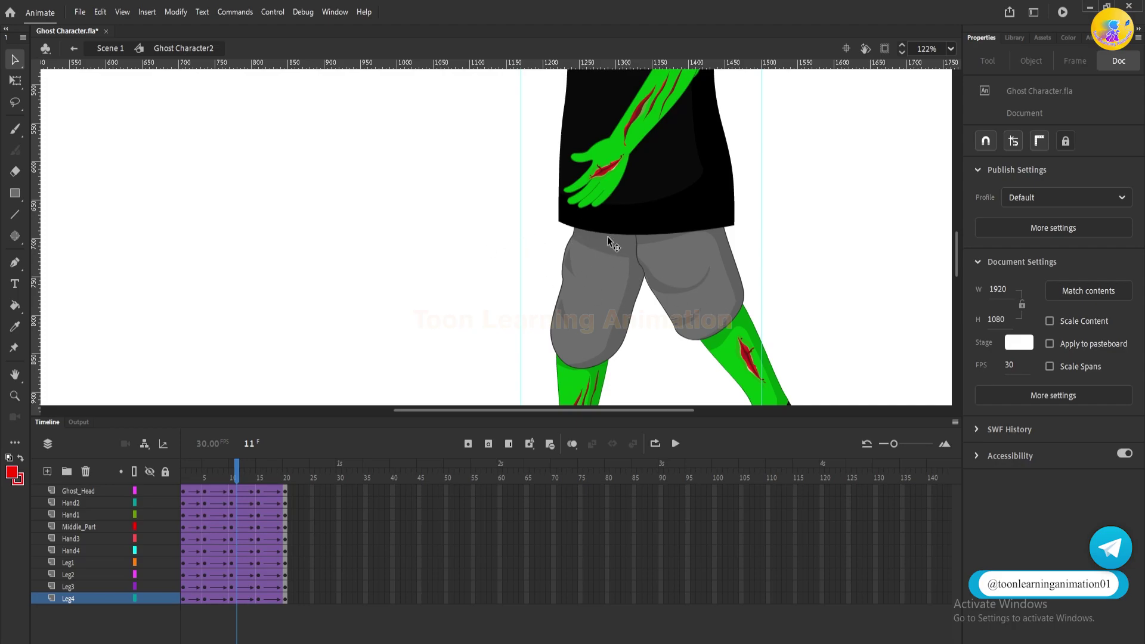
scroll(612, 263, down, 4)
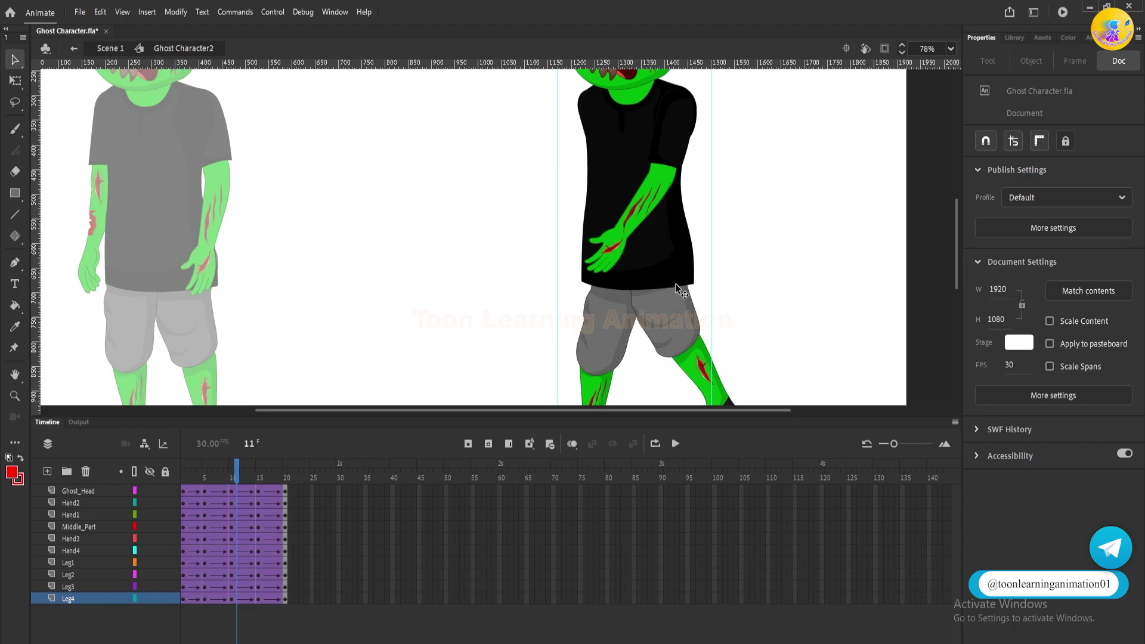
scroll(803, 232, down, 2)
scroll(767, 241, down, 1)
scroll(718, 232, down, 4)
drag(237, 468, 1, 447)
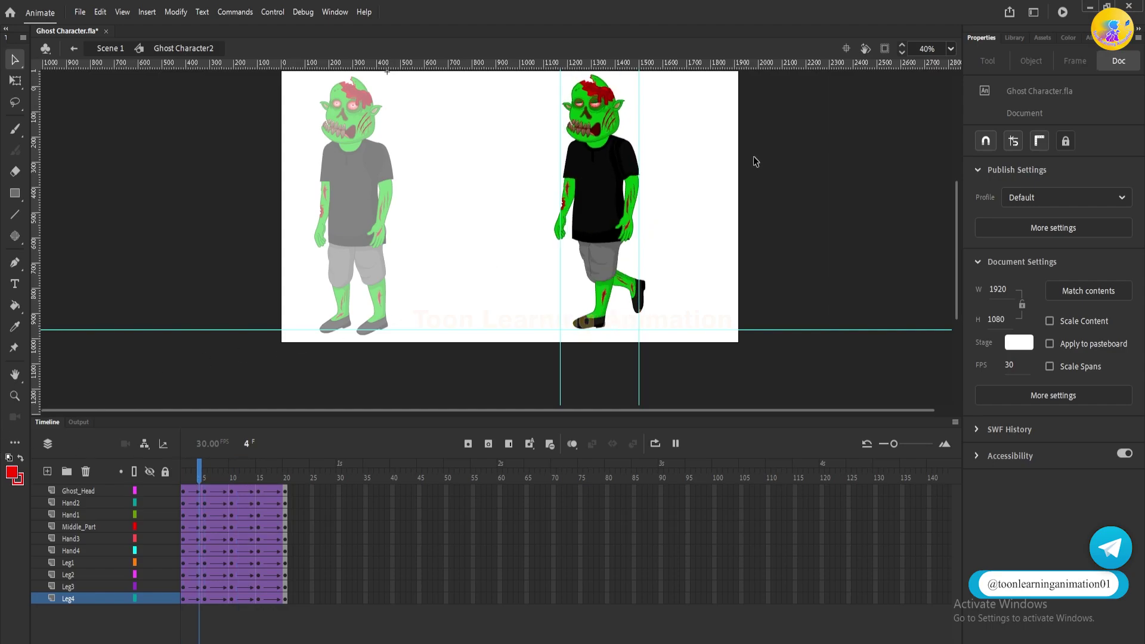
scroll(714, 187, up, 2)
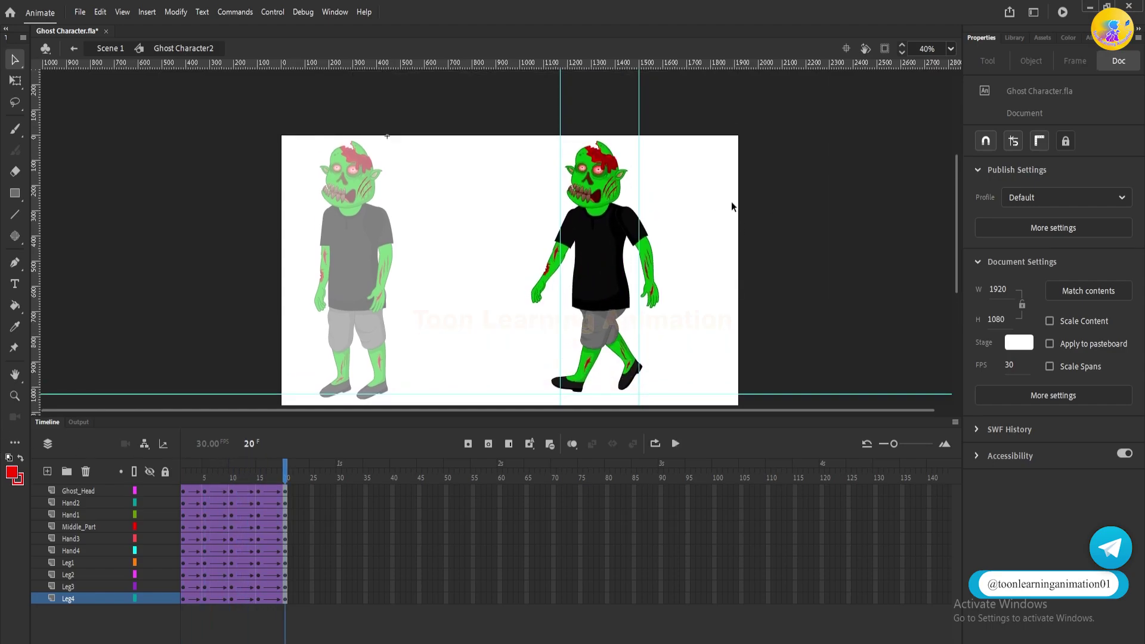
key(ctrl+Return)
Duplicate frames 1 to 20 of all the body-part layers so a second walk cycle starts at frame 21.
drag(275, 525, 124, 621)
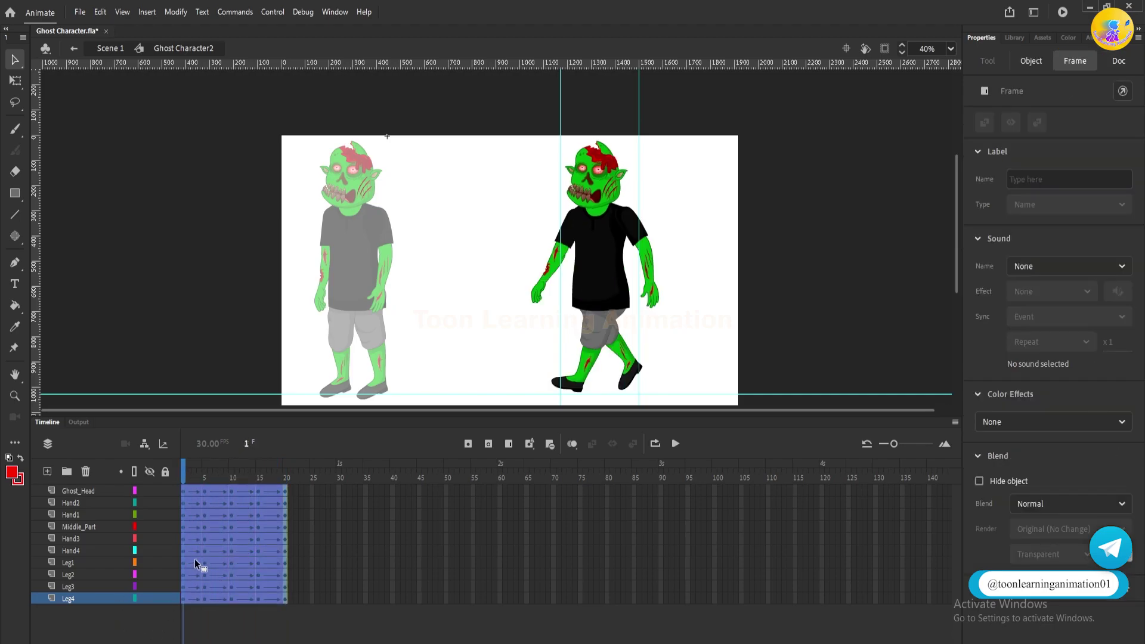
drag(210, 552, 316, 543)
click(289, 475)
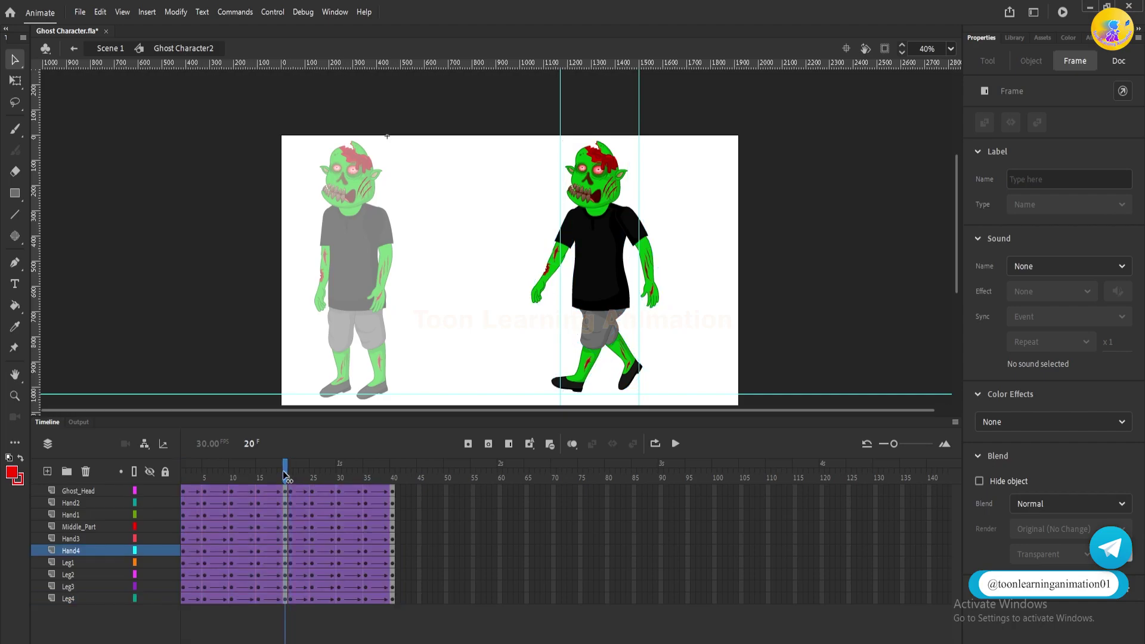
Delete the redundant duplicate contact-pose frame where the two cycles meet at frames 20 and 21, and scrub through the extended walk.
click(287, 476)
drag(289, 475, 286, 476)
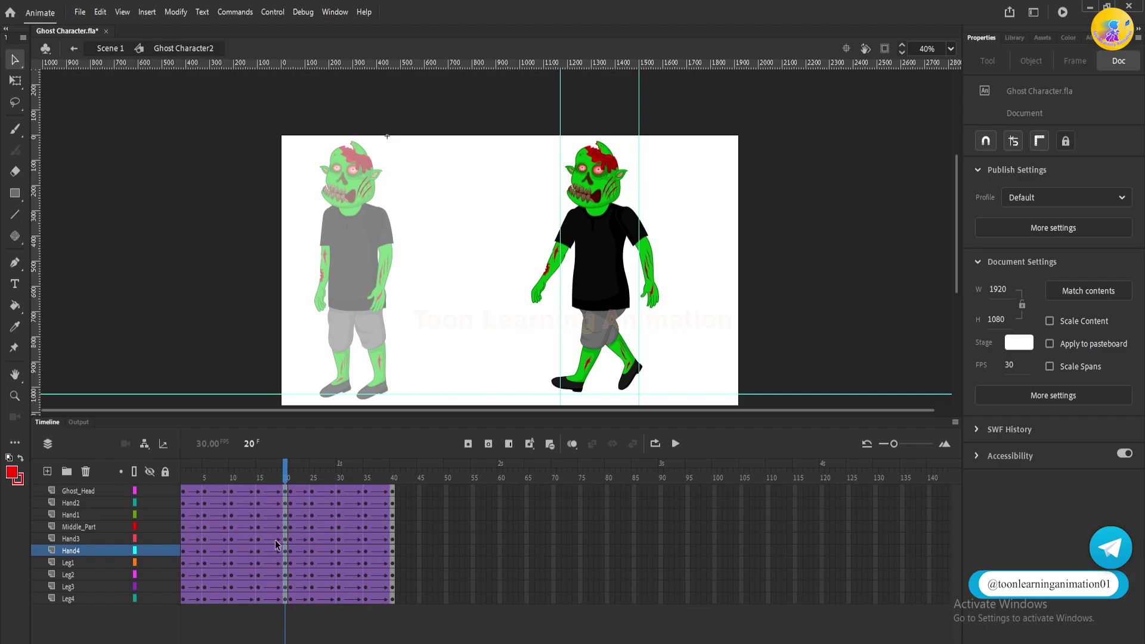
click(289, 477)
key(shift+F5)
drag(283, 474, 317, 490)
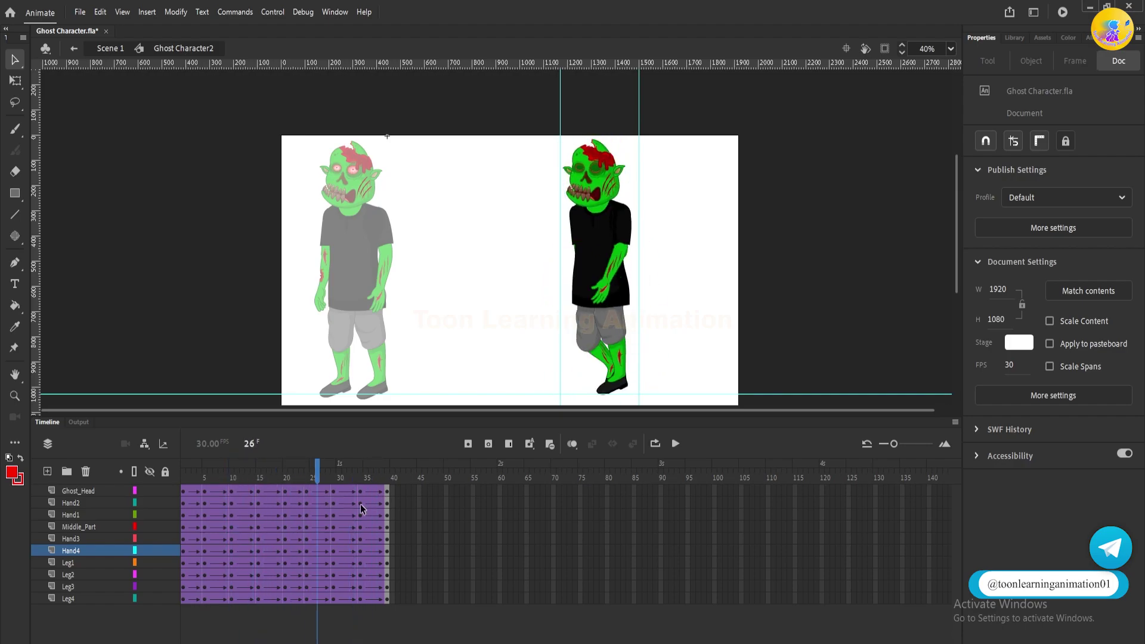
click(387, 491)
click(821, 215)
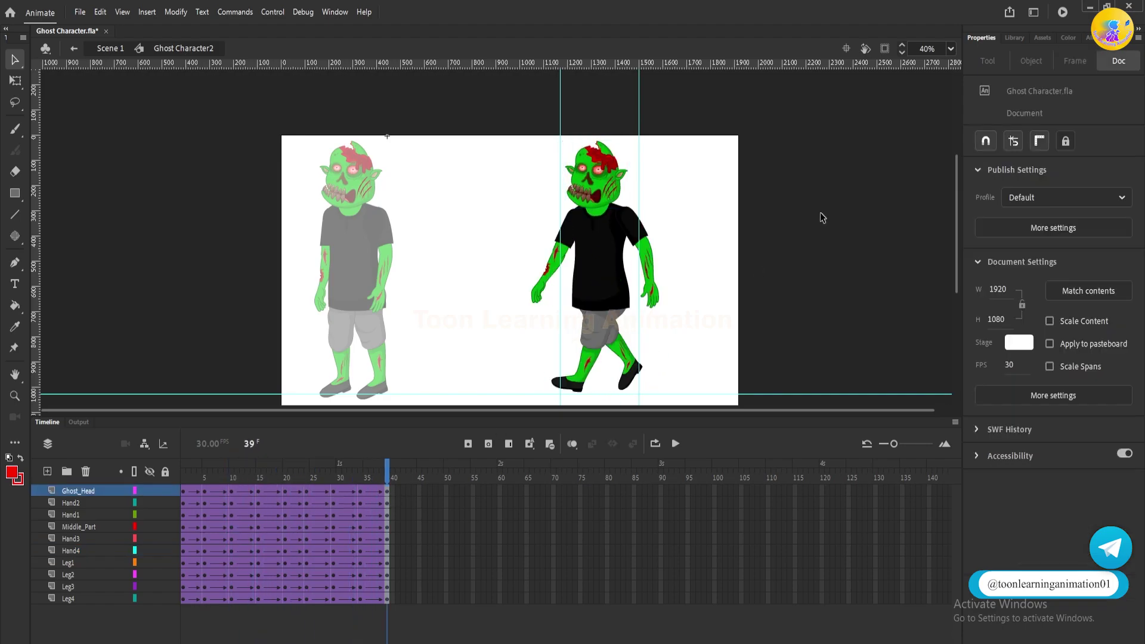
drag(388, 476, 163, 484)
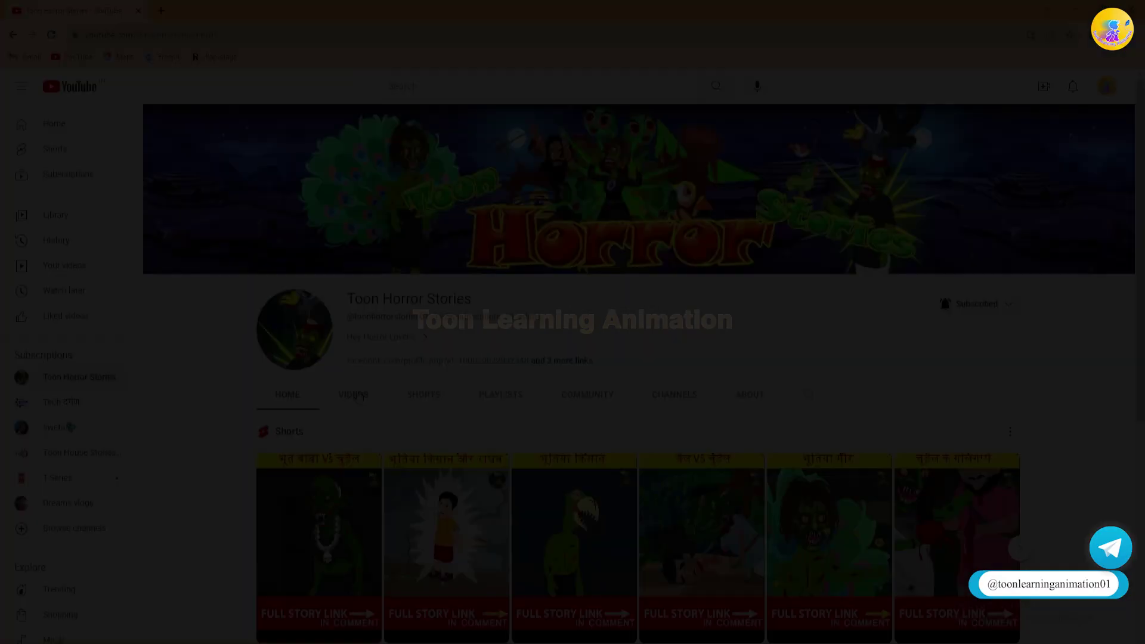
On YouTube, view the videos and related channels of Toon Horror Stories and open Toon House Stories TV in a new tab.
click(358, 396)
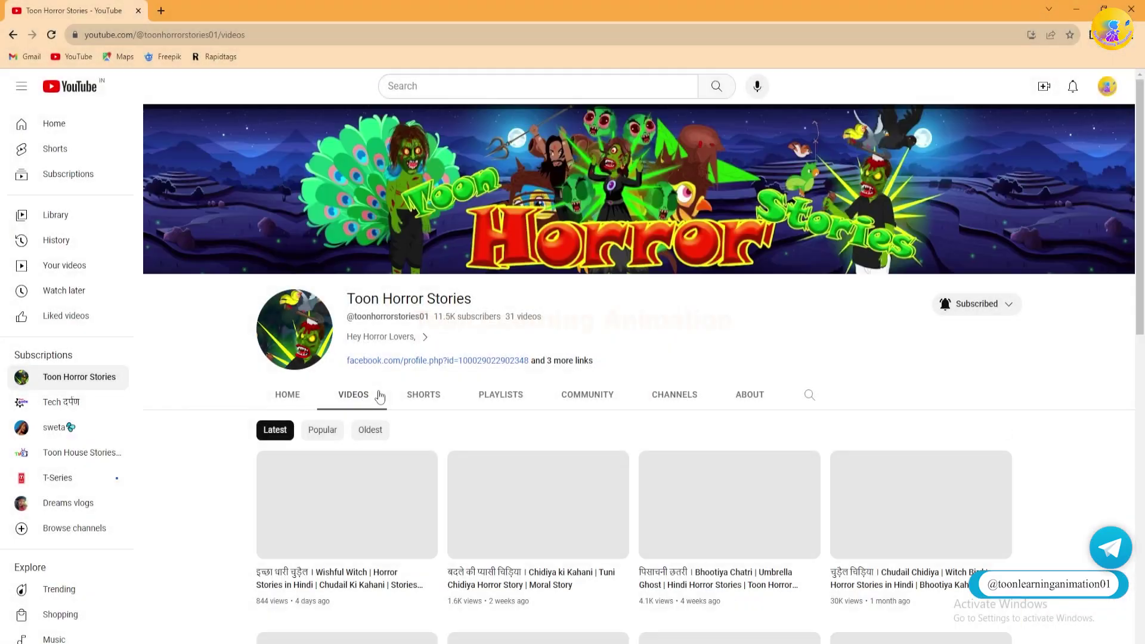
click(702, 397)
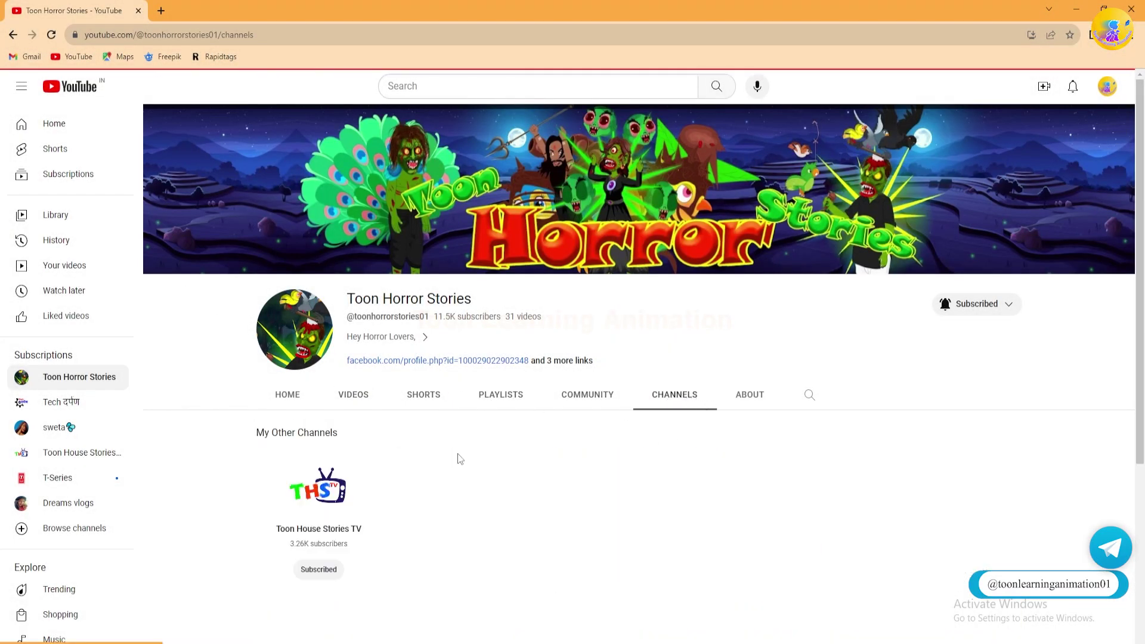
right_click(286, 513)
click(331, 523)
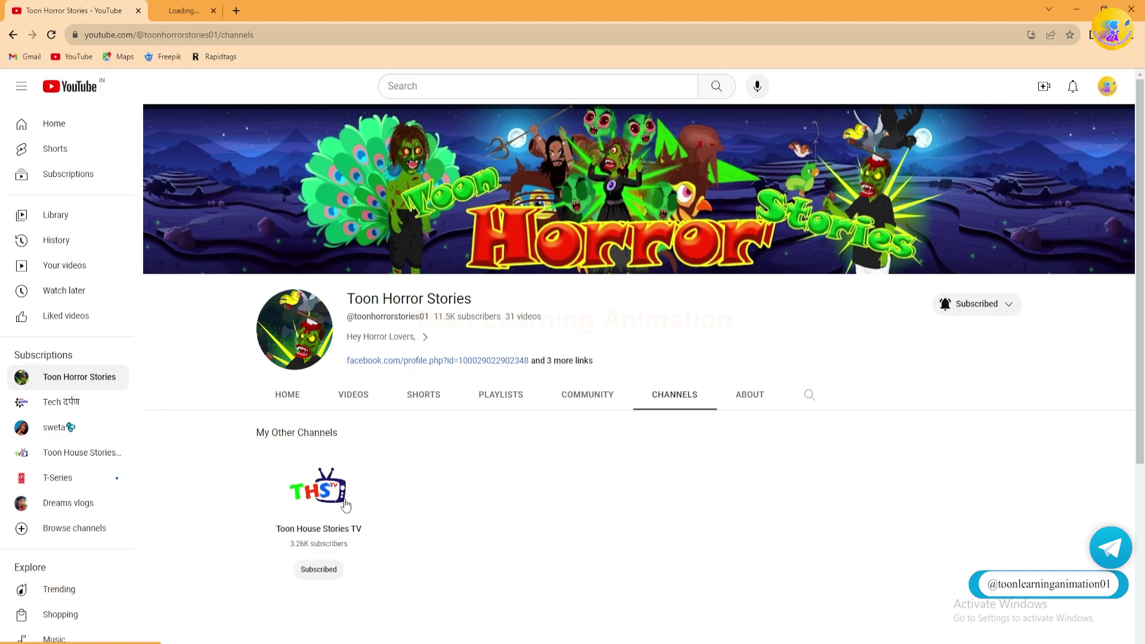
Look through the video lists of the Toon Horror Stories and Toon House Stories TV channels.
click(353, 398)
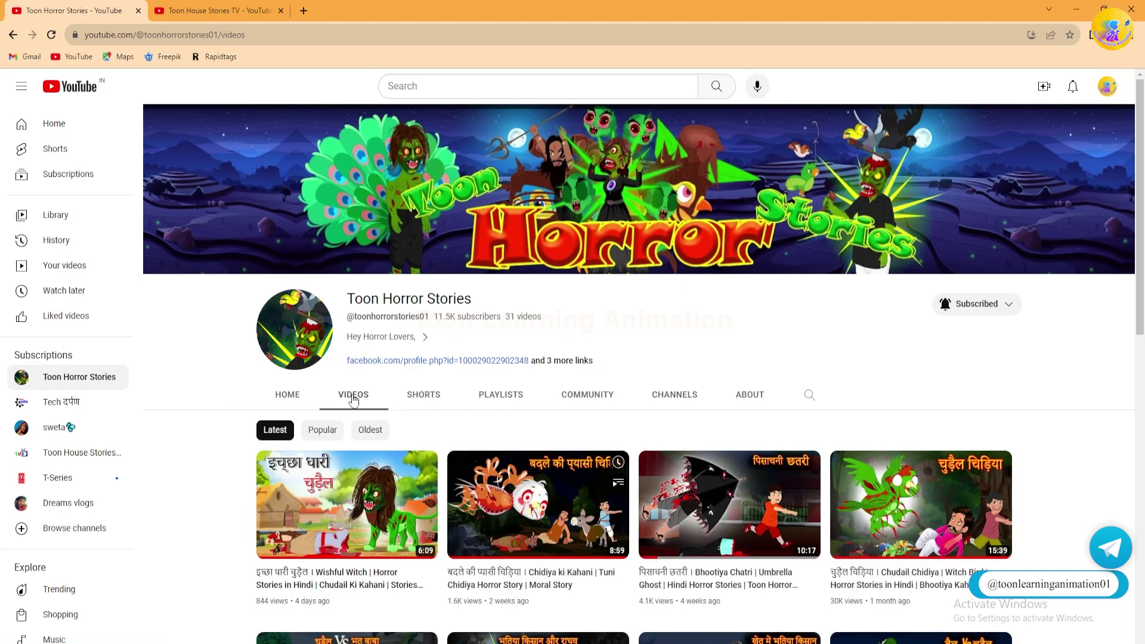
scroll(354, 398, down, 4)
scroll(354, 398, up, 4)
key(ctrl+Tab)
click(355, 396)
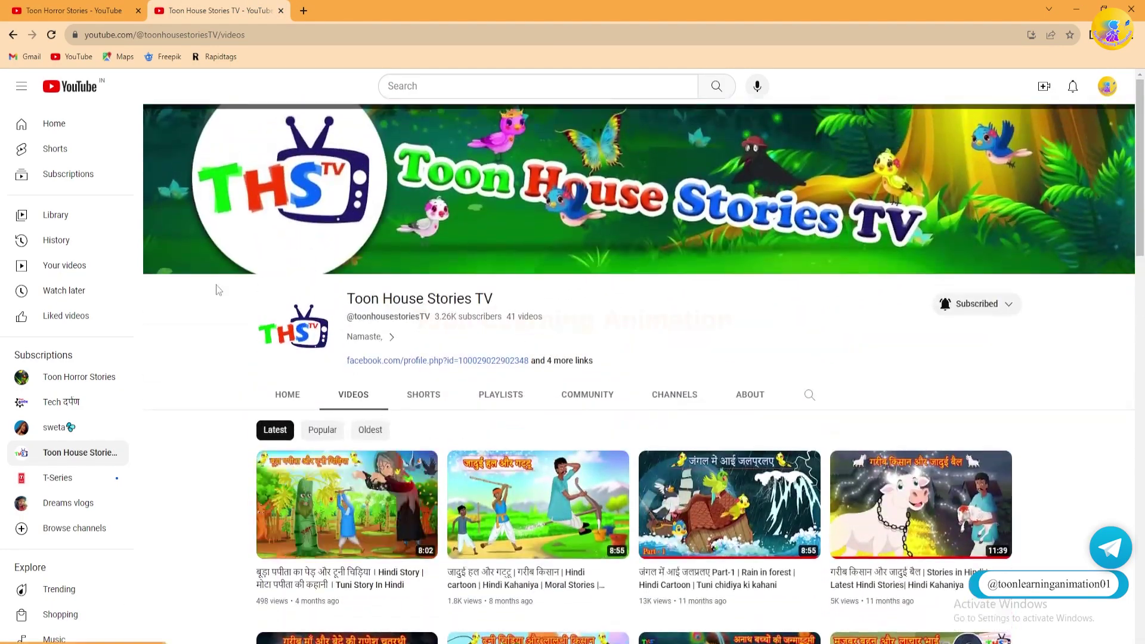
click(79, 9)
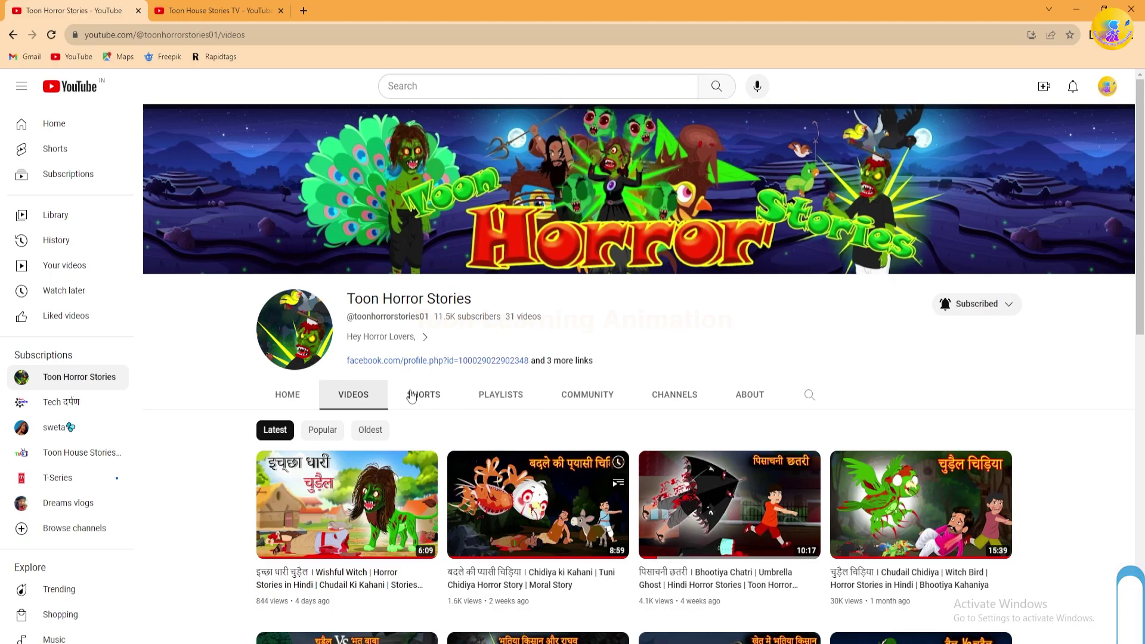
scroll(393, 360, down, 1)
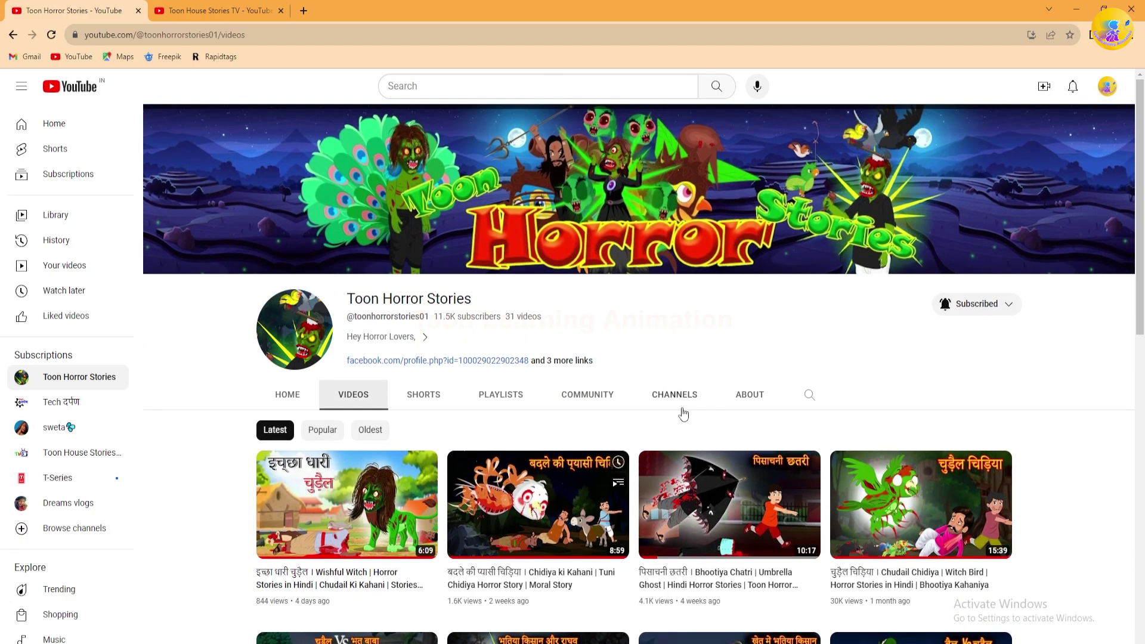